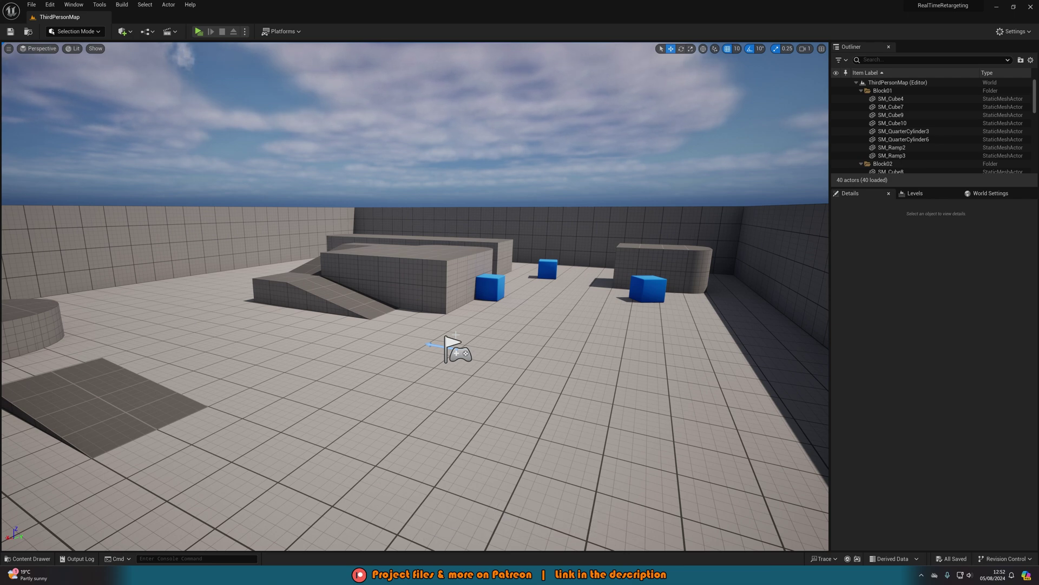
- Preview the level in play mode and test the SWAT character's running, turning and jumping around the ramps
left_click(199, 31)
key("w")
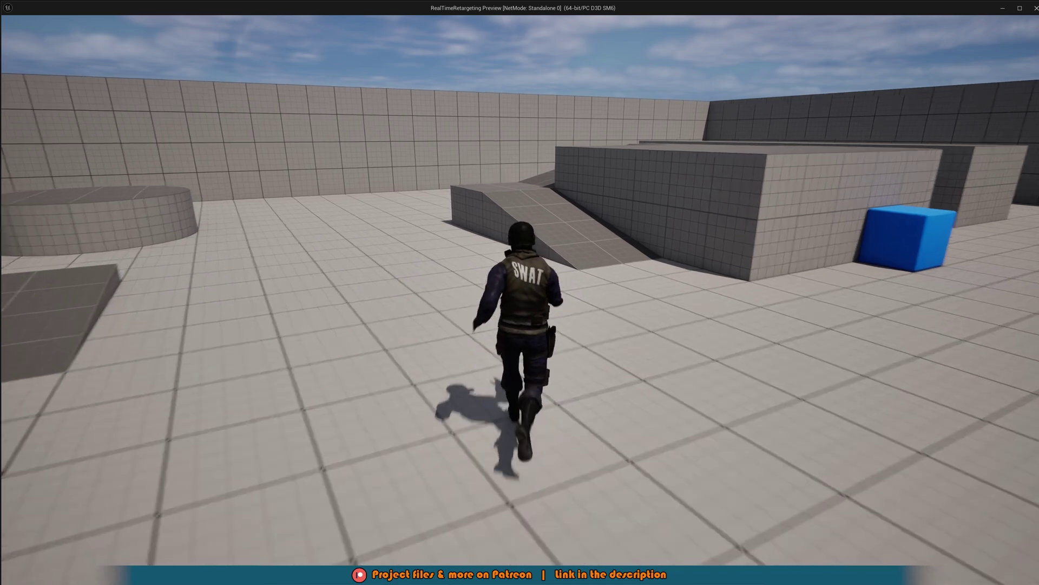
key("w")
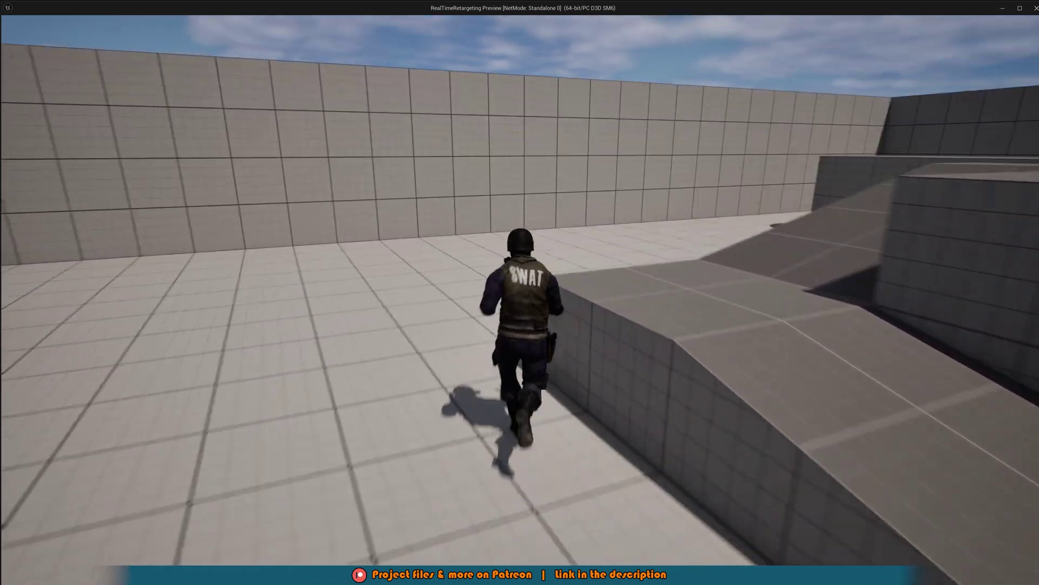
key("w")
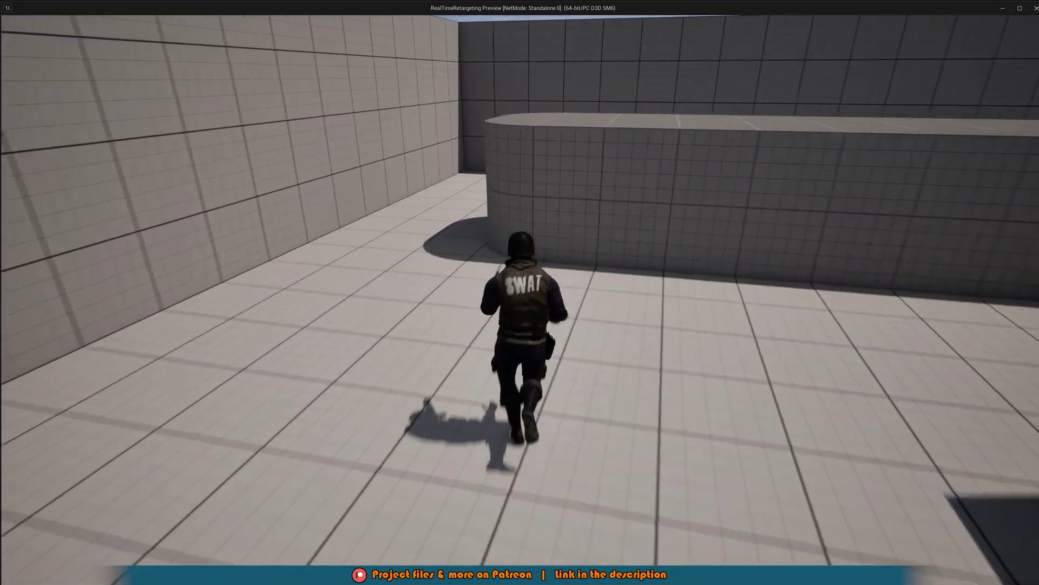
key("w")
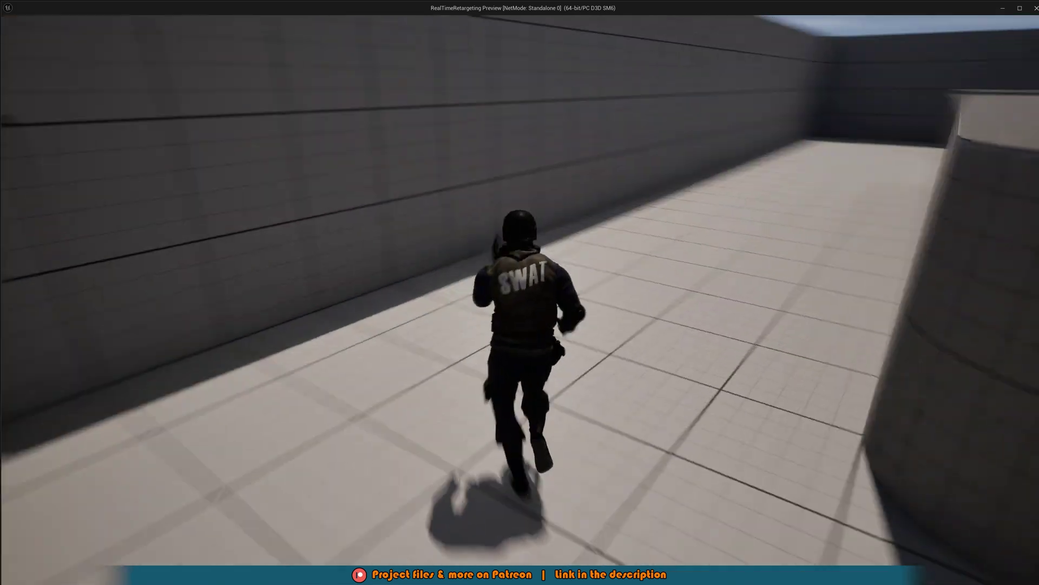
key("w")
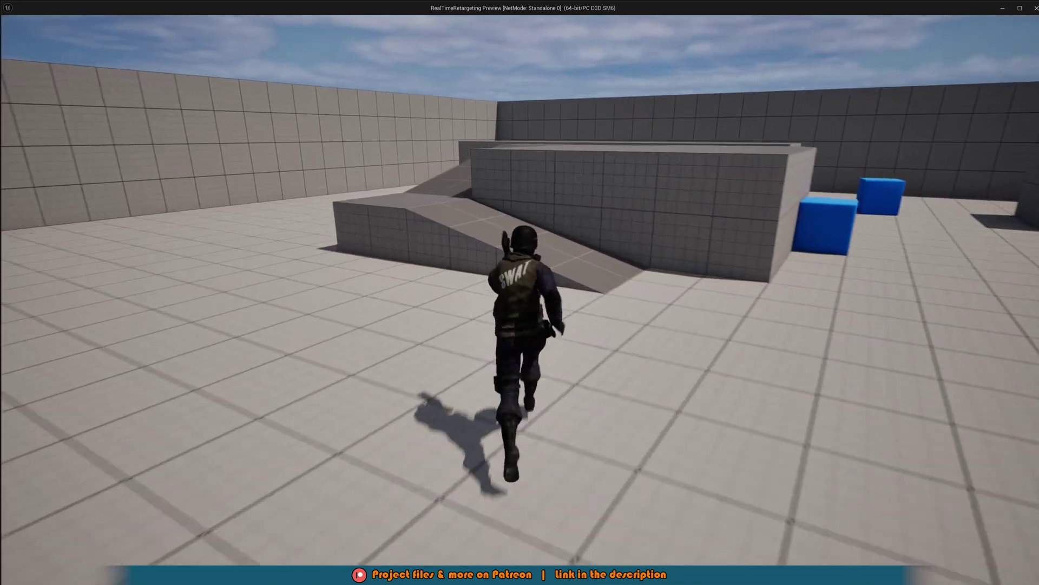
key("w")
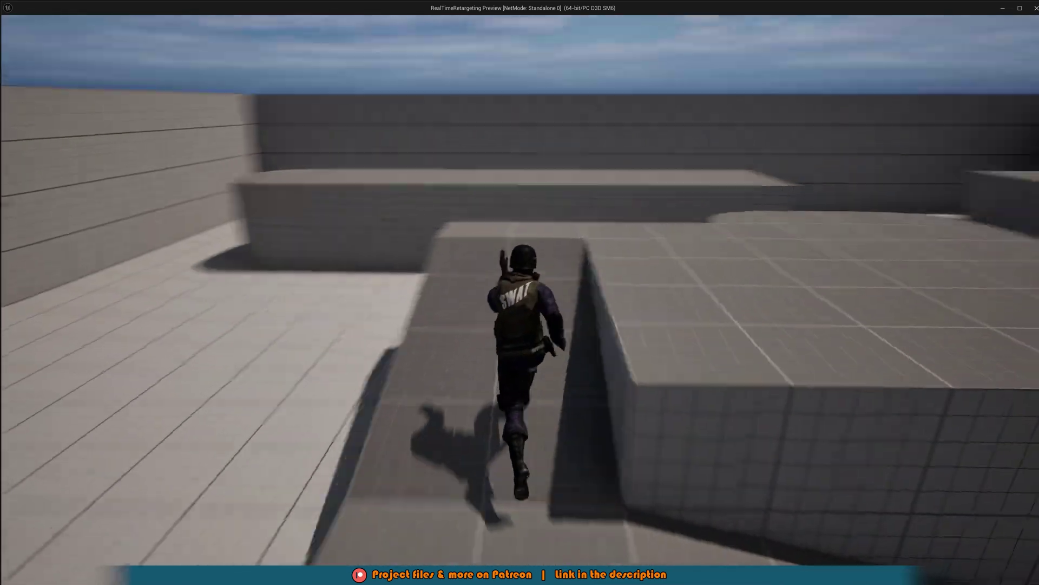
key("d")
key("s")
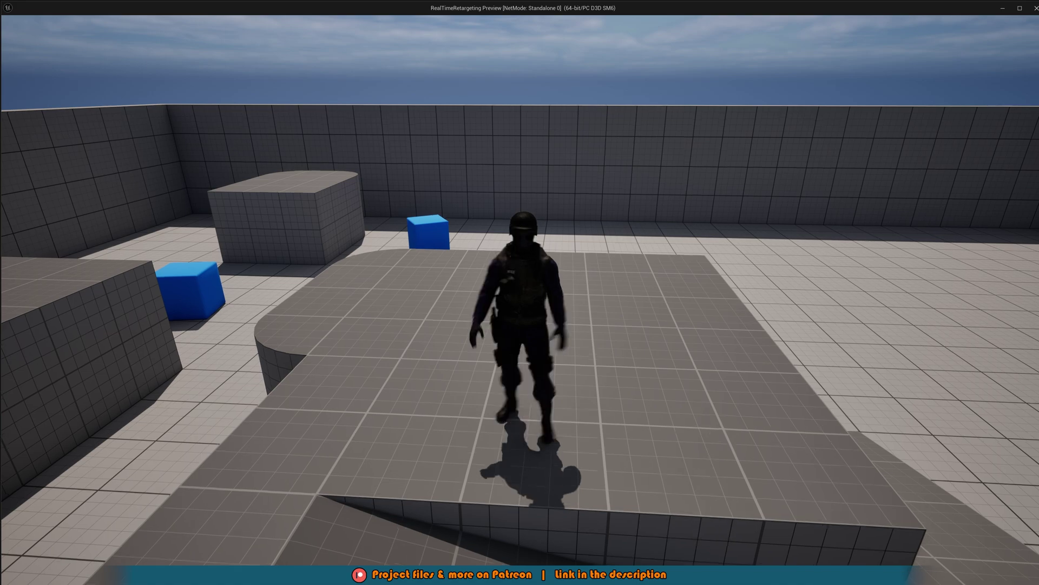
key("w")
key("space")
key("w")
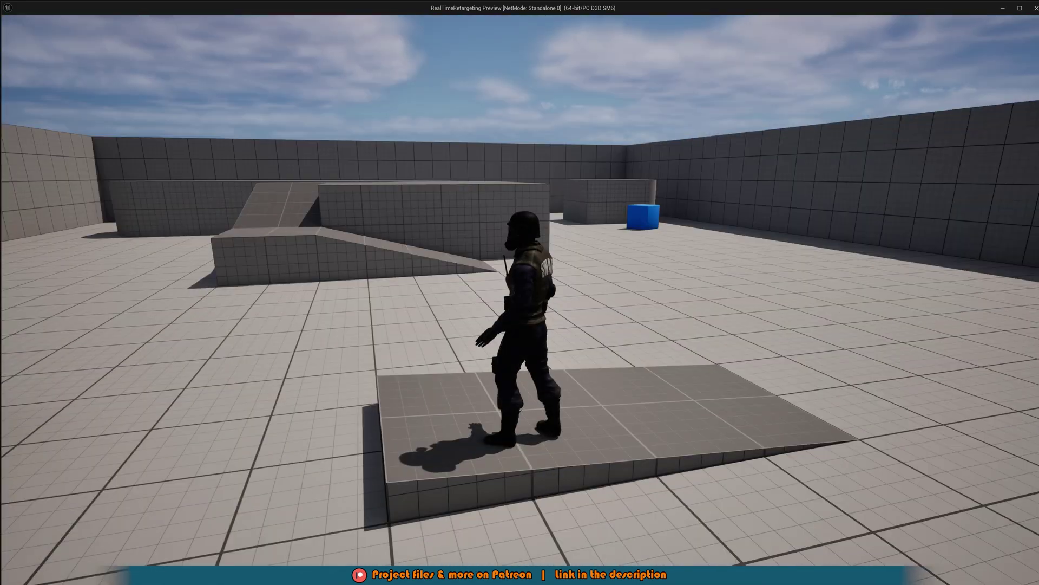
key("w")
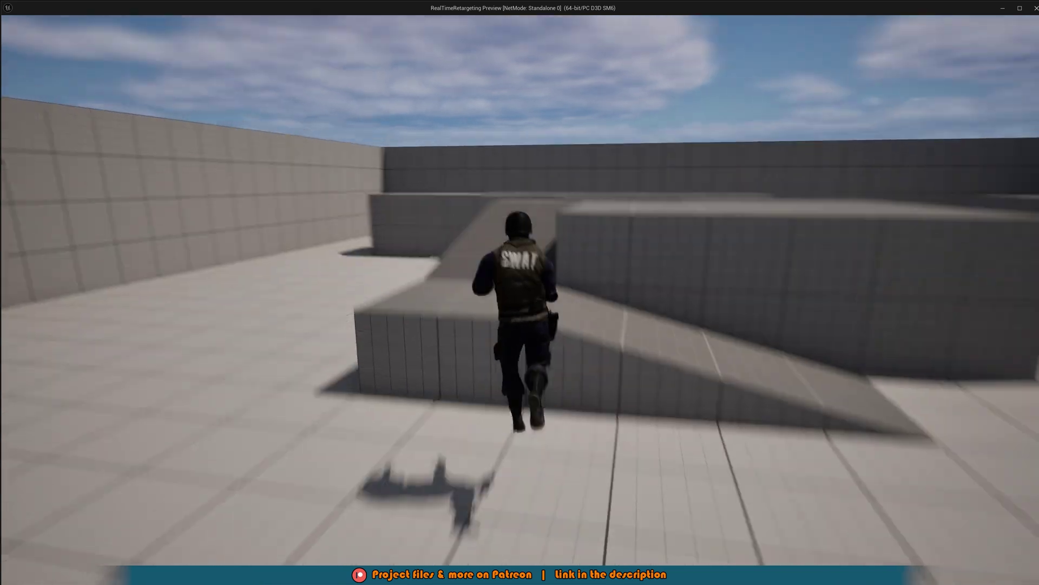
key("w")
key("space")
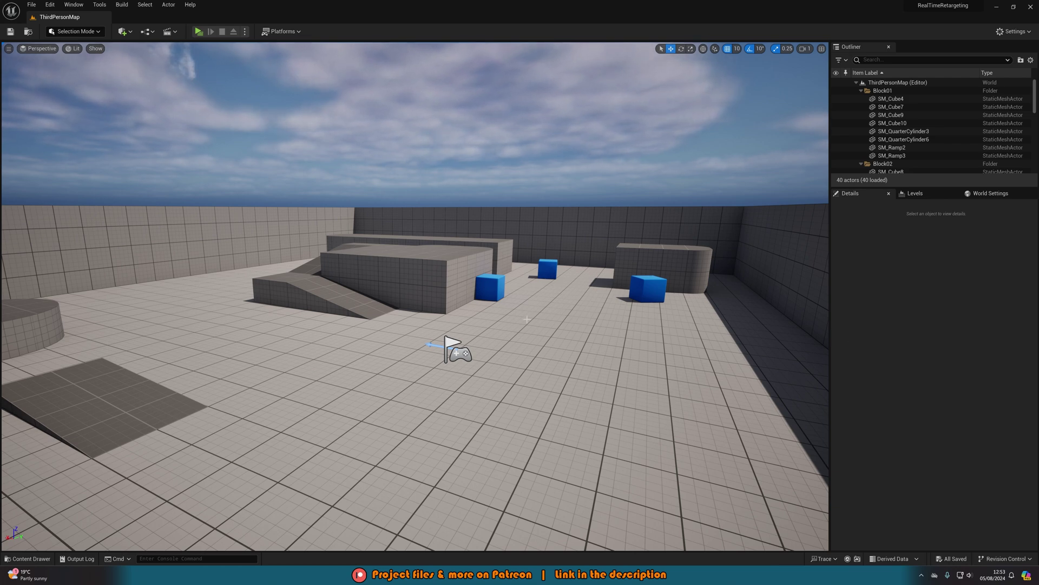
- Open the Swat_Character skeletal mesh from the SWAT content folder and examine its mesh and skeleton tree
key("ctrl+space")
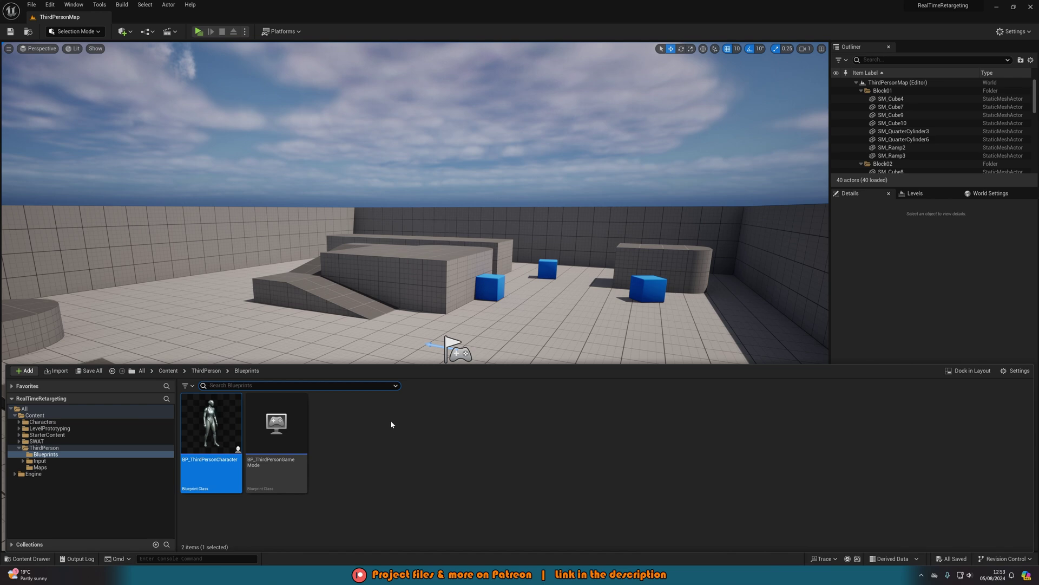
left_click(168, 370)
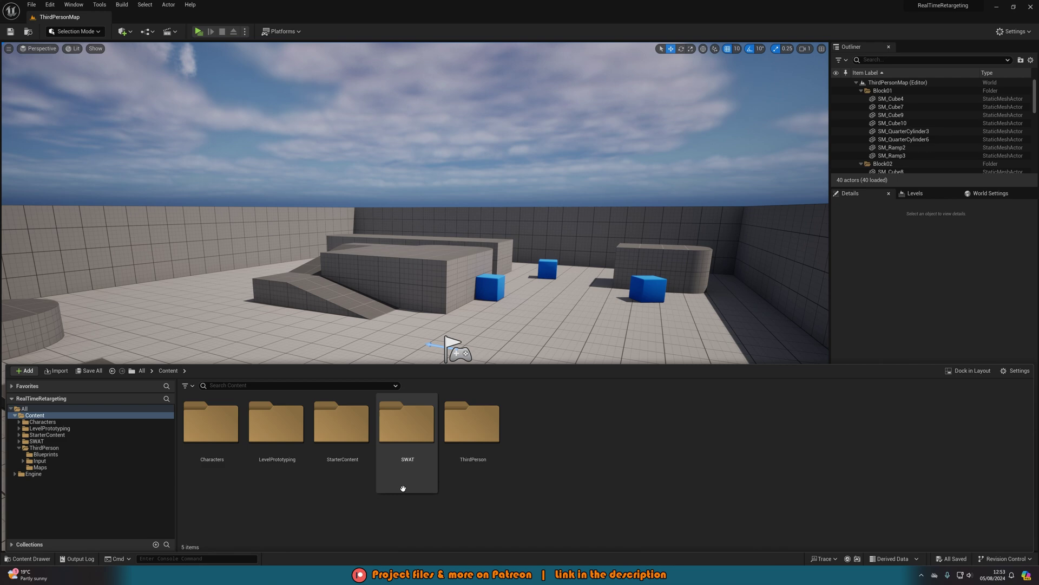
double_click(425, 459)
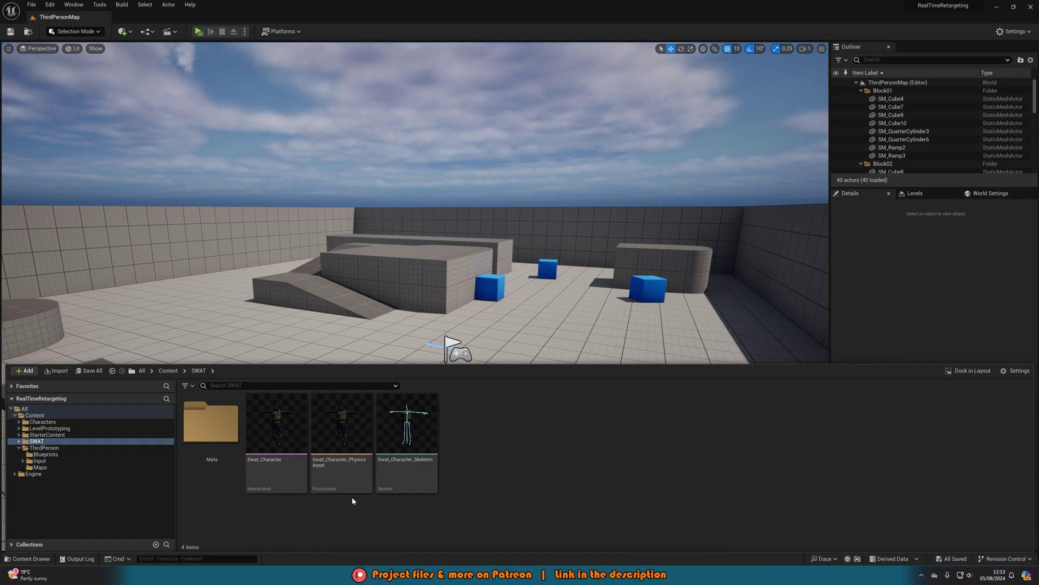
double_click(285, 435)
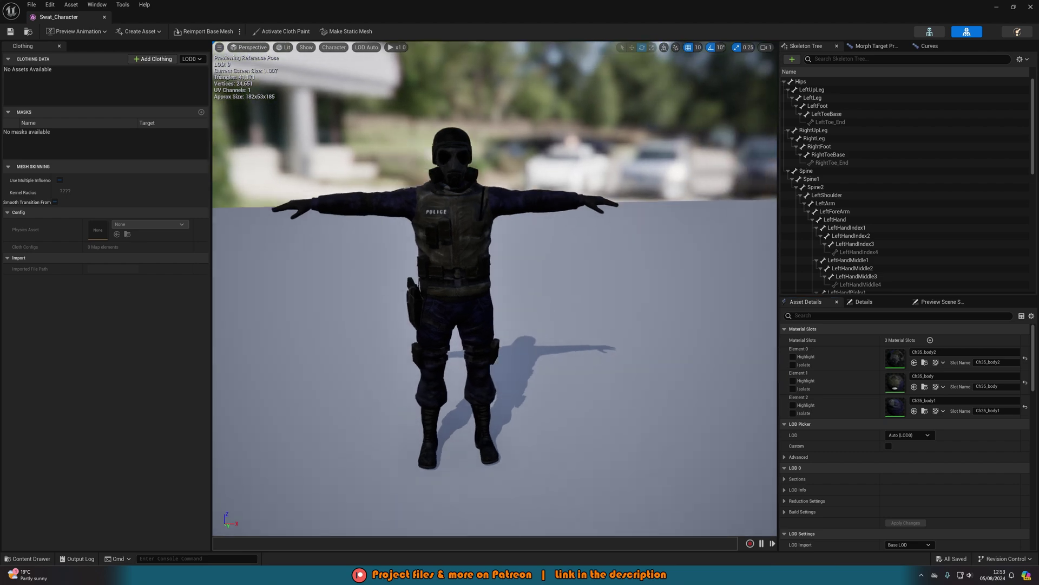
right_click_drag(485, 262, 486, 262)
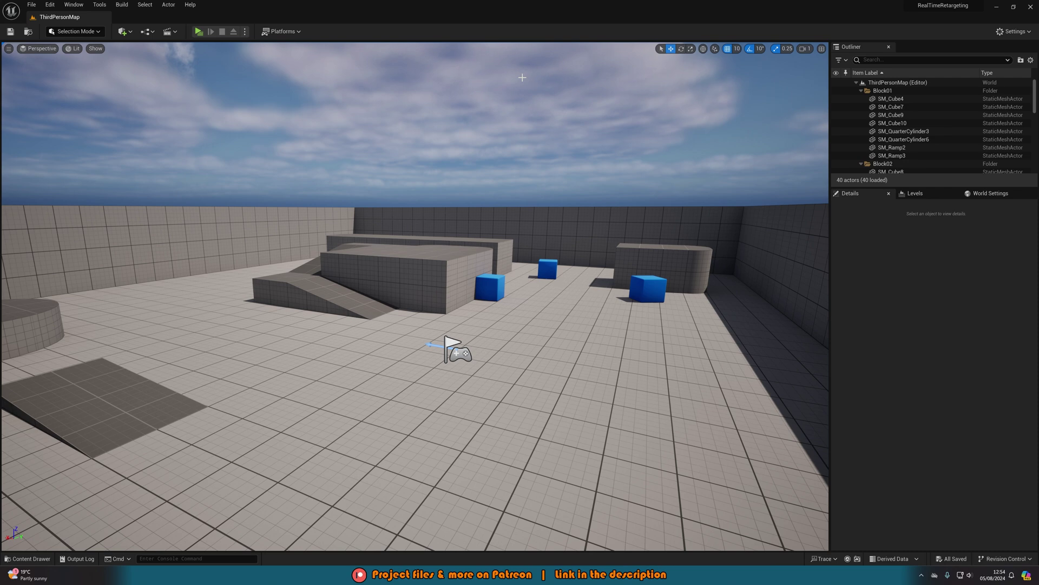
- Create an IK Rig asset named IK_Swat in the Content folder and open it
right_click_drag(514, 149, 514, 149)
key("ctrl+space")
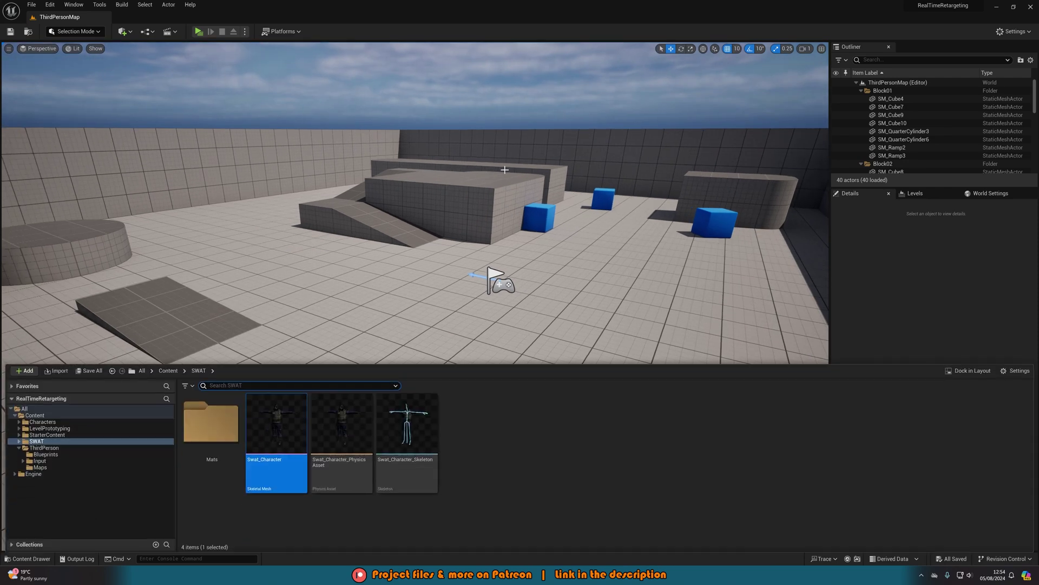
left_click(168, 371)
right_click(555, 466)
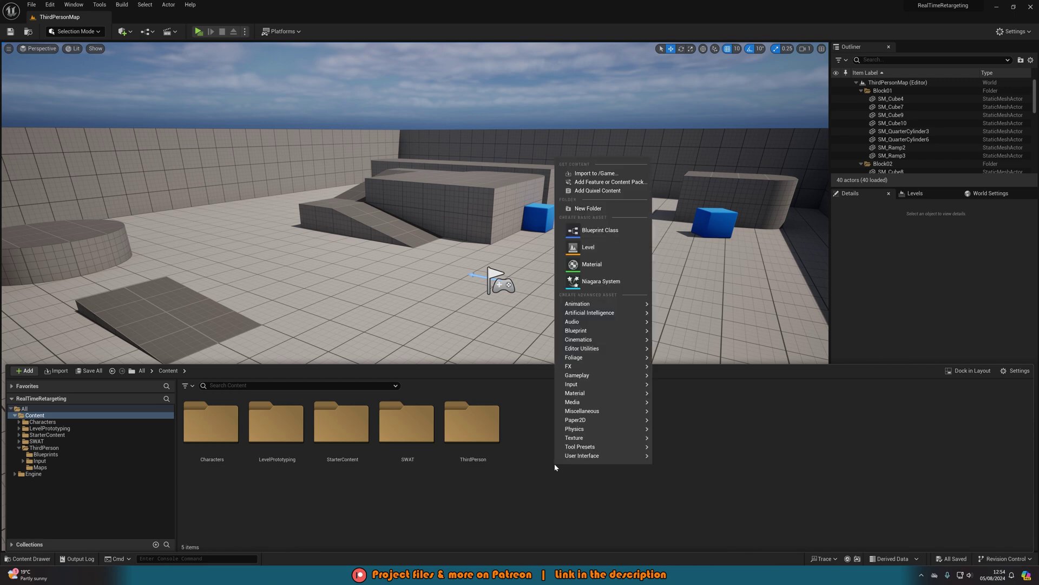
mouse_move(600, 305)
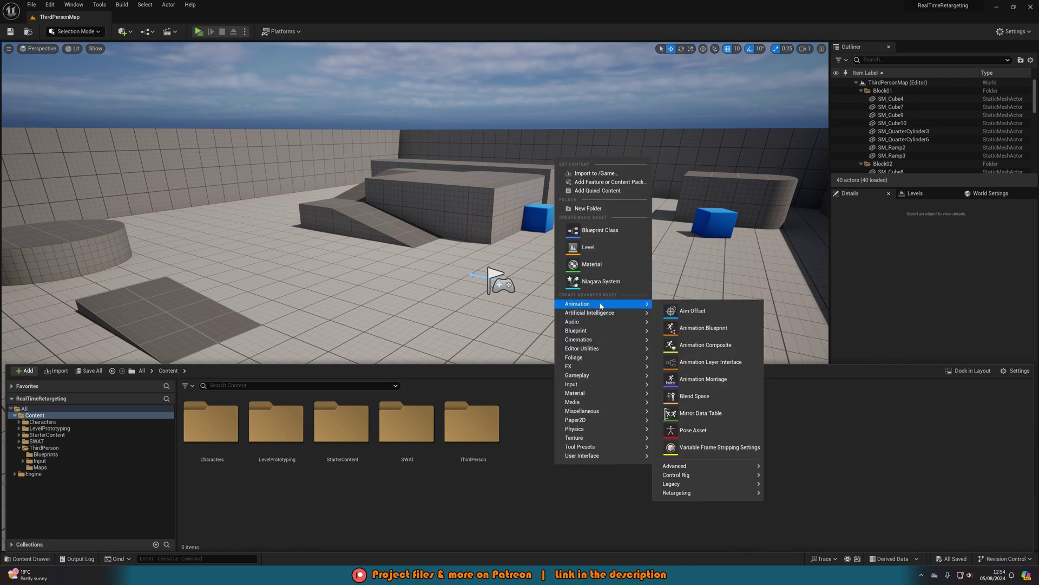
mouse_move(678, 492)
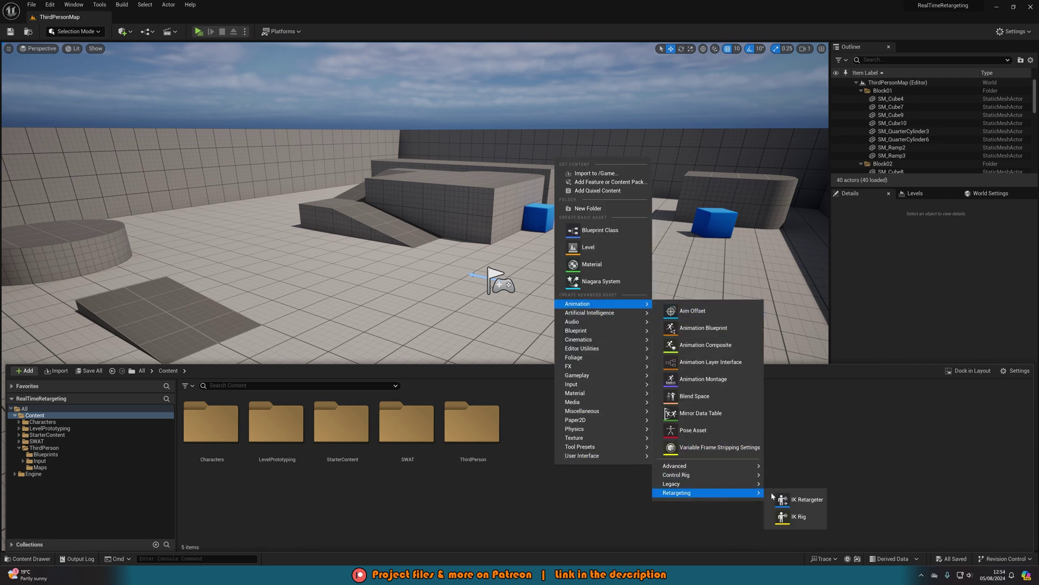
left_click(796, 516)
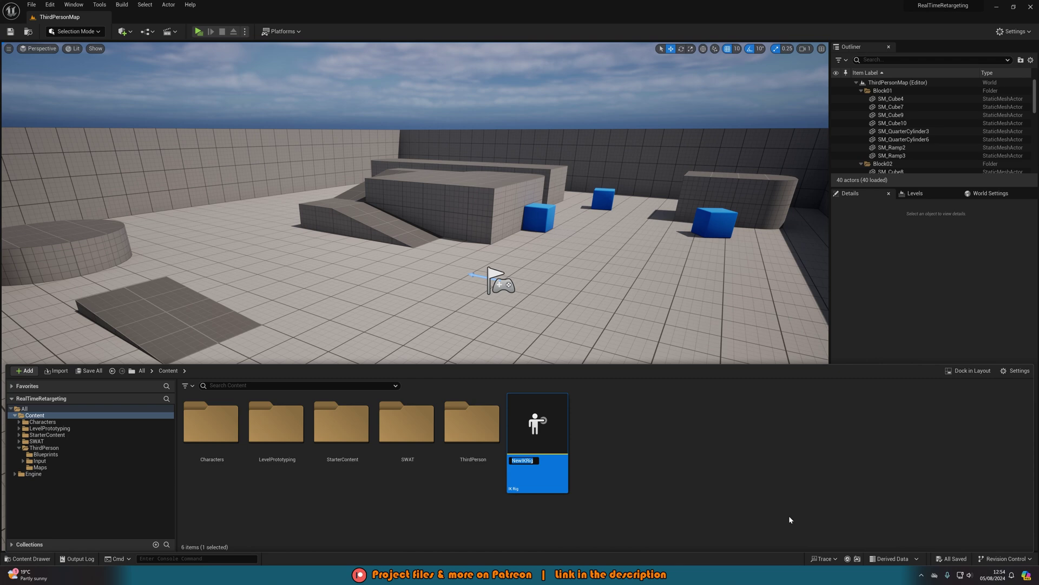
type("IK_")
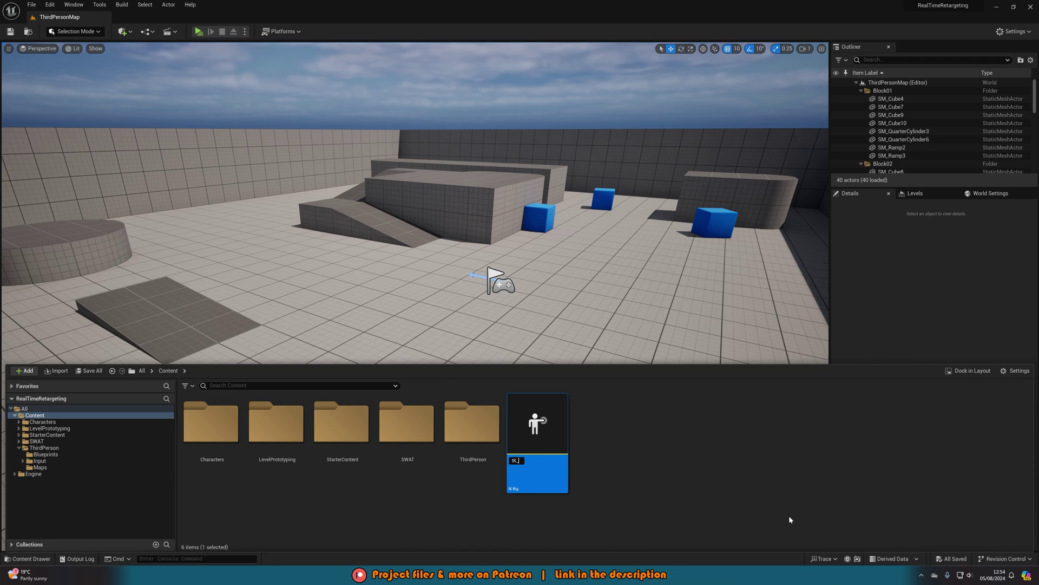
type("Swat")
key("Return")
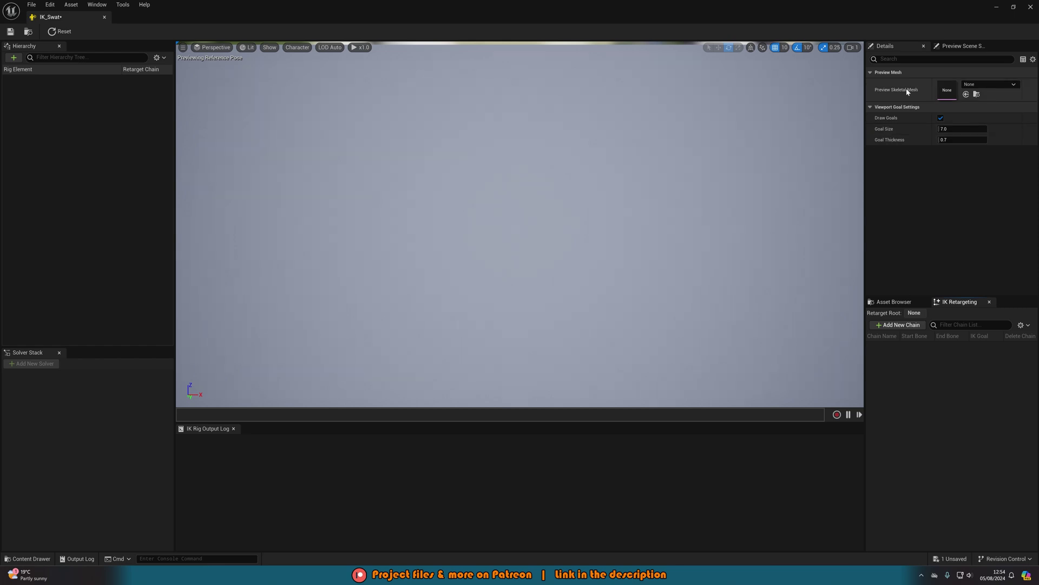
- Assign Swat_Character as the rig's preview skeletal mesh and set the Hips bone as the retarget root
left_click(975, 86)
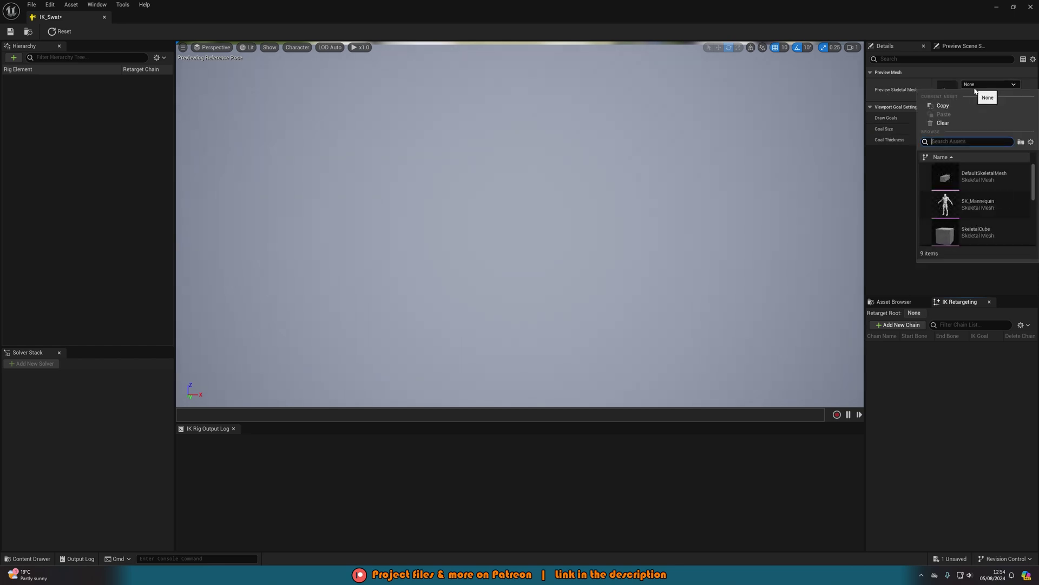
type("swat")
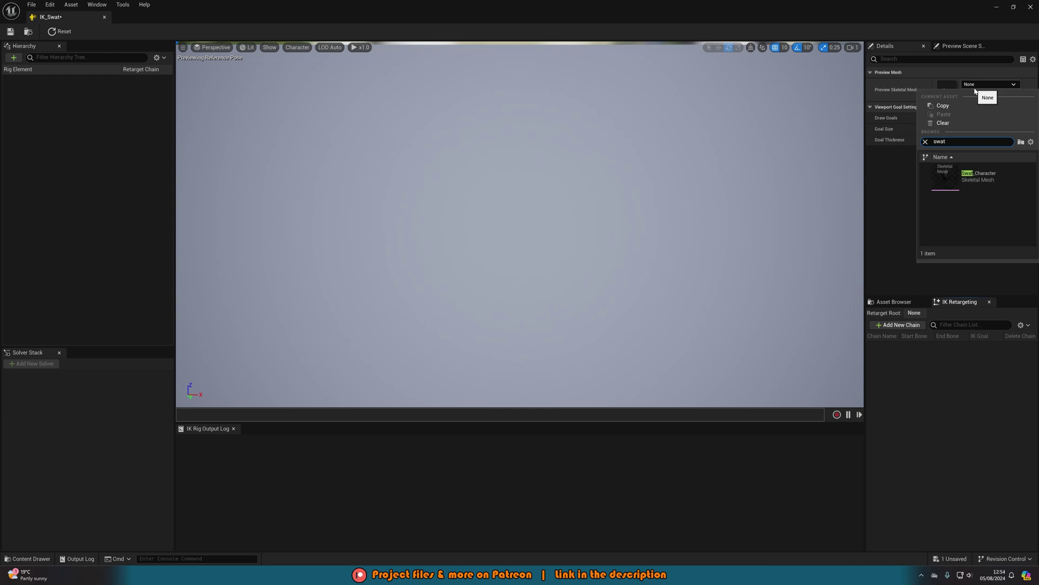
left_click(975, 180)
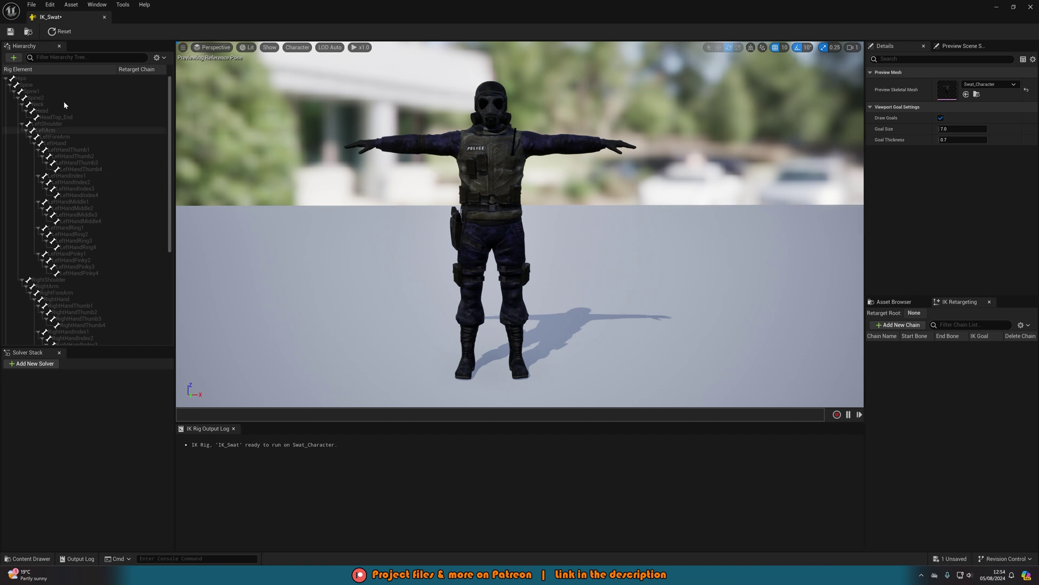
right_click(43, 79)
left_click(75, 202)
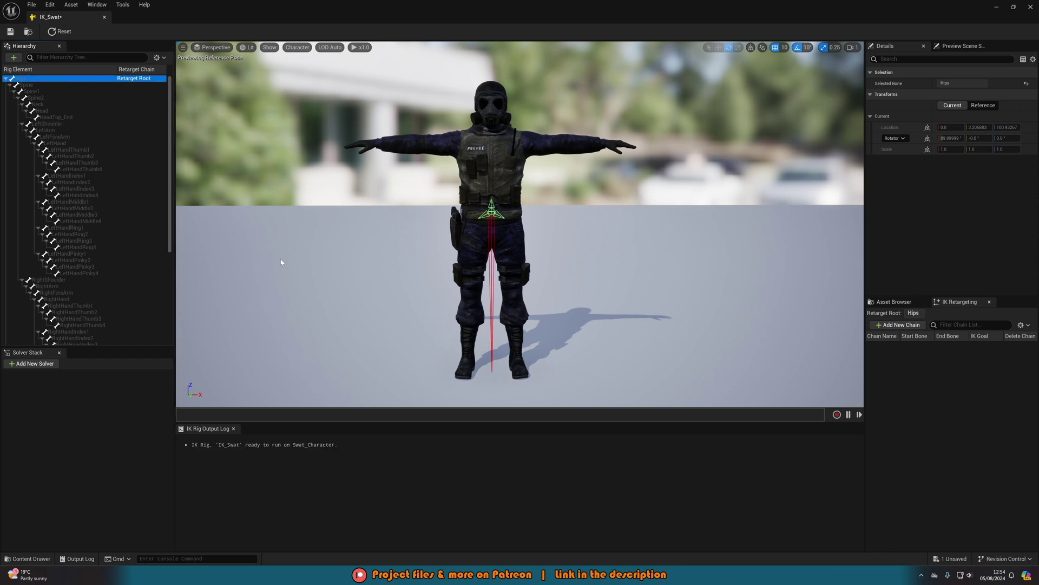
- Add a retarget chain named Spine running from the Spine bone to Spine2, without a goal
left_click(38, 85)
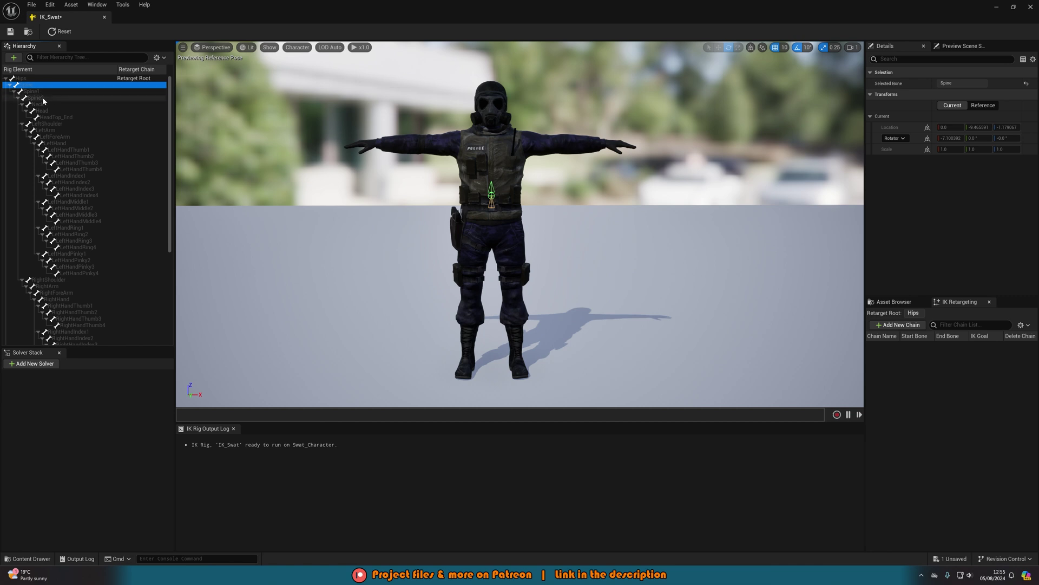
left_click(42, 97, "shift")
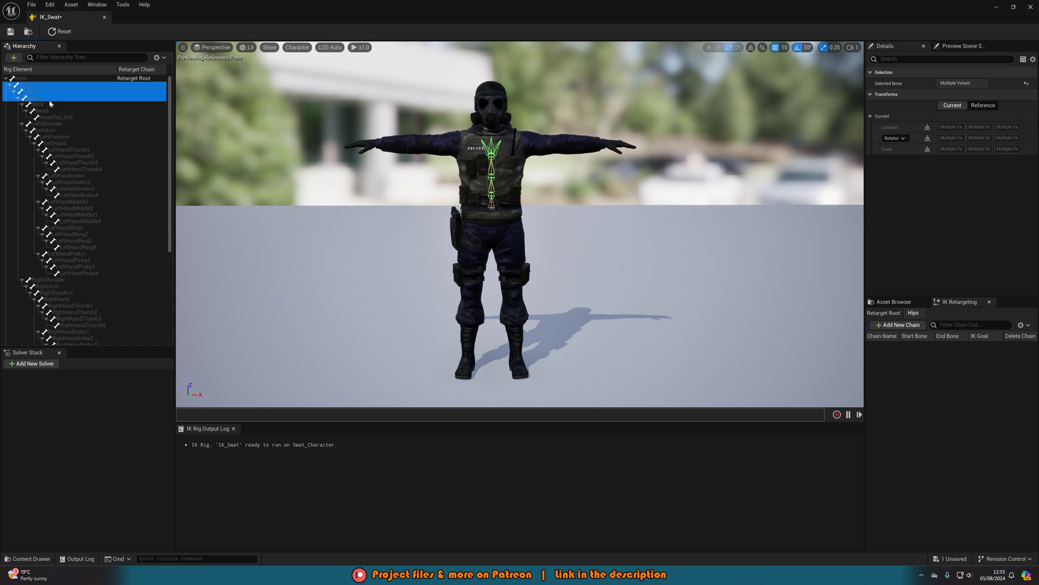
left_click(903, 326)
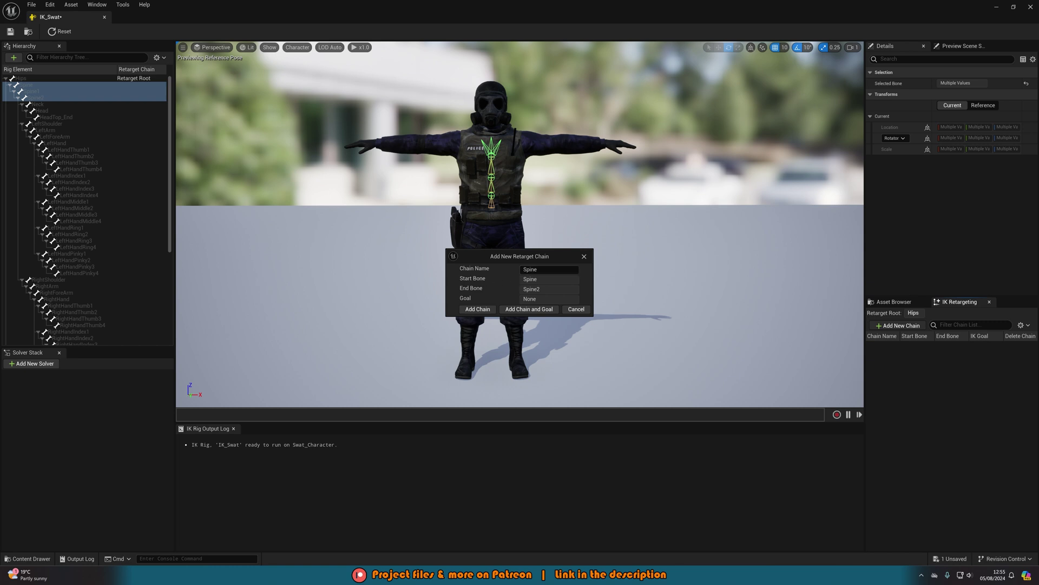
left_click(479, 309)
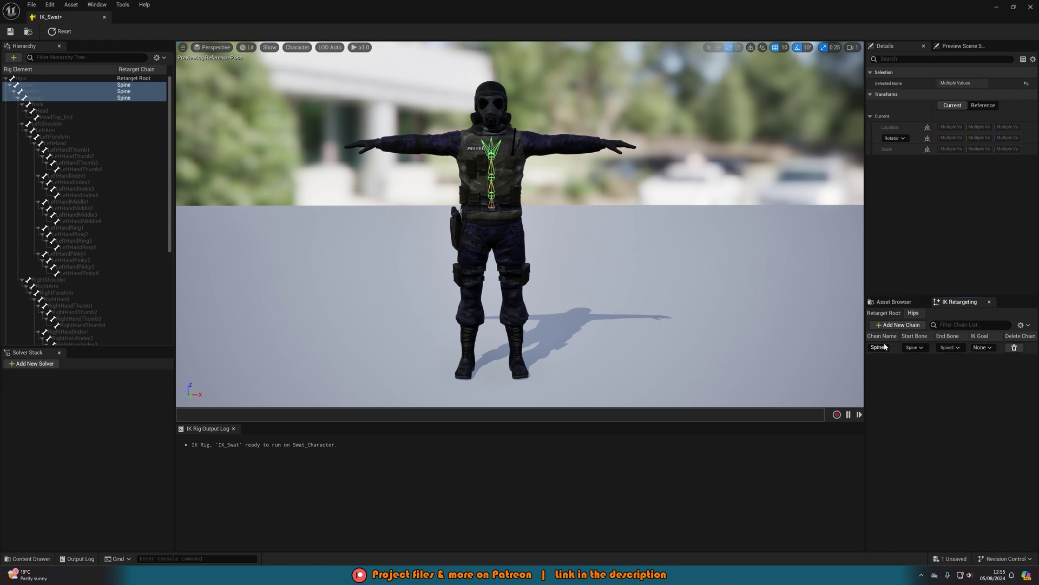
left_click(652, 314)
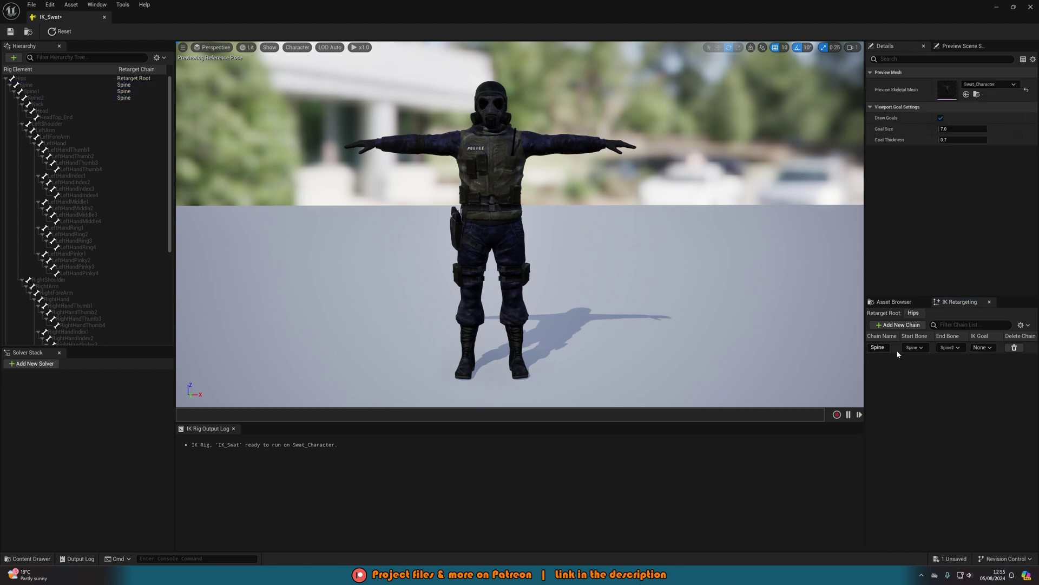
left_click(897, 350)
left_click(469, 135)
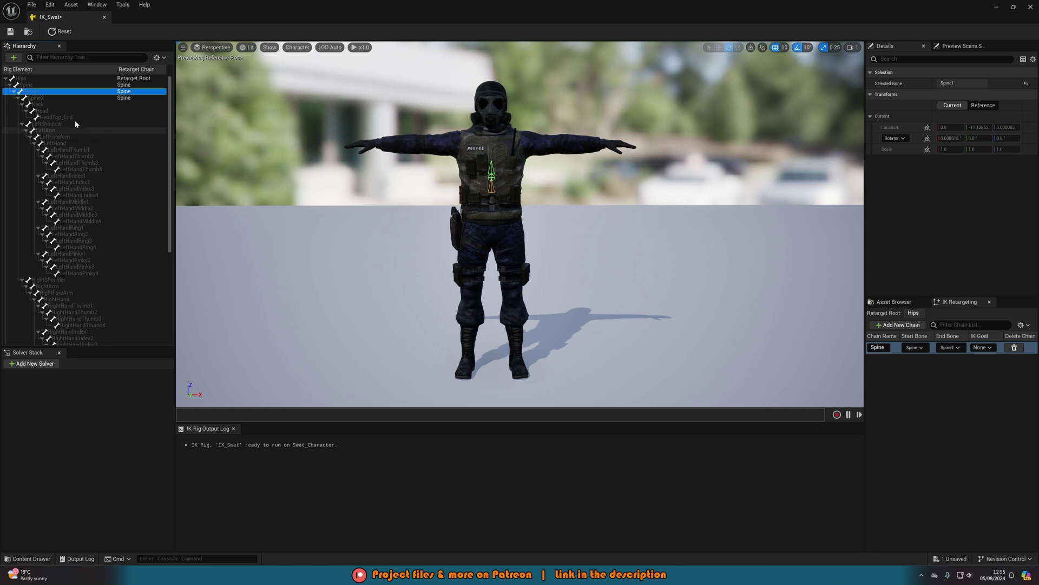
- Add a retarget chain named Head running from the Neck bone to HeadTop_End, without a goal
left_click(55, 104)
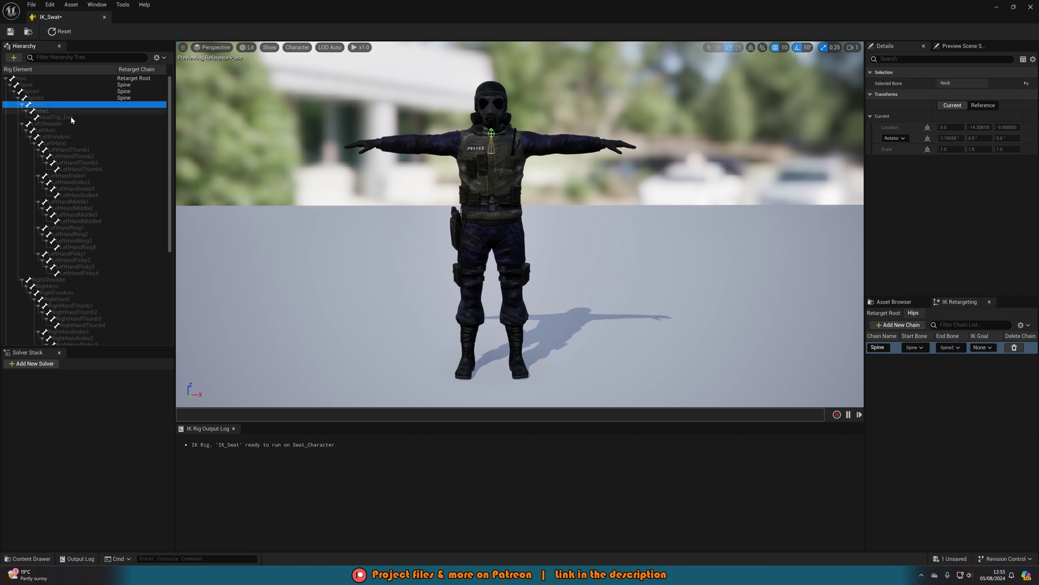
left_click(70, 116, "shift")
left_click(898, 324)
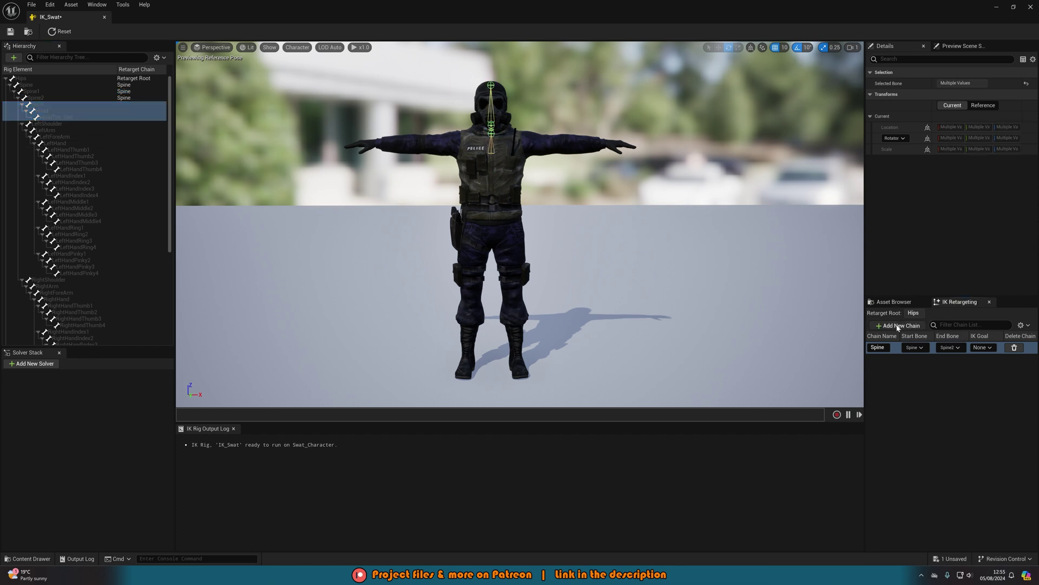
left_click(477, 309)
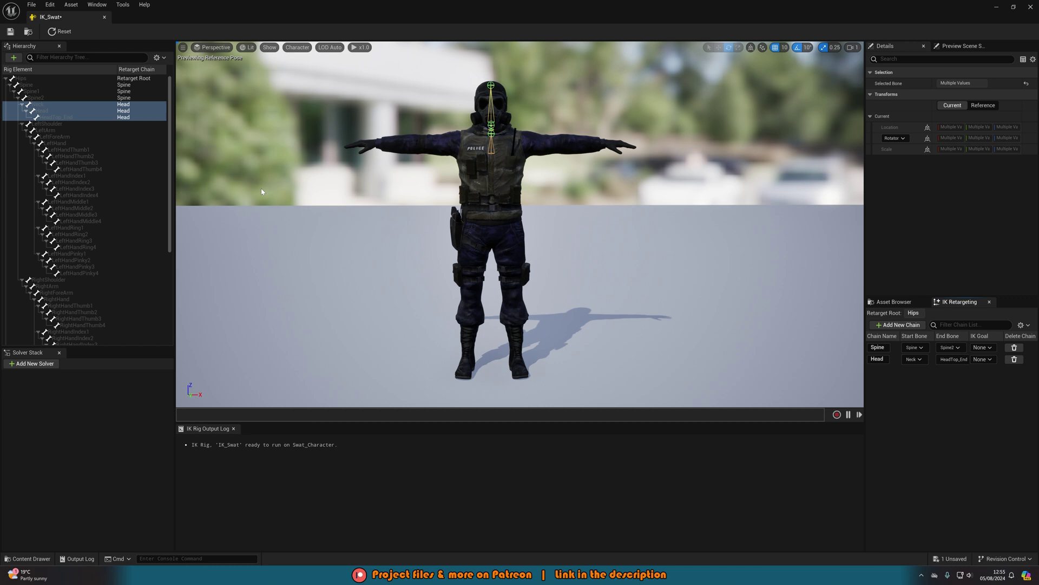
- Add a retarget chain named LeftArm running from LeftShoulder to LeftHand, without a goal
left_click(102, 125)
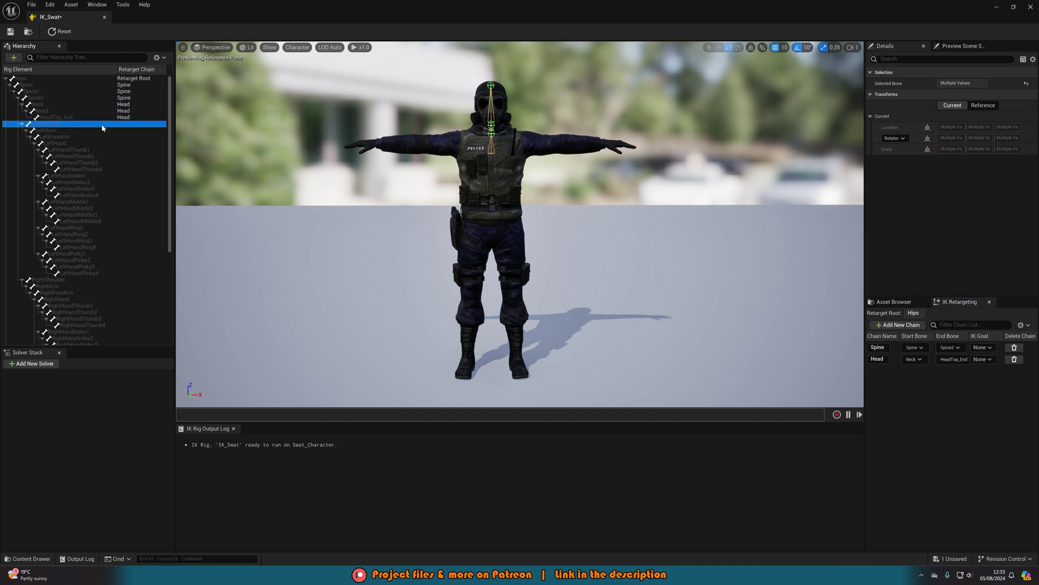
left_click(72, 144, "shift")
left_click(889, 325)
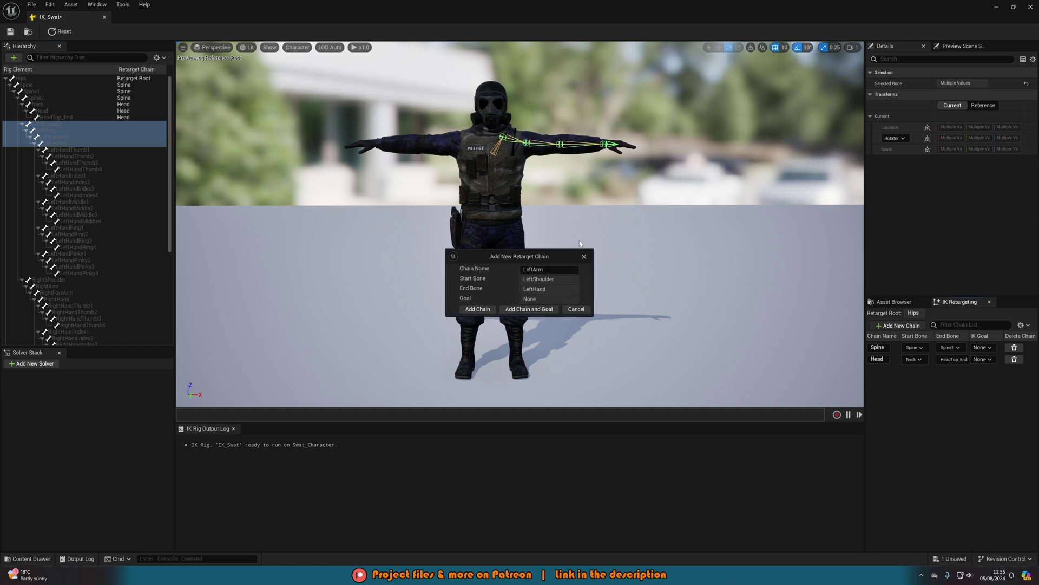
left_click(478, 309)
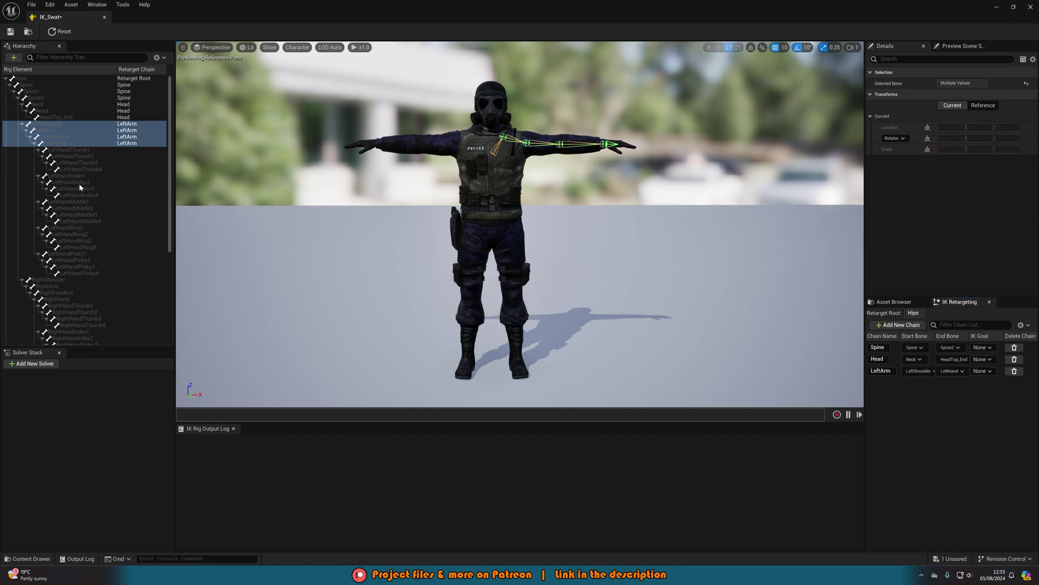
- Add a retarget chain named LeftThumb running from LeftHandThumb1 to LeftHandThumb4, without a goal
left_click(82, 151)
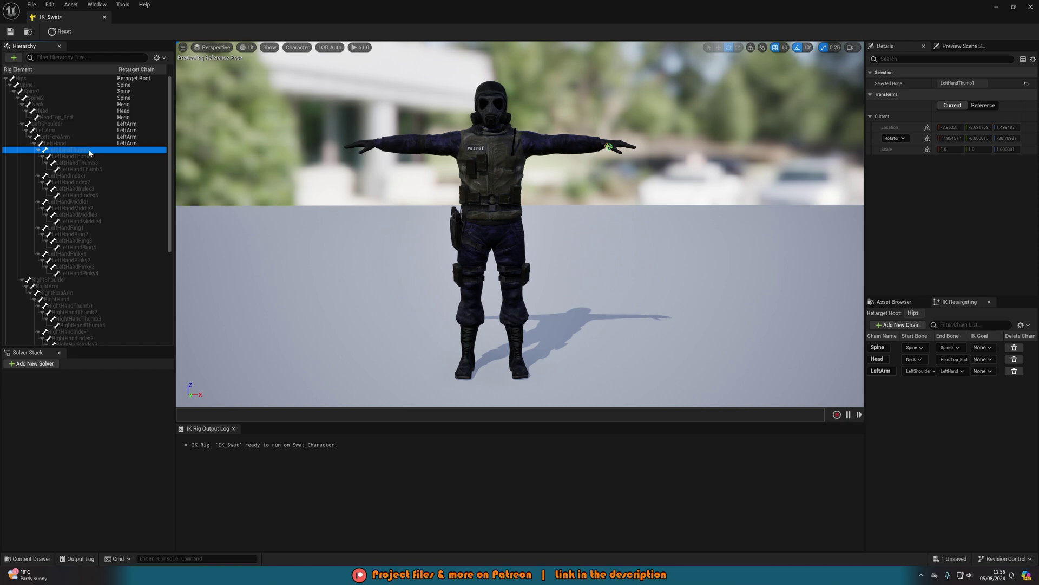
left_click(105, 169, "shift")
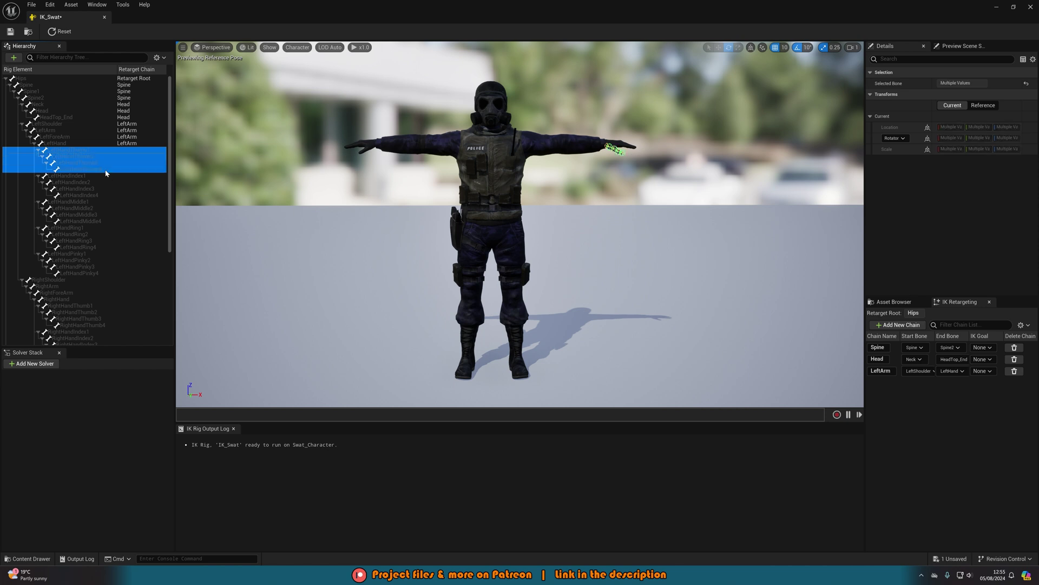
left_click(898, 325)
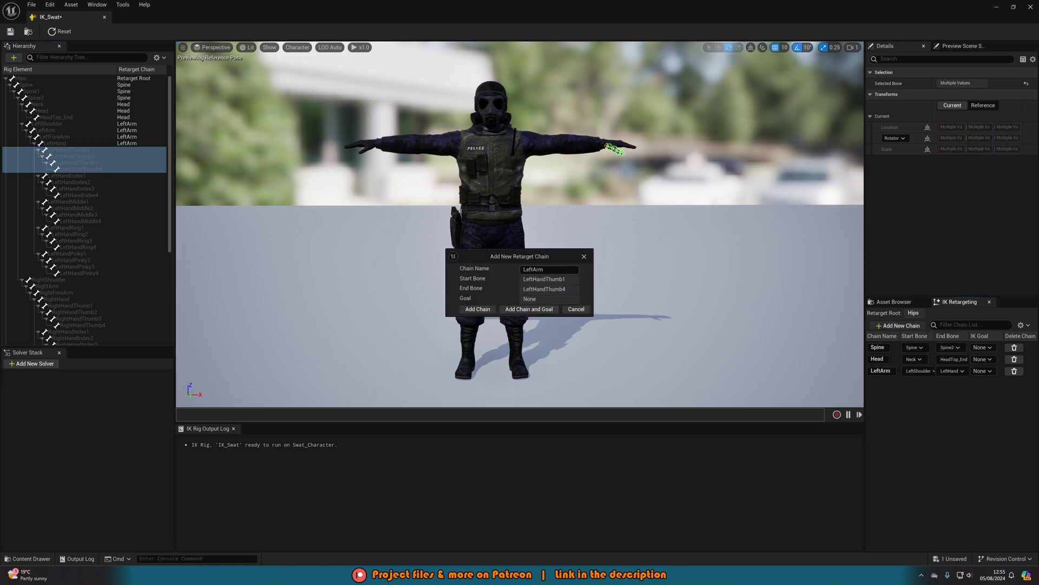
left_click(549, 269)
left_click(477, 309)
- Add a retarget chain named LeftIndex running from LeftHandIndex1 to LeftHandIndex4, without a goal
left_click(82, 177)
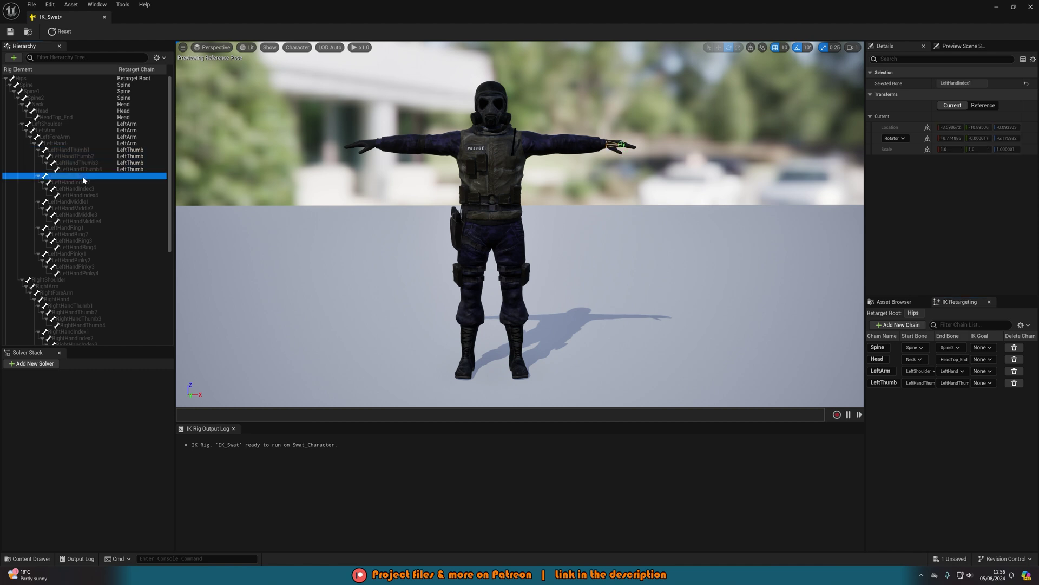
scroll(67, 268, "down", 4)
scroll(66, 268, "up", 4)
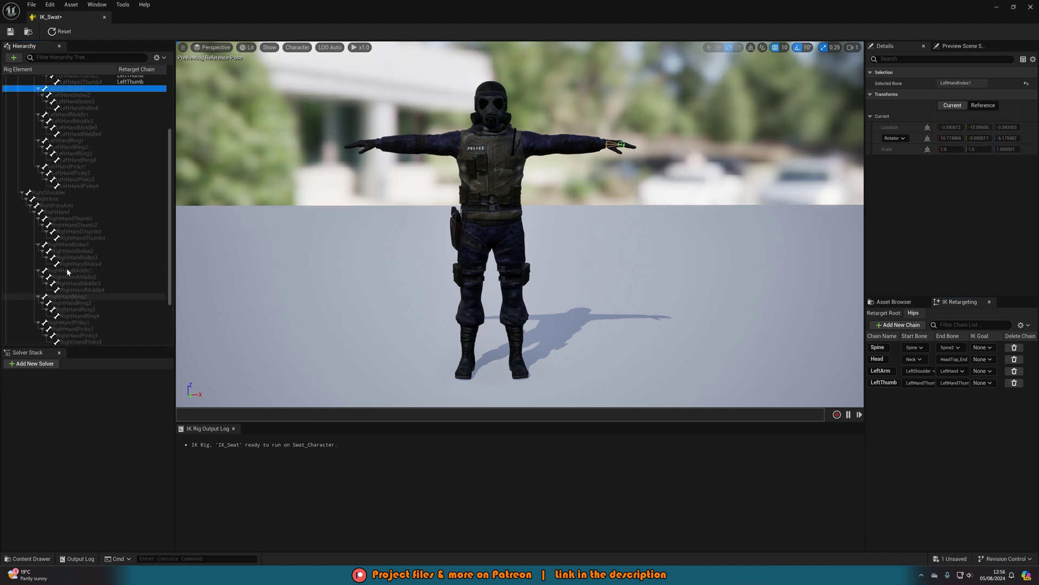
left_click(99, 196, "shift")
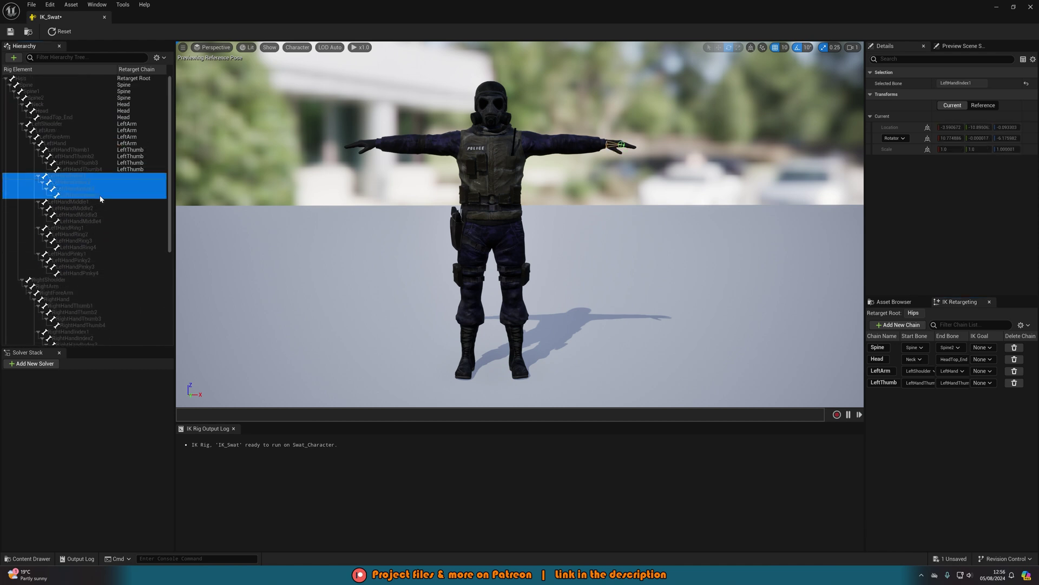
left_click(898, 324)
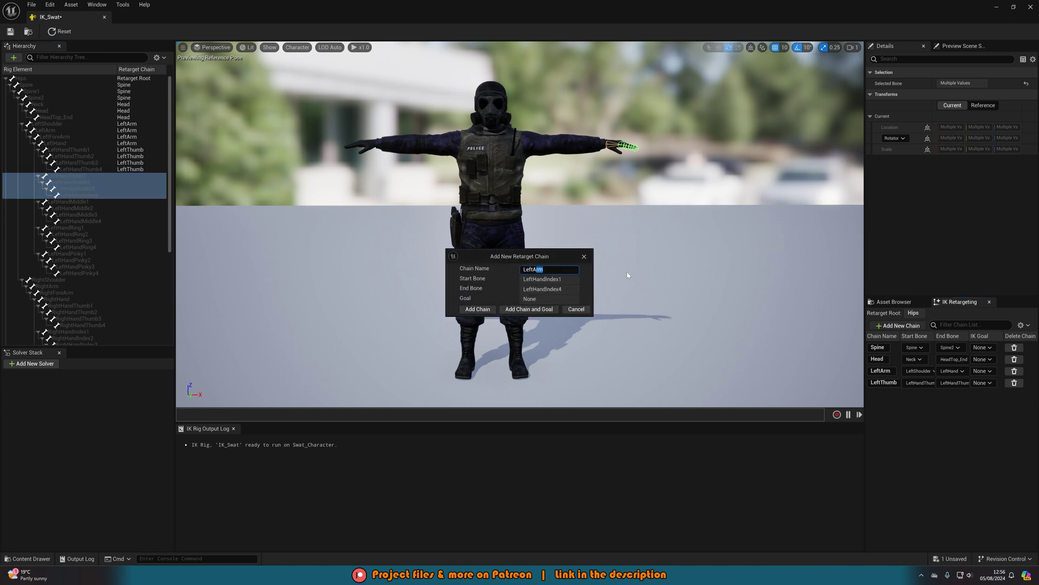
key("shift+Left")
type("Index")
left_click(475, 310)
- Add a retarget chain named LeftMiddle running from LeftHandMiddle1 to LeftHandMiddle4, without a goal
left_click(93, 201)
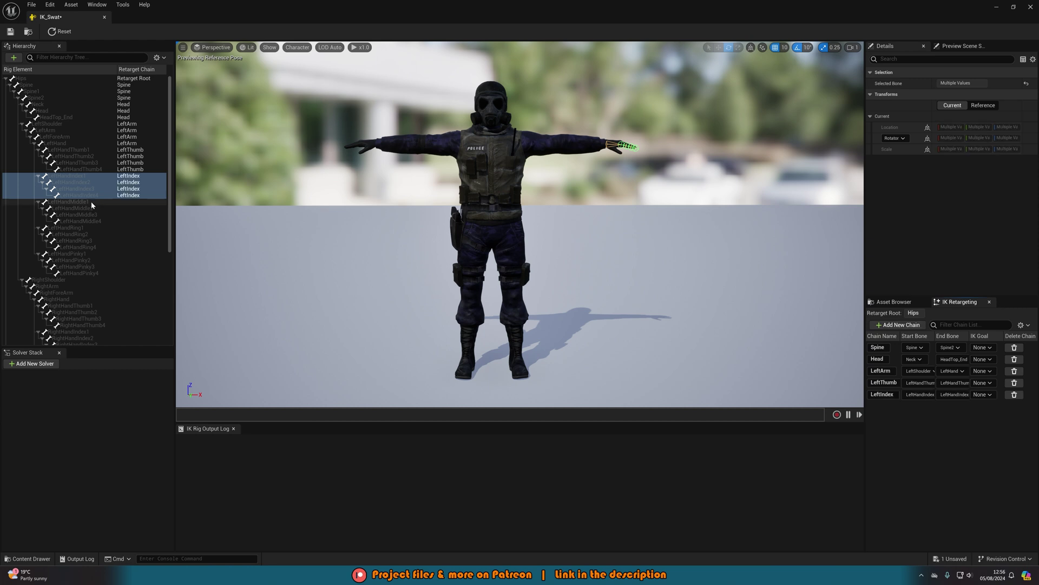
left_click(92, 220, "shift")
left_click(899, 325)
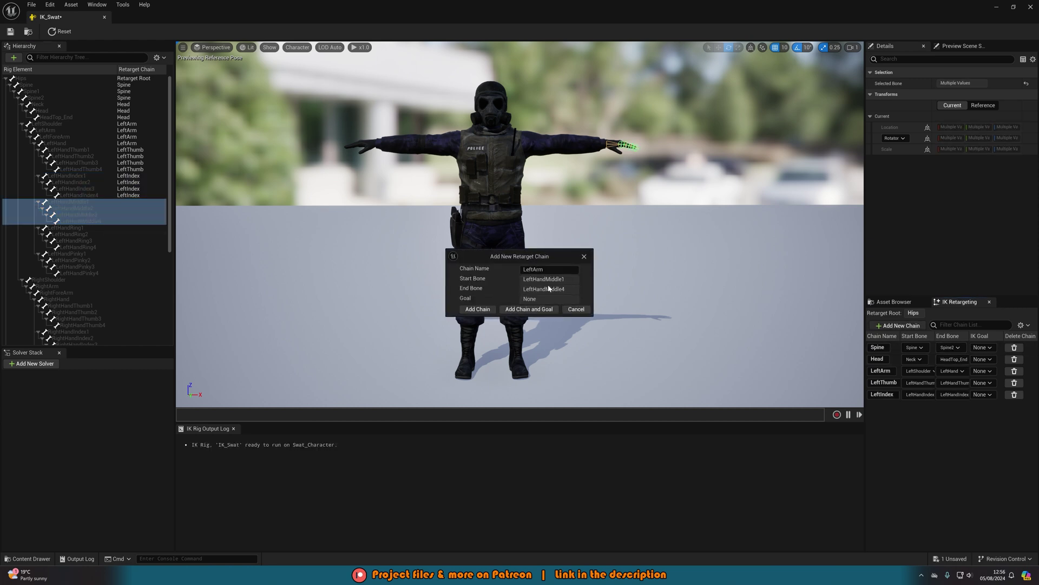
key("shift+Left")
key("shift+Left")
key("shift+Left")
type("Middle")
left_click(466, 308)
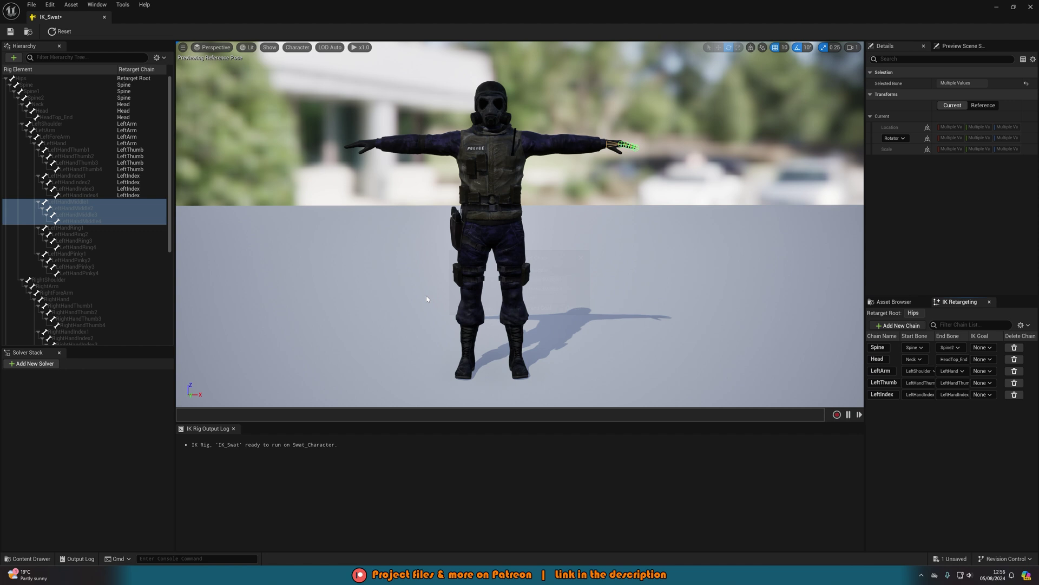
- Add a retarget chain named LeftRing running from LeftHandRing1 to LeftHandRing4, without a goal
left_click(76, 229)
left_click(87, 247, "shift")
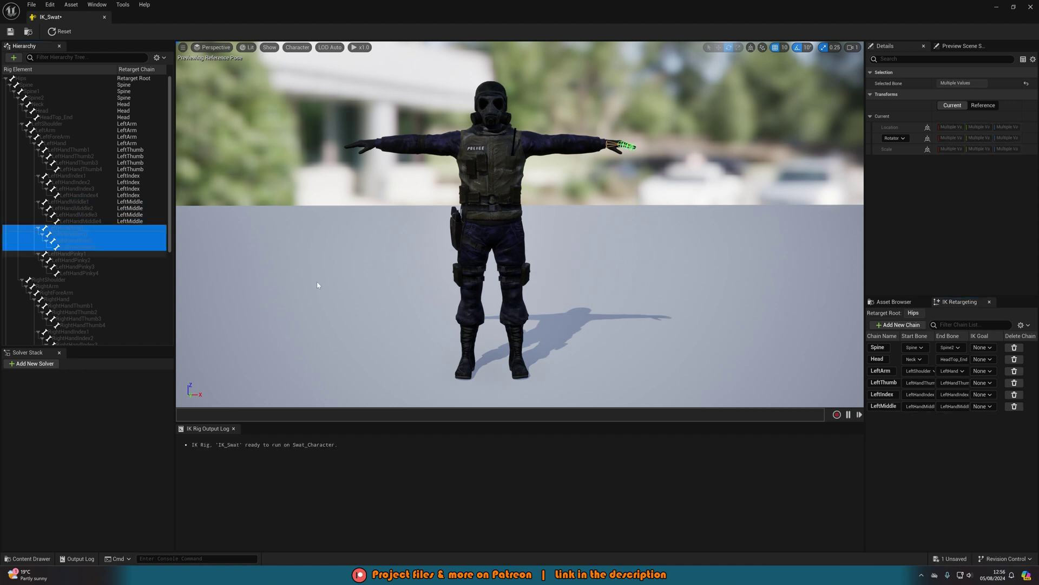
left_click(898, 324)
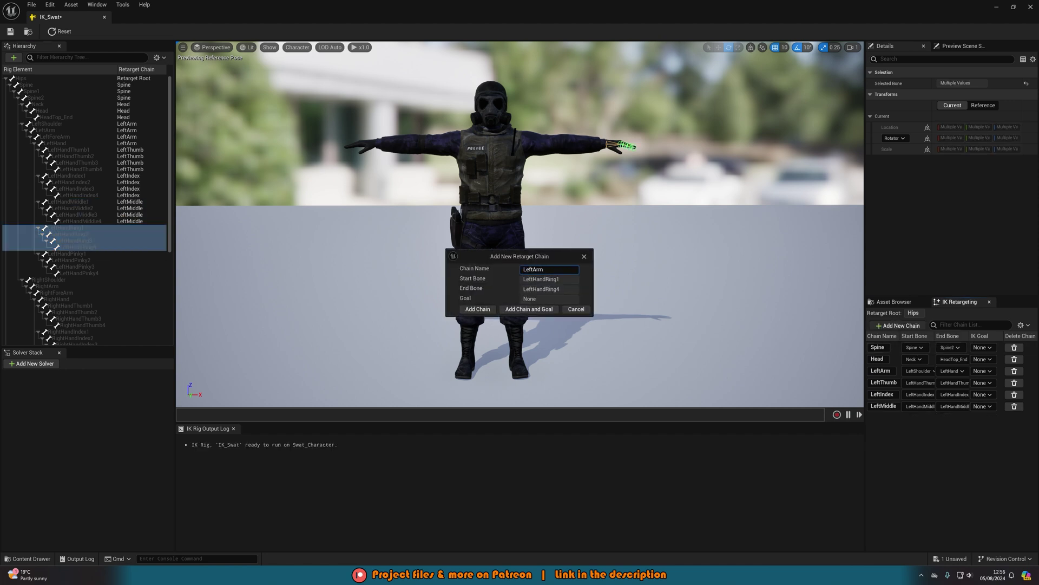
left_click_drag(545, 269, 534, 269)
type("Ring")
left_click(469, 308)
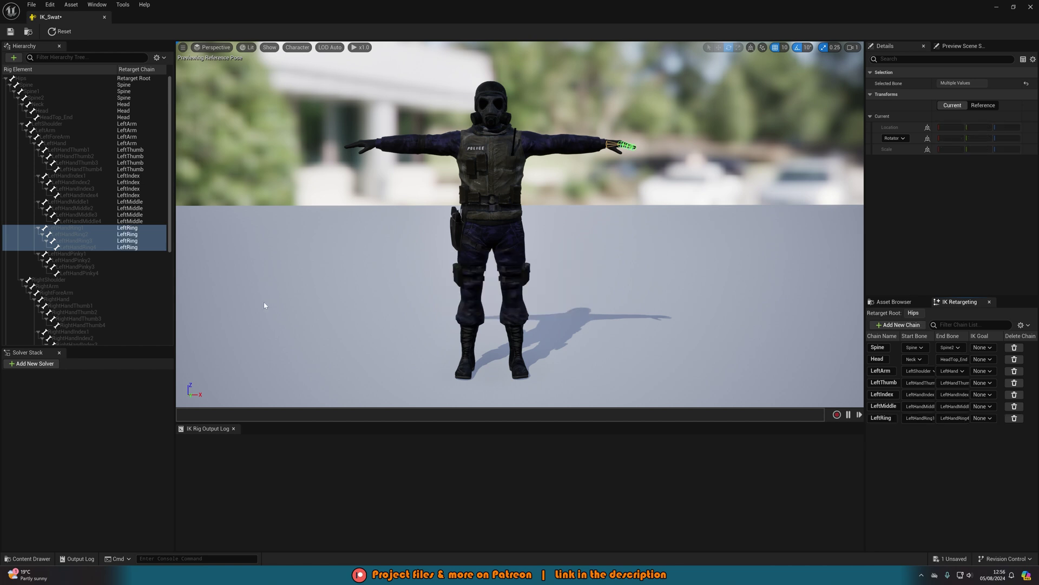
- Add a retarget chain named LeftPinky running from LeftHandPinky1 to LeftHandPinky4, without a goal
left_click(102, 249)
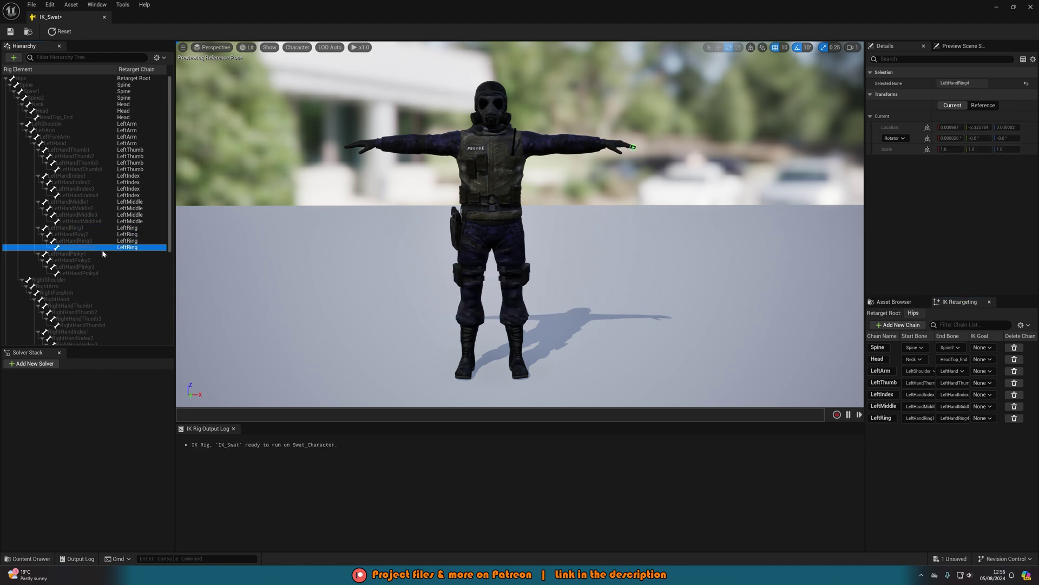
left_click(95, 253)
left_click(98, 273, "shift")
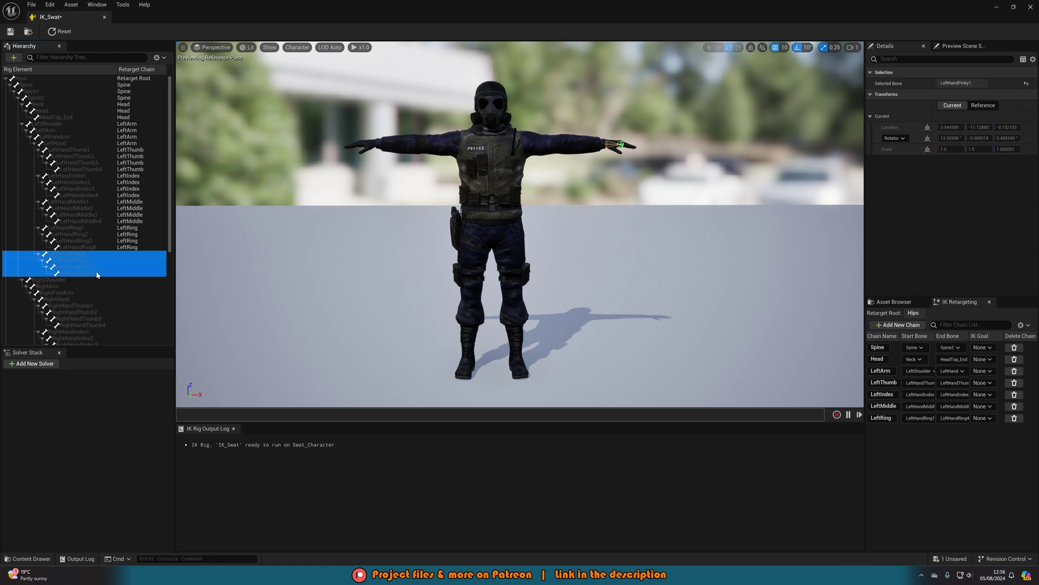
left_click(899, 325)
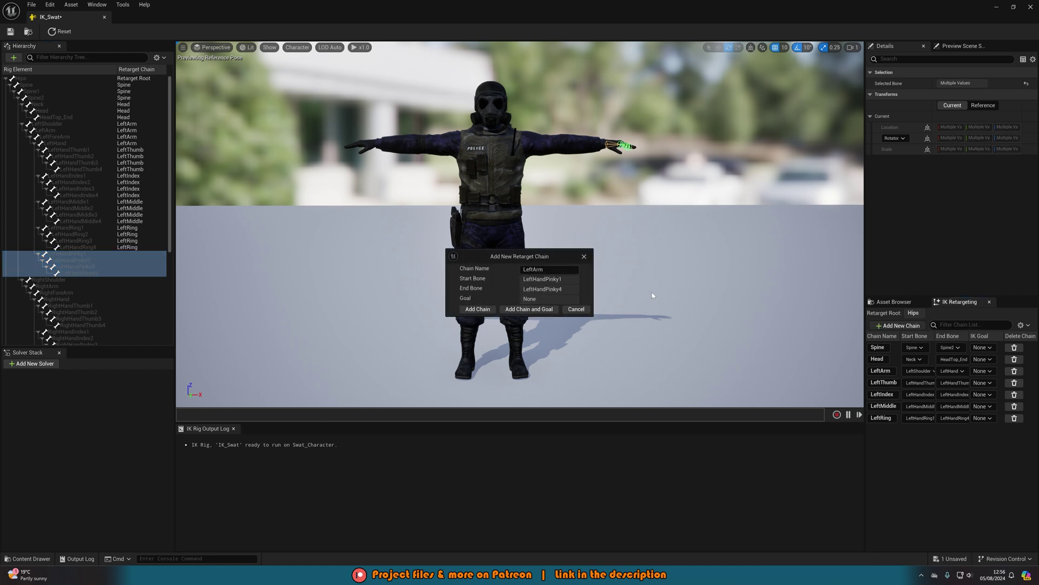
left_click(570, 269)
left_click_drag(533, 269, 614, 269)
type("Pinky")
left_click(478, 309)
scroll(67, 200, "down", 5)
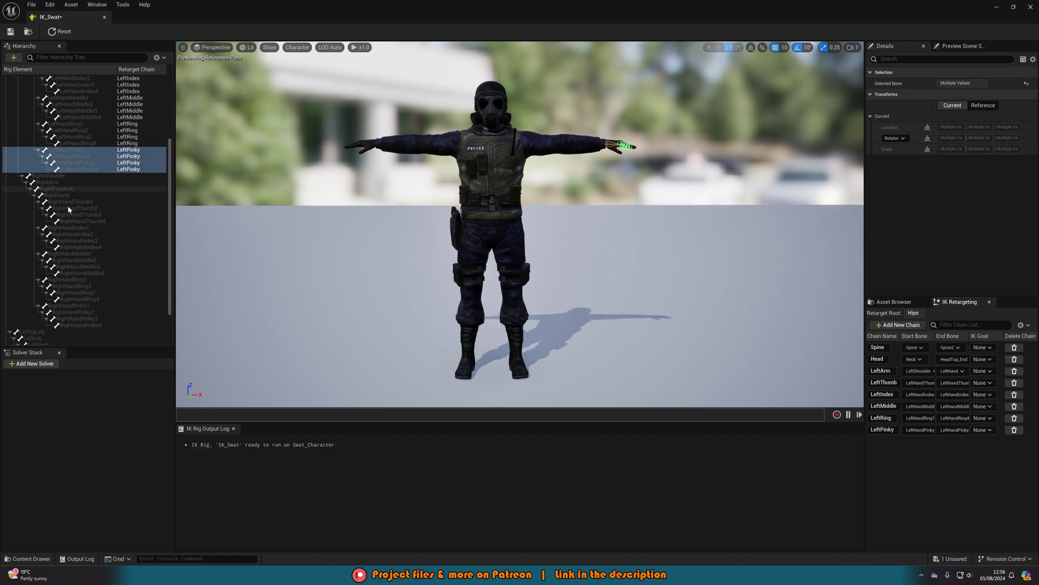
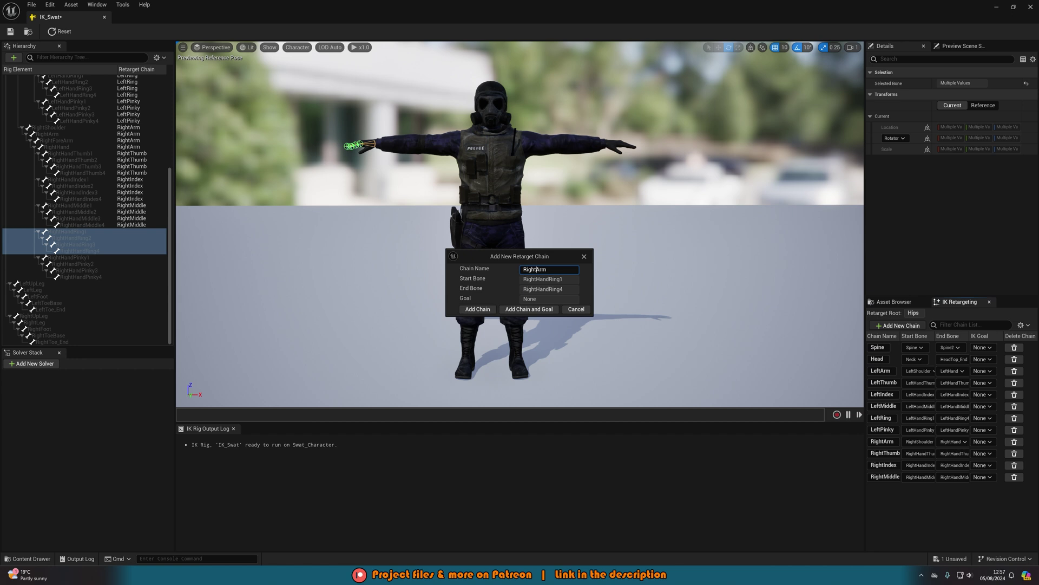
- Add a retarget chain named RightRing running from RightHandRing1 to RightHandRing4, without a goal
left_click_drag(537, 269, 547, 270)
type("Ring")
left_click(469, 309)
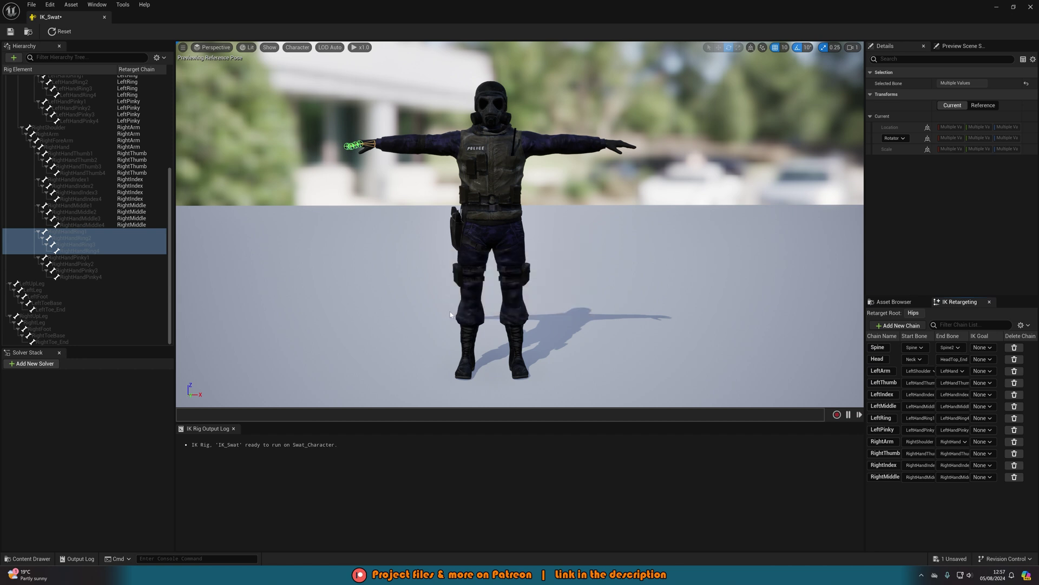
- Add a retarget chain named RightPinky running from RightHandPinky1 to RightHandPinky4, without a goal
left_click(97, 258)
left_click(98, 276, "shift")
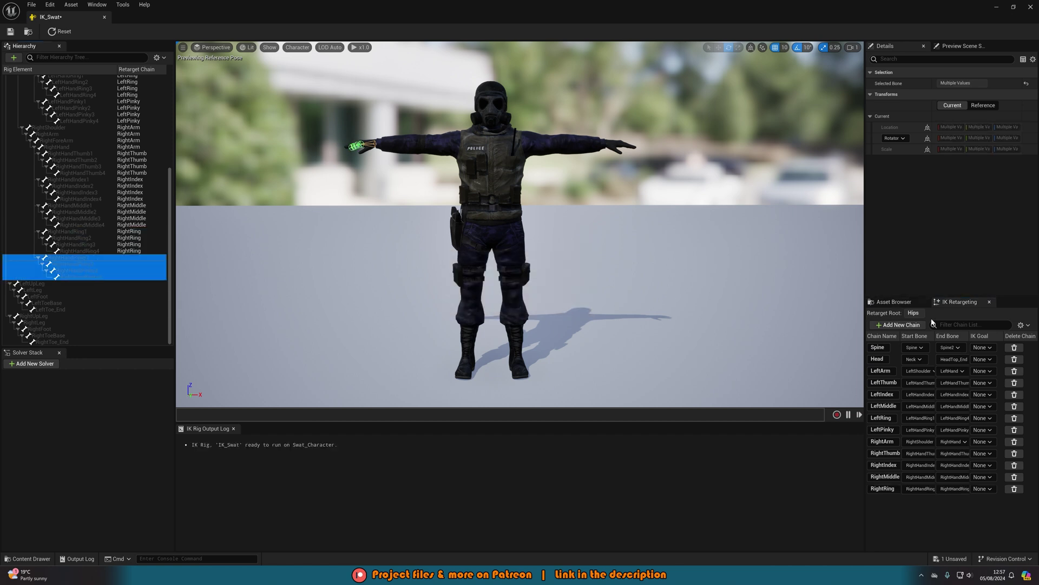
left_click(880, 326)
left_click_drag(537, 269, 609, 273)
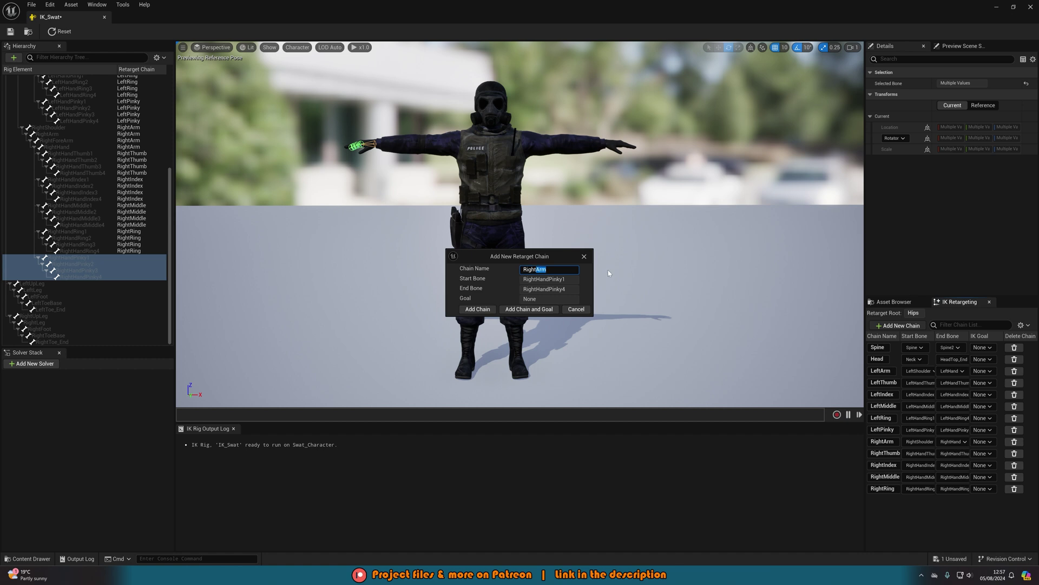
type("Pinky")
left_click(478, 309)
- Add a retarget chain named LeftLeg running from LeftUpLeg to LeftToe_End, without a goal
left_click(98, 283)
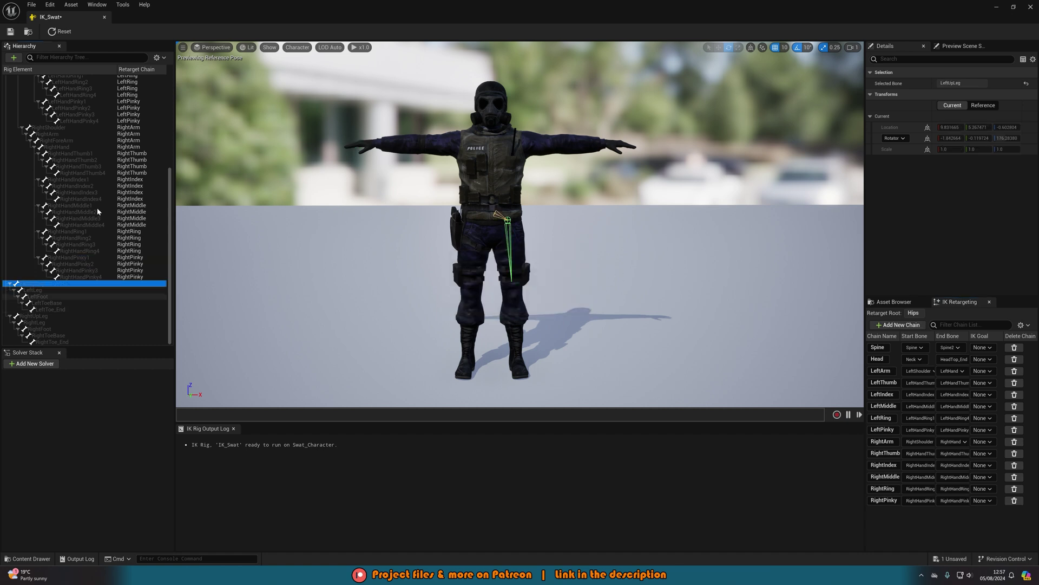
left_click(69, 309, "shift")
left_click(915, 327)
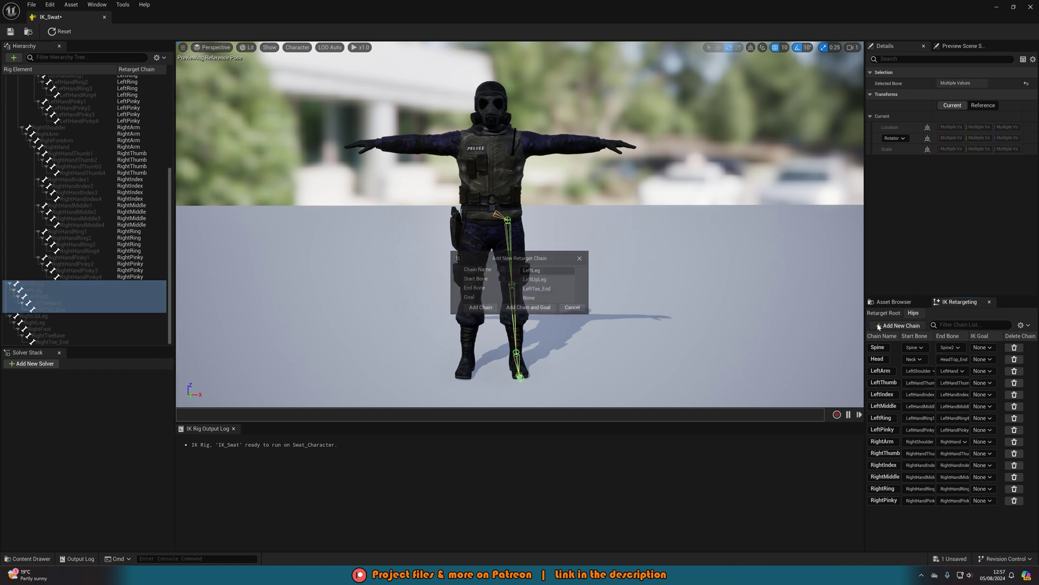
left_click(478, 309)
- Add a retarget chain named RightLeg running from RightUpLeg to RightToe_End, without a goal
left_click(39, 316)
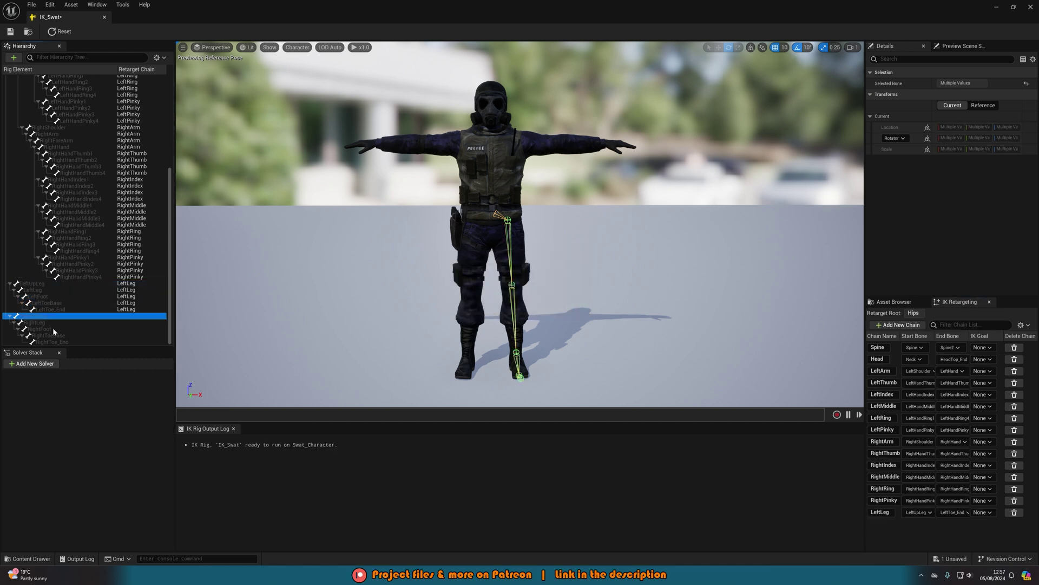
left_click(54, 342, "shift")
left_click(886, 325)
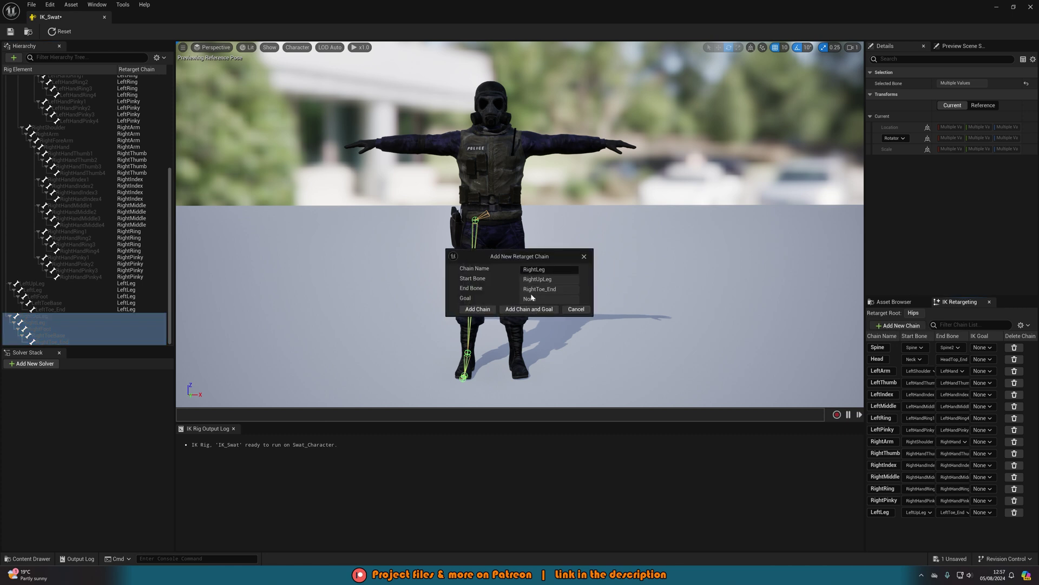
left_click(476, 309)
- Check the chain assignments across the whole bone hierarchy and save the IK_Swat rig
scroll(86, 314, "up", 5)
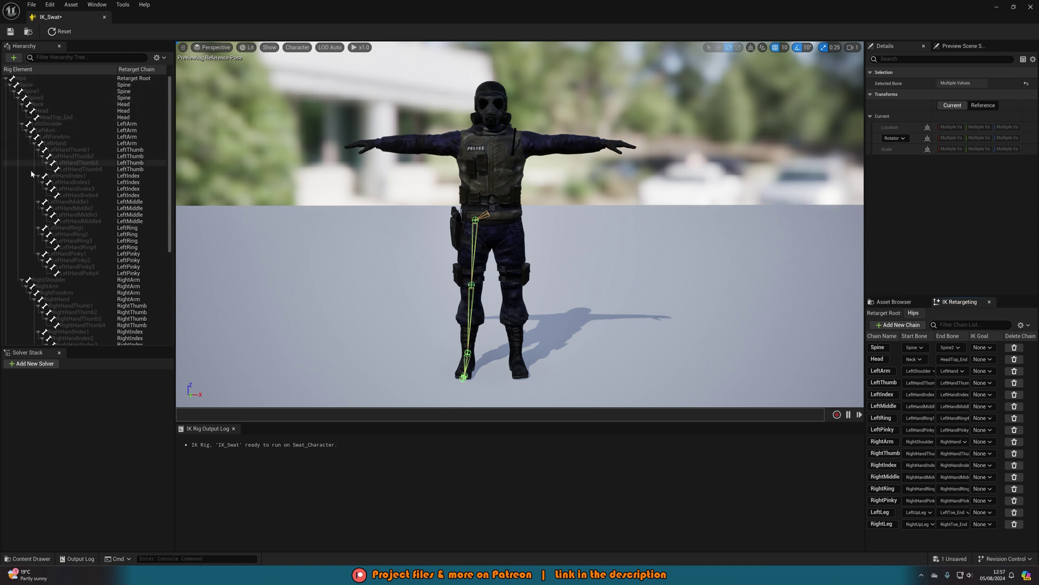
scroll(53, 287, "down", 3)
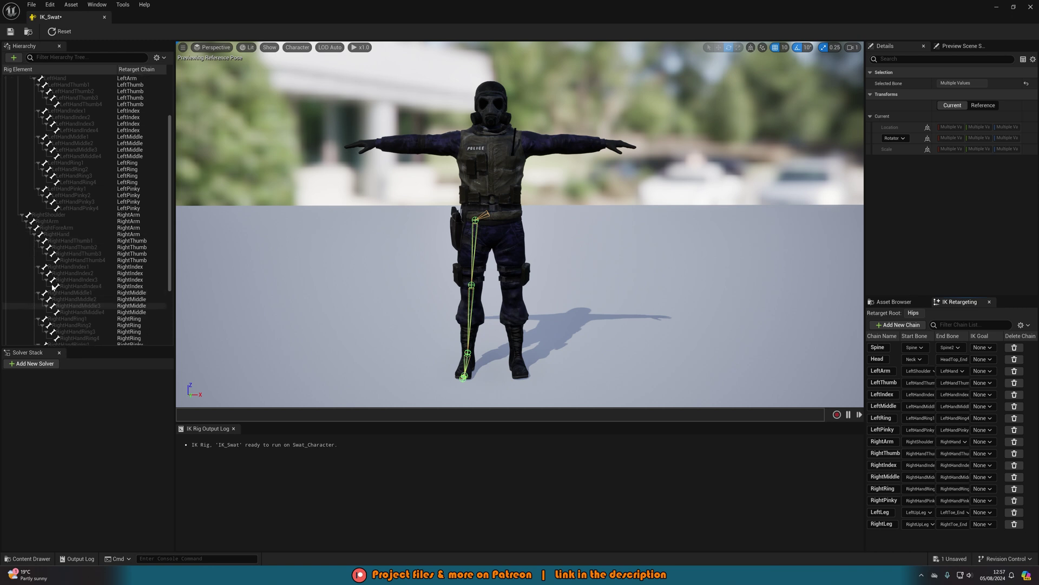
scroll(52, 287, "down", 2)
scroll(57, 271, "up", 5)
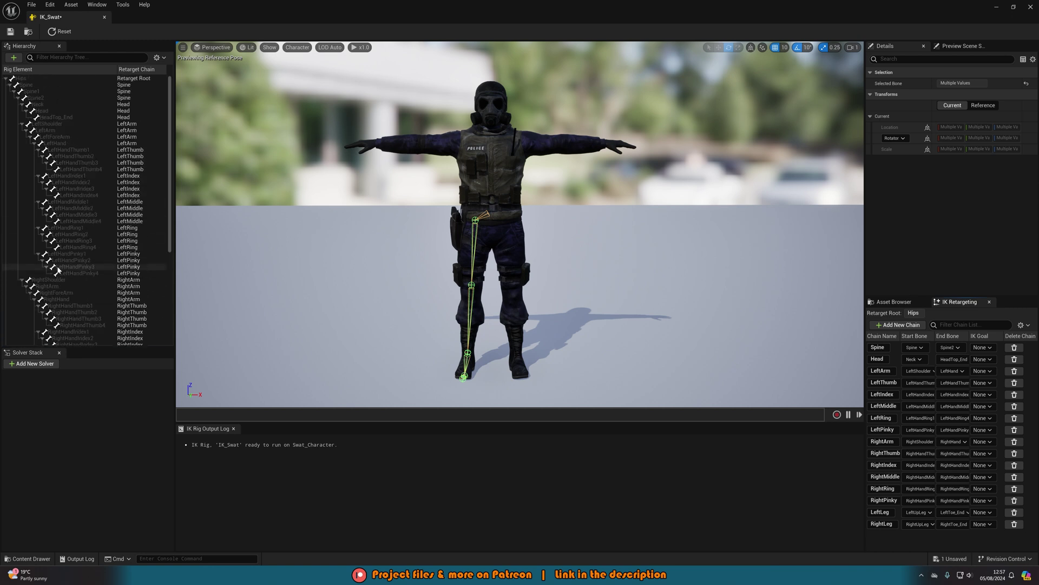
scroll(57, 270, "down", 1)
scroll(57, 269, "up", 1)
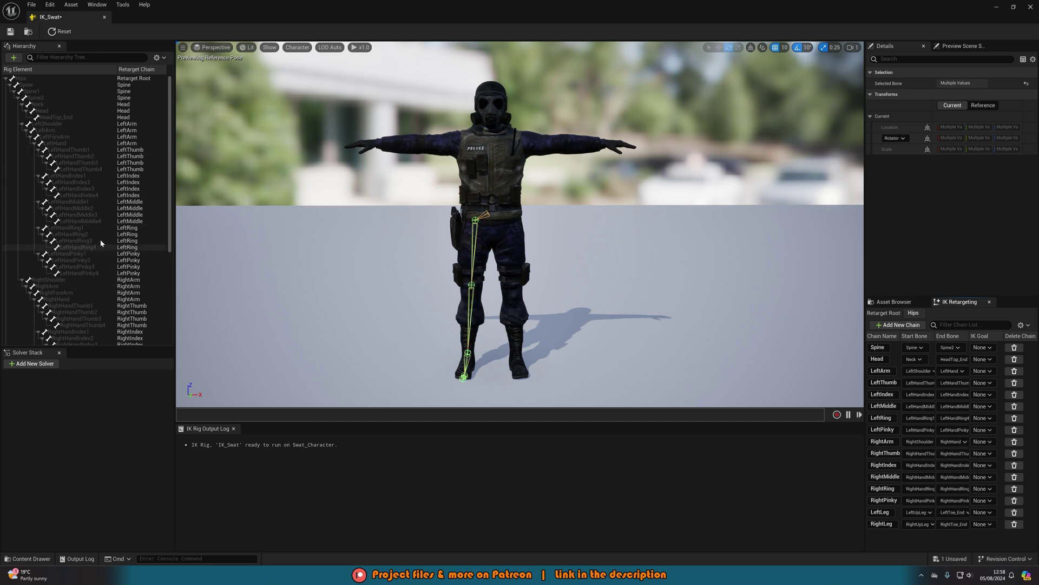
left_click(11, 32)
- Open the IK_Mannequin rig from Characters/Mannequins/Rigs to examine its retarget chains, and return to IK_Swat
key("ctrl+space")
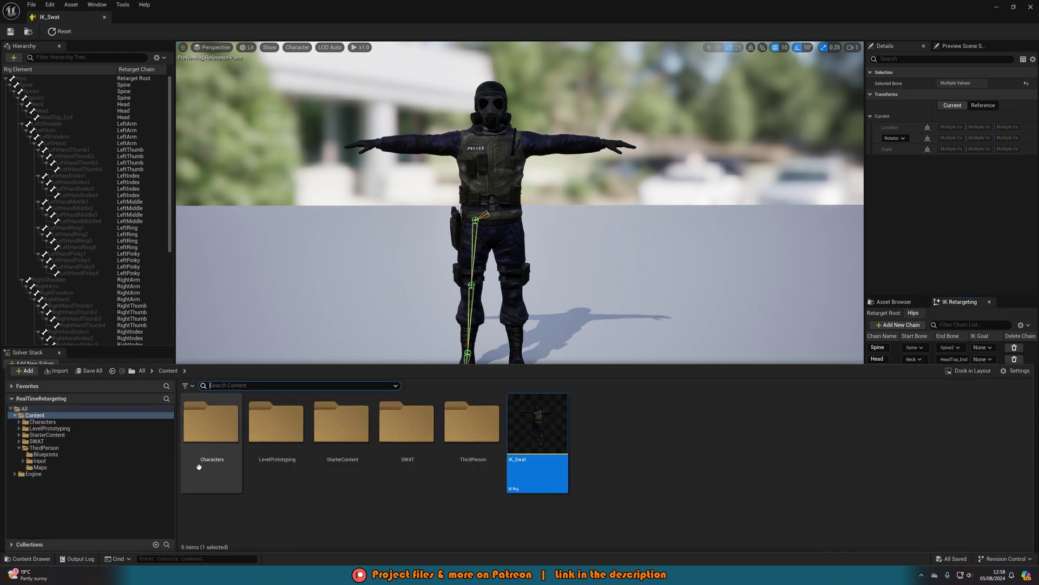
left_click(221, 470)
double_click(221, 470)
double_click(279, 465)
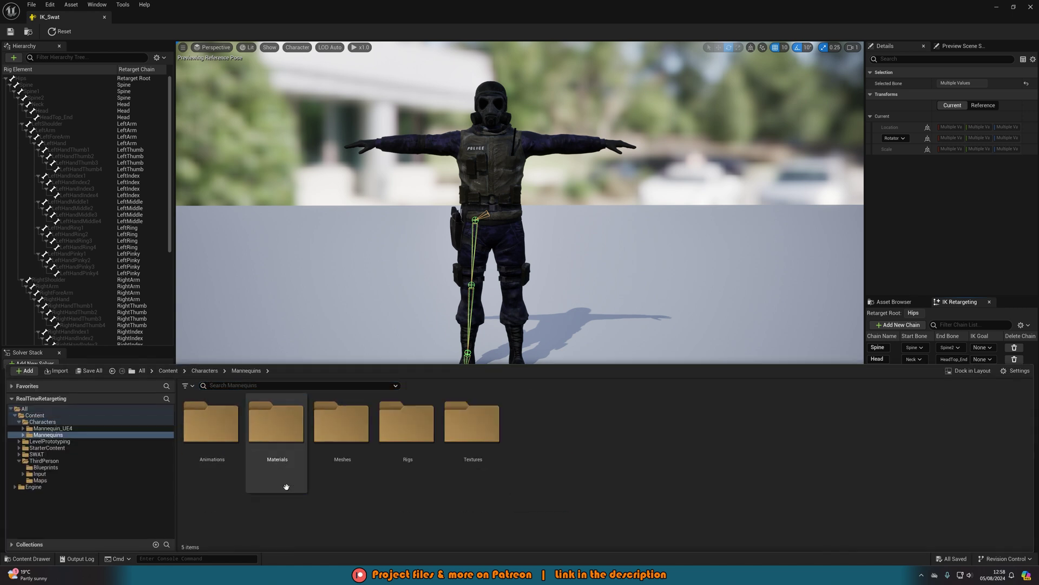
double_click(409, 465)
double_click(596, 434)
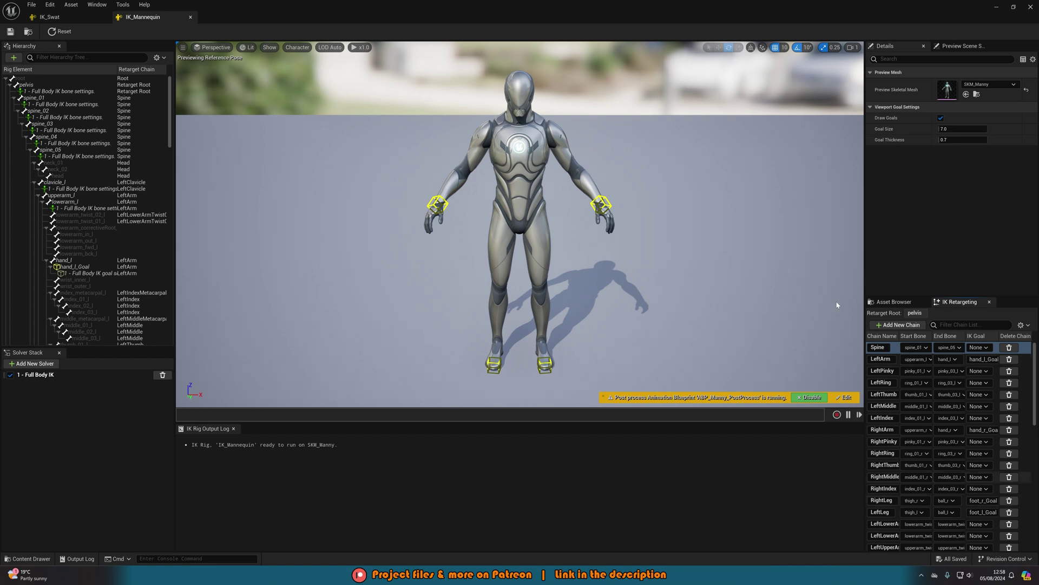
left_click(49, 17)
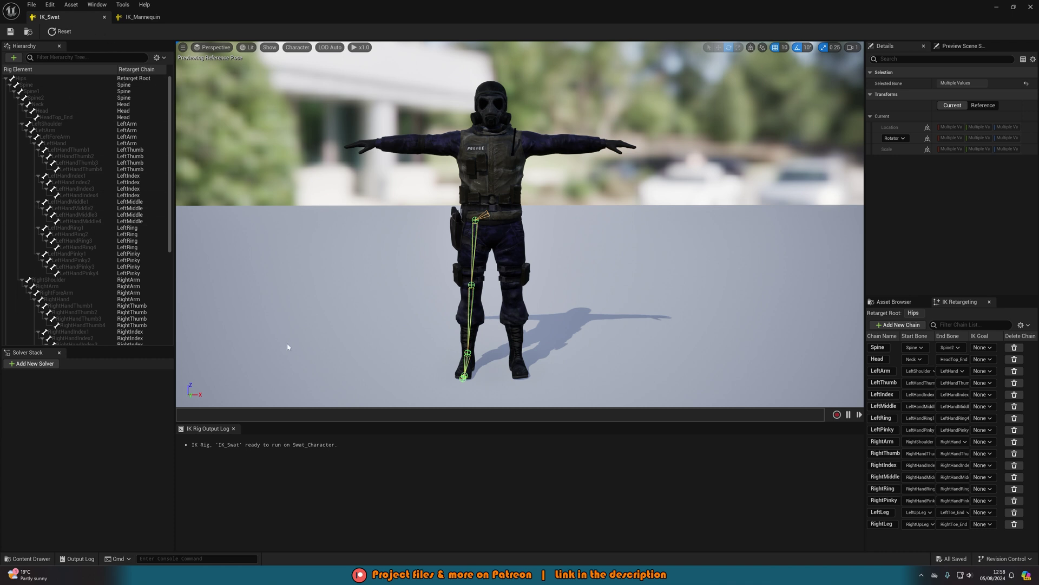
- Create an IK Retargeter asset named IKR_Swat in the Content folder and open it
key("ctrl+space")
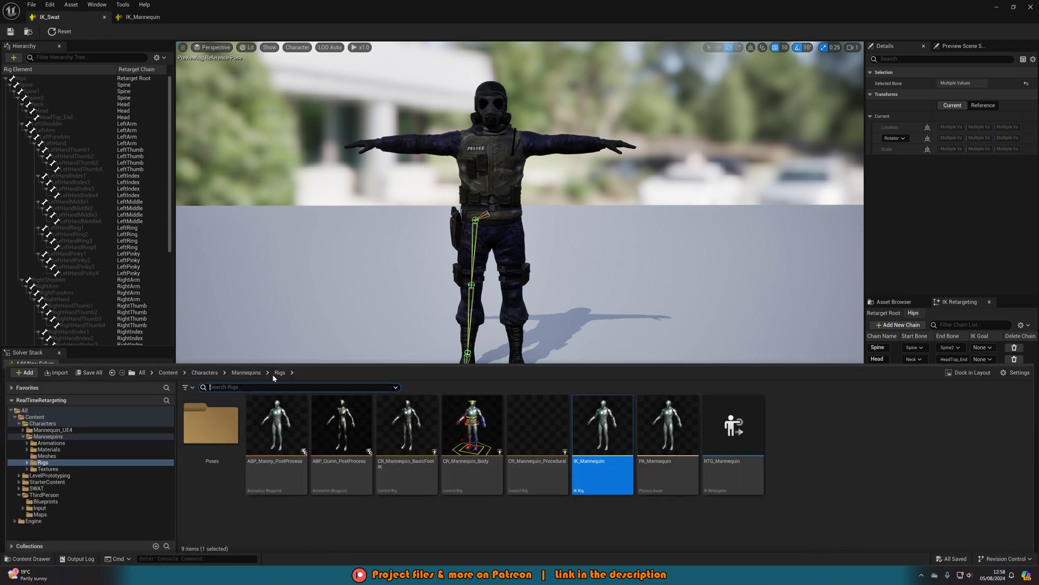
key("alt+Left")
key("alt+Left")
key("alt+Left")
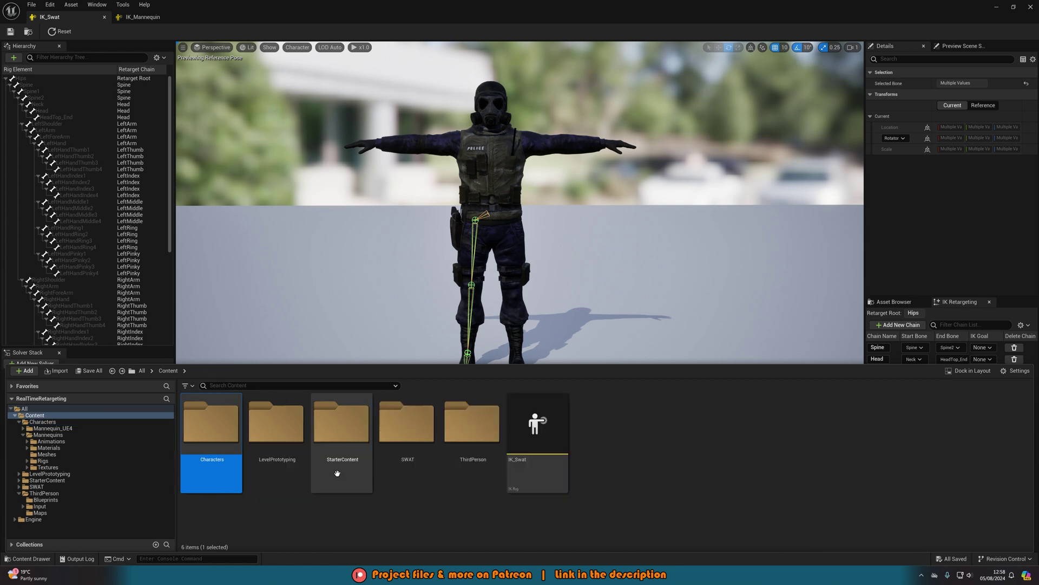
right_click(602, 469)
mouse_move(628, 412)
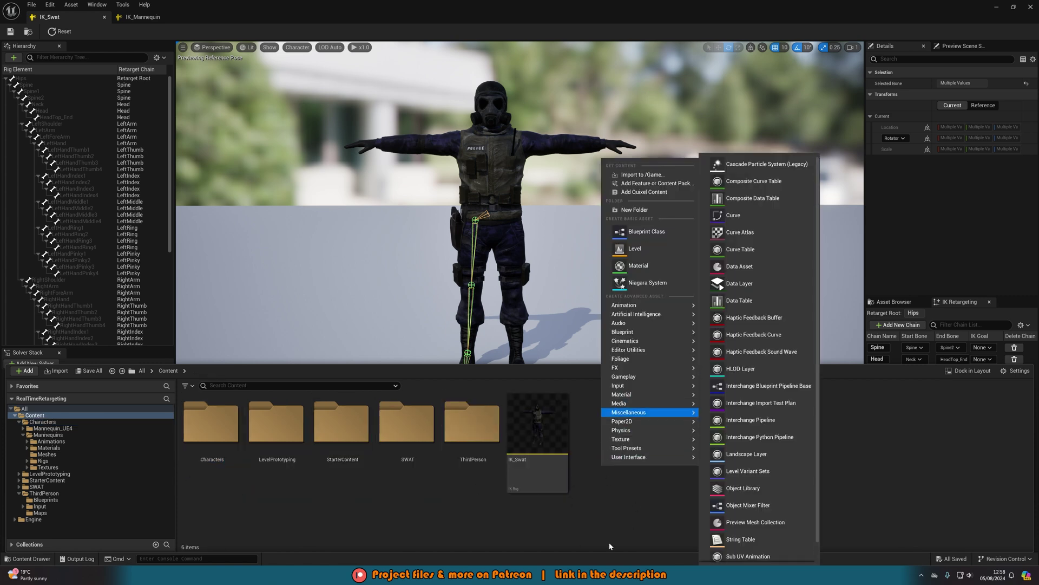
mouse_move(658, 308)
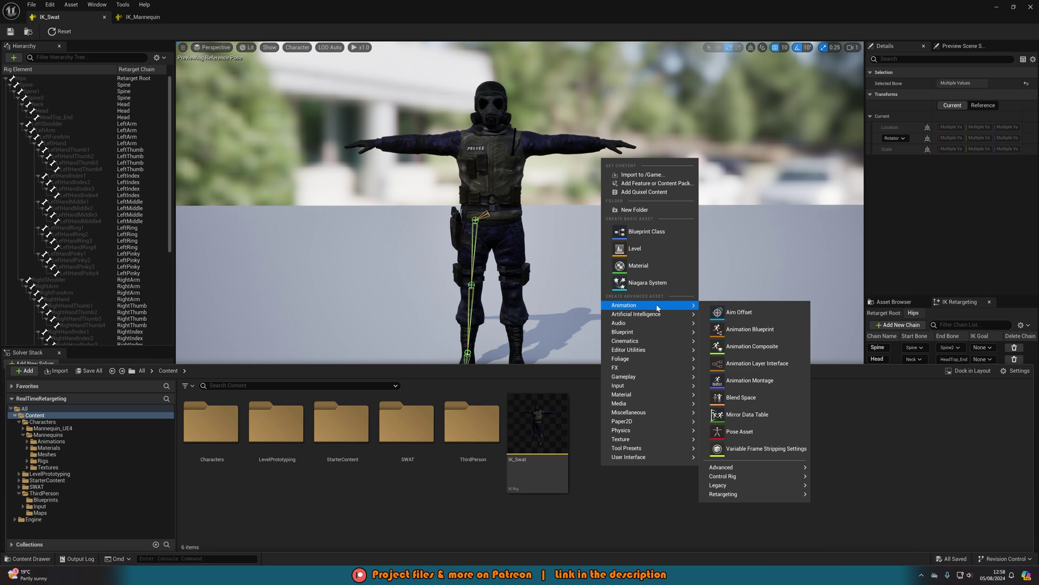
mouse_move(738, 496)
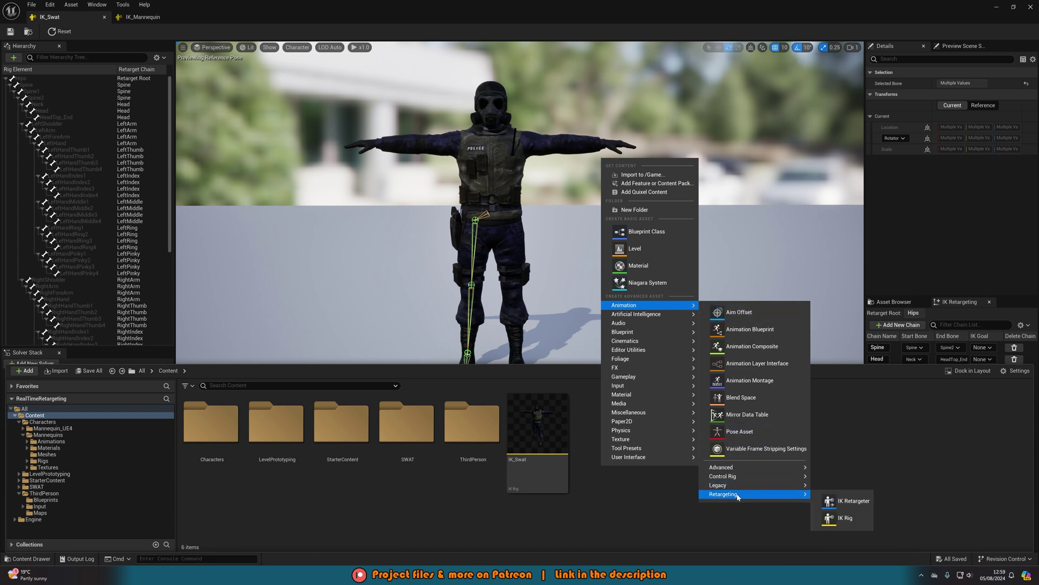
left_click(850, 501)
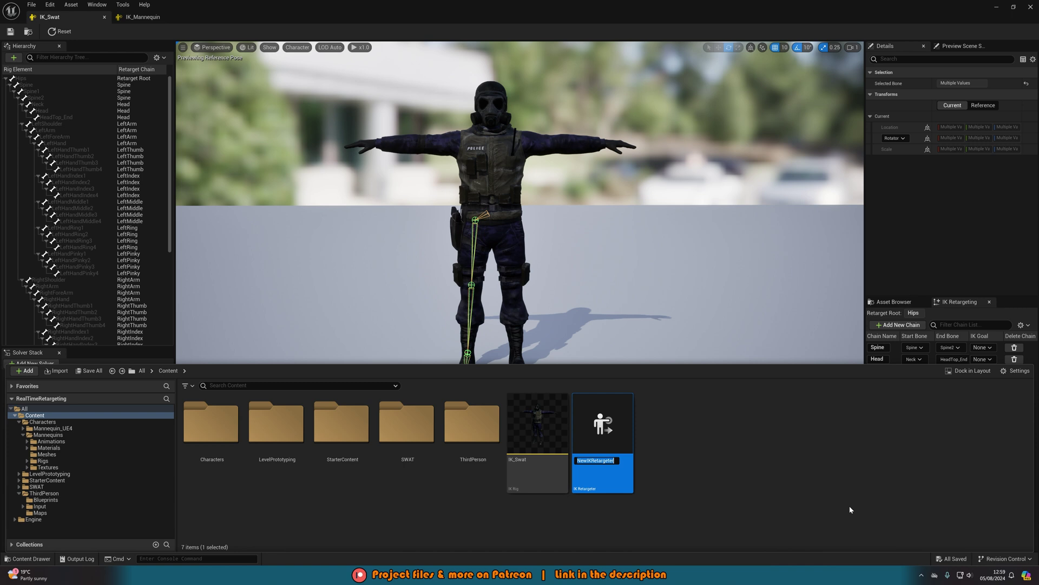
type("IKR_Swat")
key("Return")
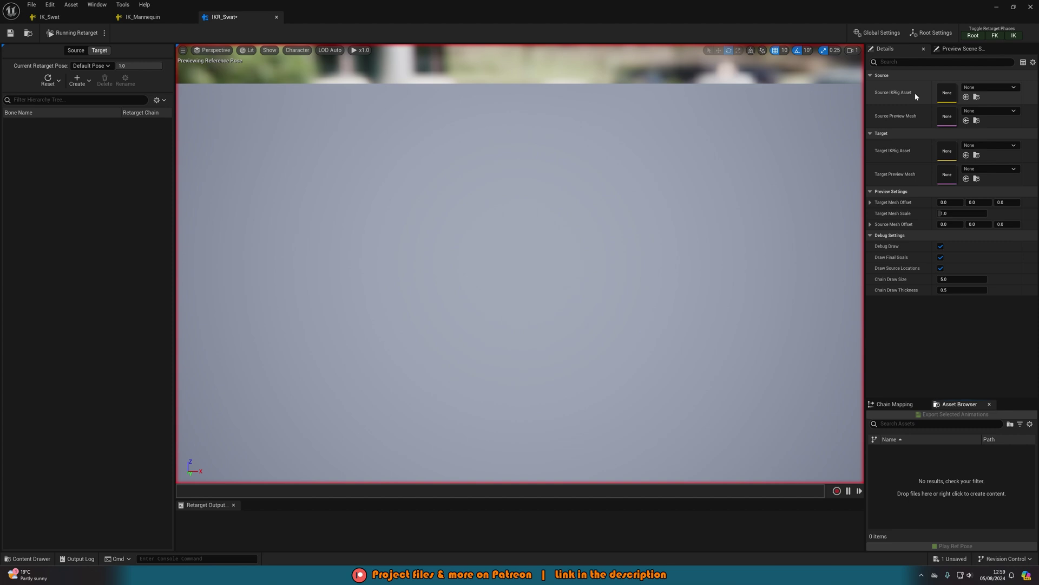
- Assign IK_Mannequin as the source IK Rig and IK_Swat as the target IK Rig
left_click(972, 87)
type("ik")
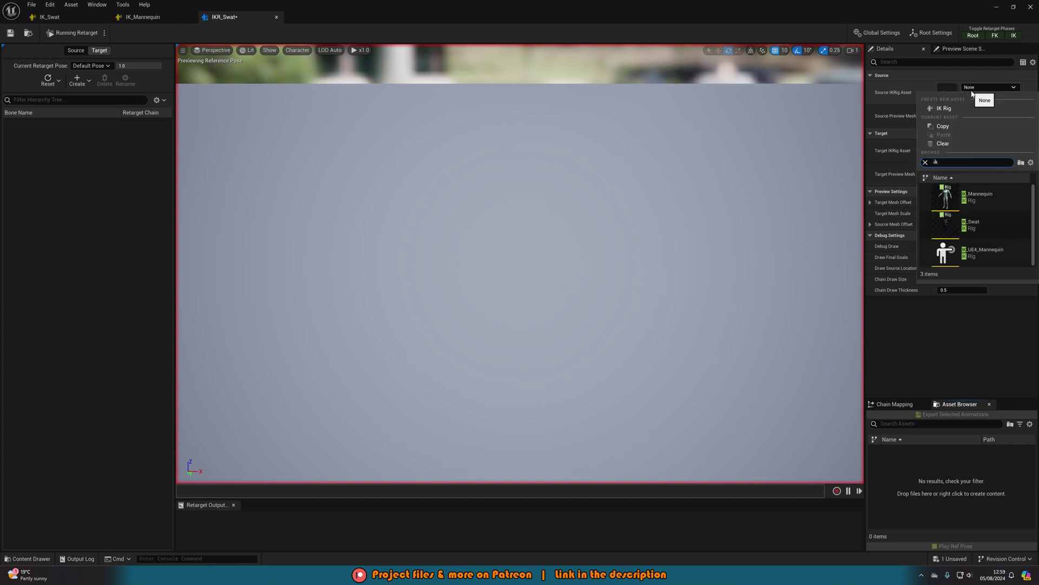
left_click(975, 195)
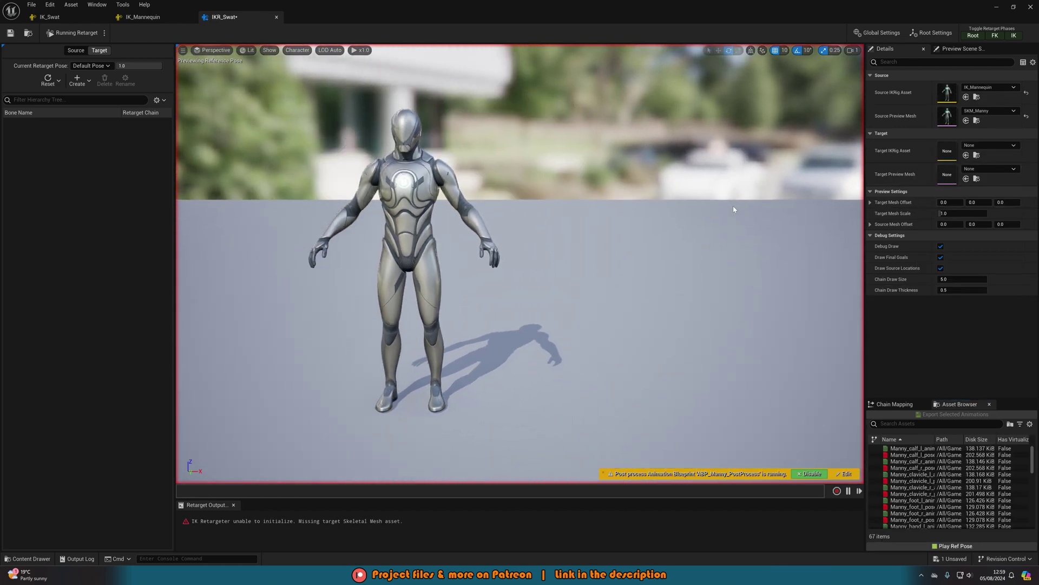
left_click(980, 145)
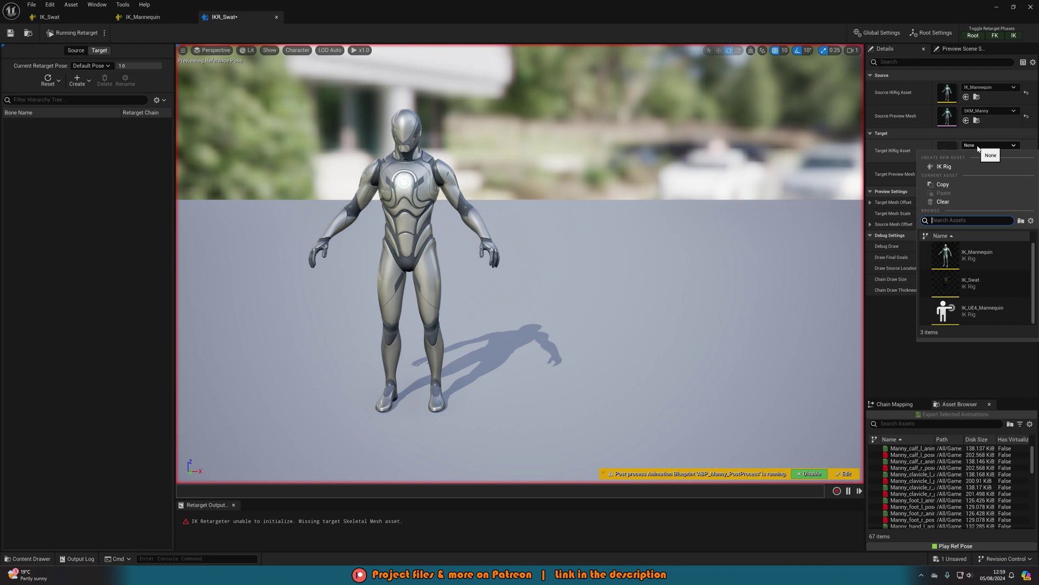
left_click(972, 283)
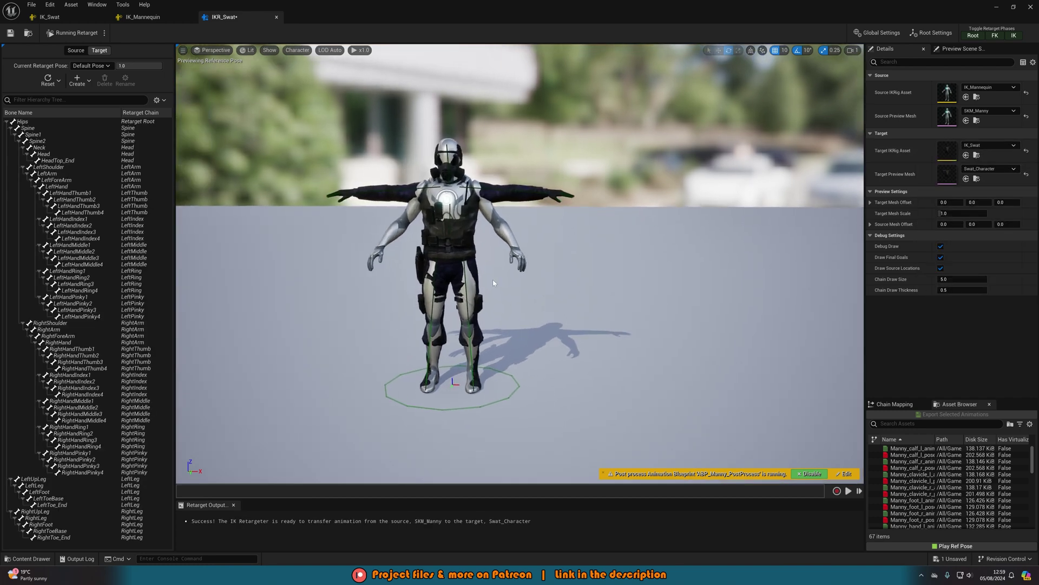
- Offset the target mesh about 176 units in X so both characters stand side by side
left_click_drag(945, 202, 977, 202)
key("s")
right_click_drag(758, 238, 758, 239)
key("d")
key("a")
right_click_drag(365, 129, 365, 130)
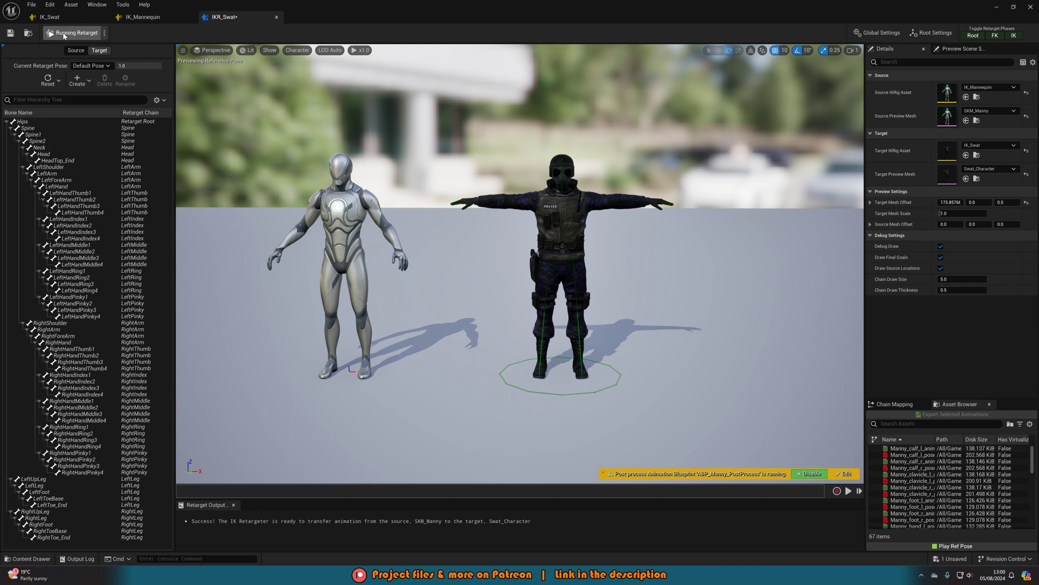
- Switch the retargeter to editing the target's retarget pose and select the LeftHandMiddle1 bone
left_click(105, 33)
left_click(150, 55)
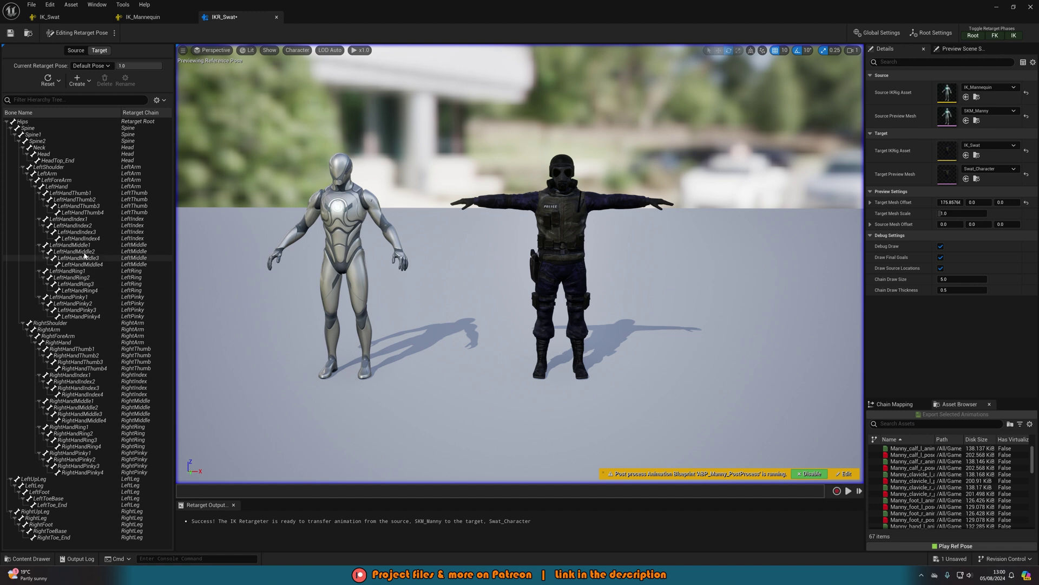
left_click(103, 245)
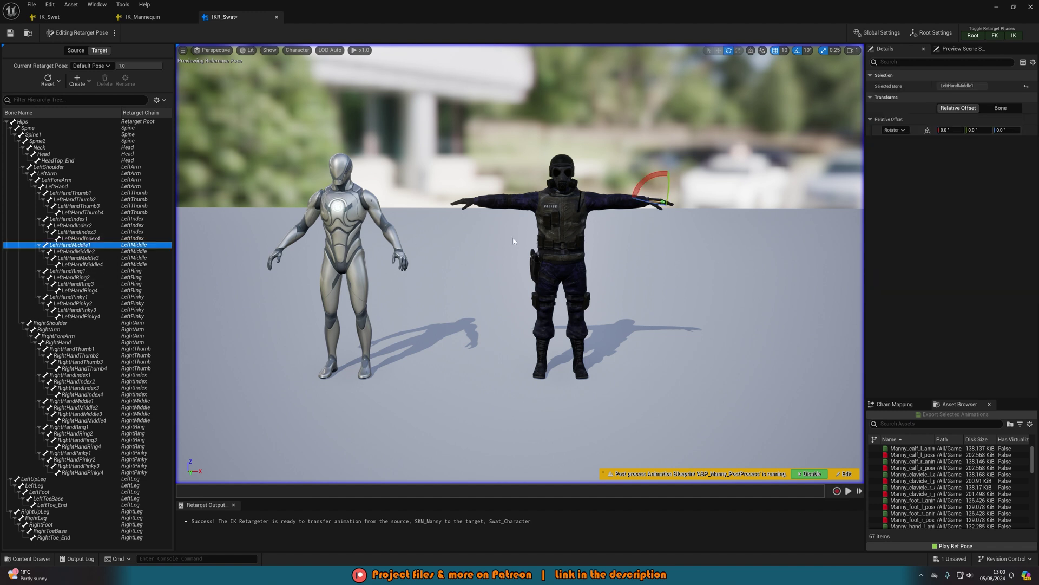
right_click_drag(519, 246, 540, 295)
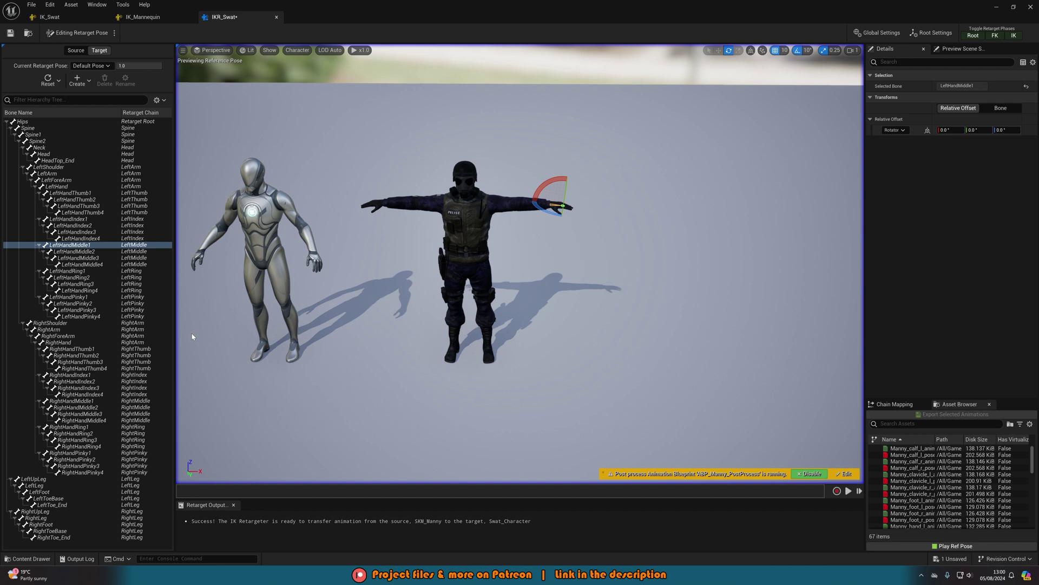
- Try lowering the target's right arm by rotating the RightShoulder bone 10°, and undo the rotation
left_click(83, 323)
right_click_drag(483, 226, 484, 202)
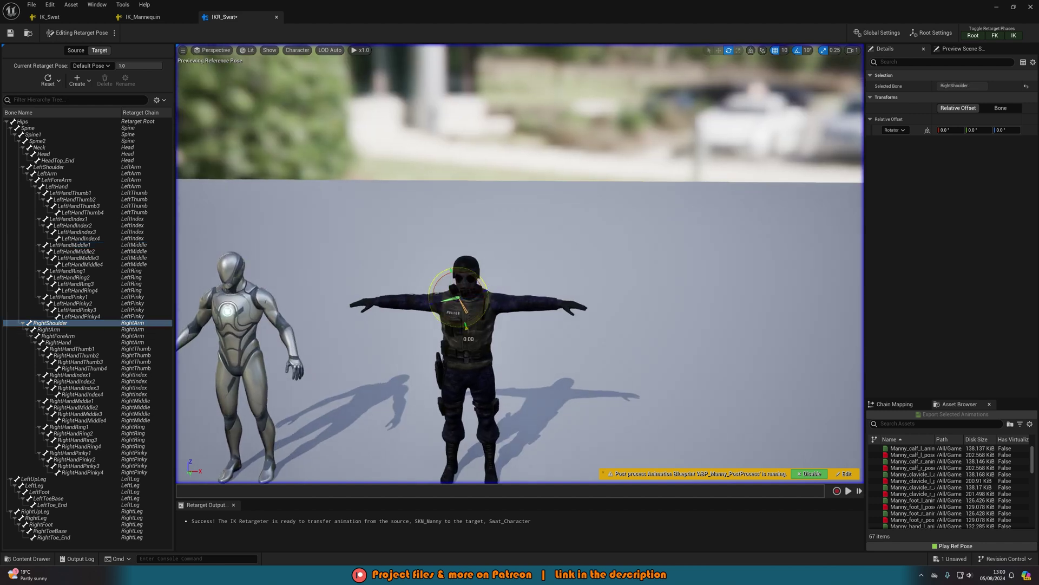
mouse_move(470, 269)
left_mouse_down()
mouse_move(483, 273)
mouse_move(471, 269)
left_mouse_up()
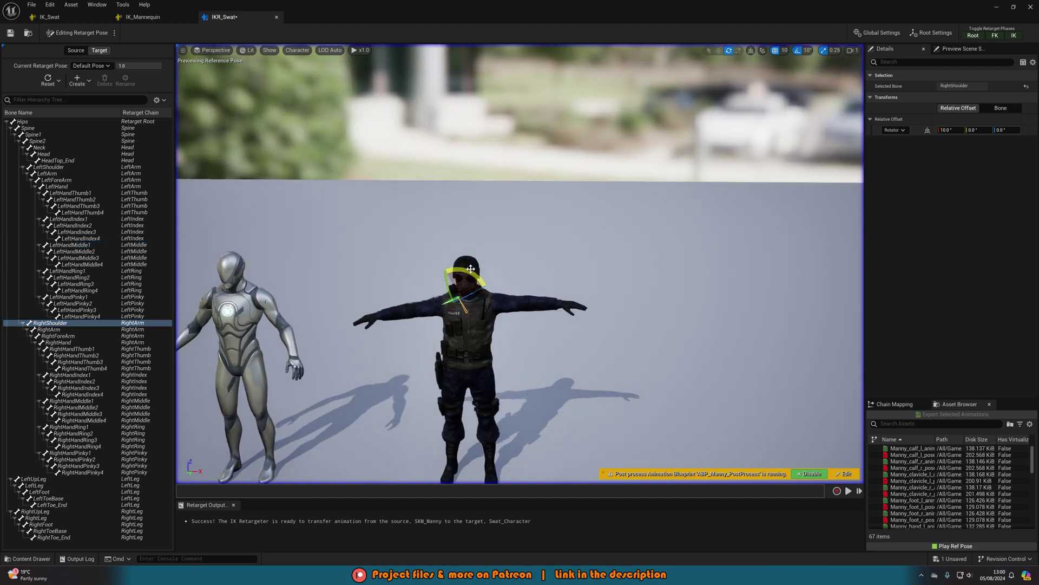
key("ctrl+z")
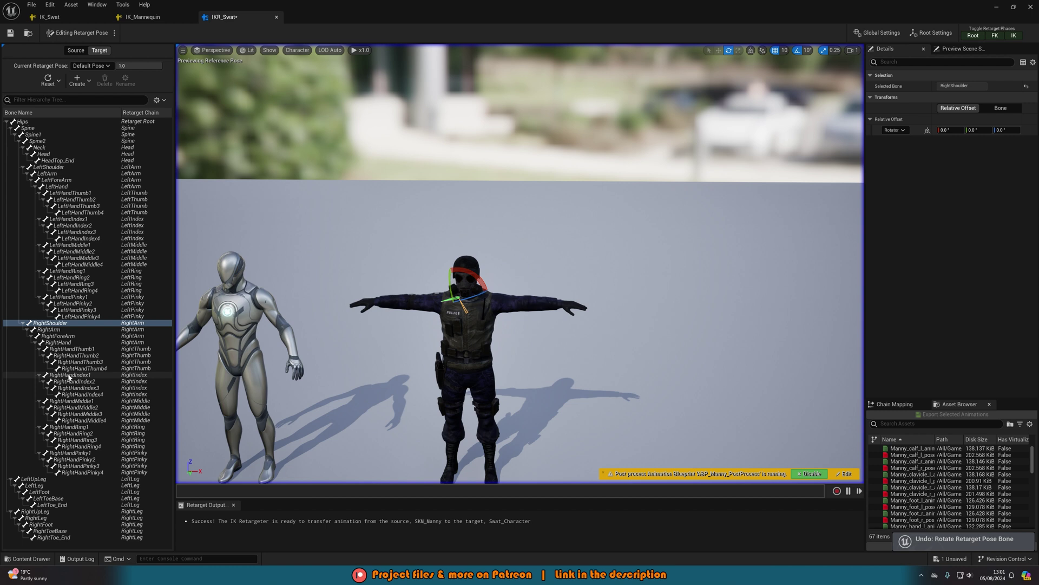
- Try lowering the target's right arm by rotating the RightArm bone to about 50°, and undo its rotations
left_click(77, 331)
right_click_drag(520, 303, 520, 297)
key("a")
left_click_drag(543, 301, 528, 362)
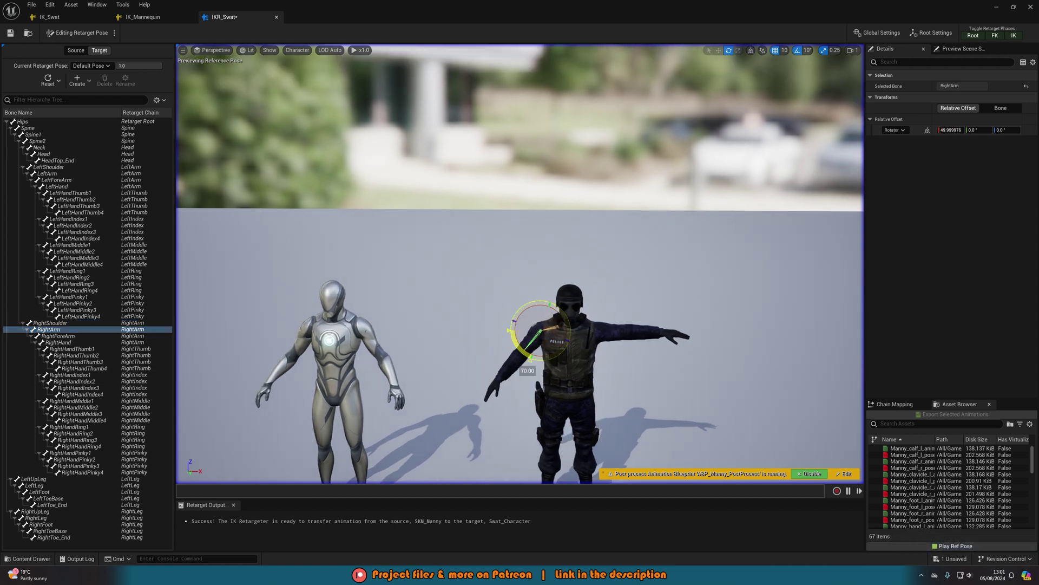
key("ctrl+z")
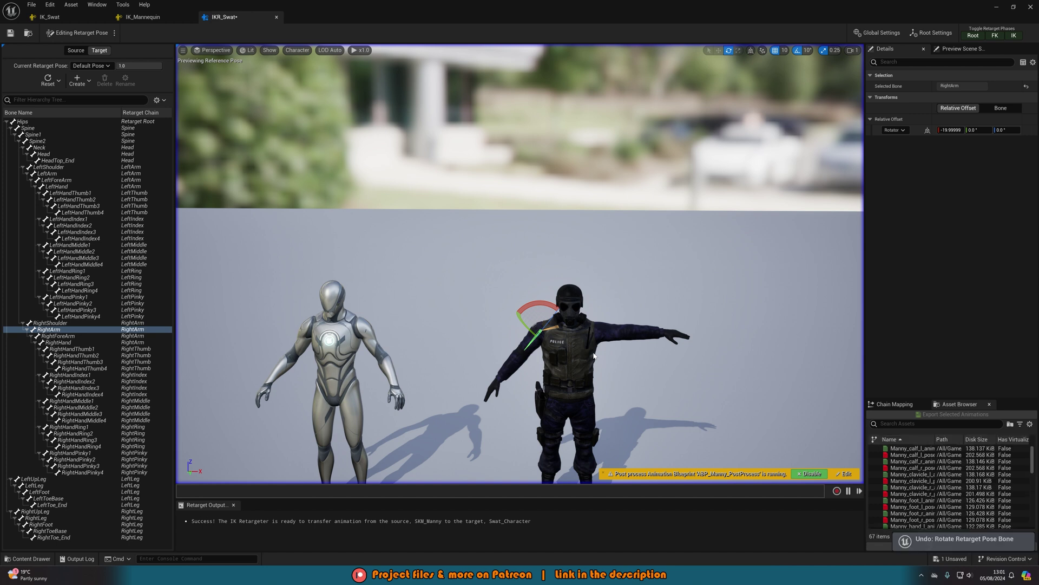
key("ctrl+z")
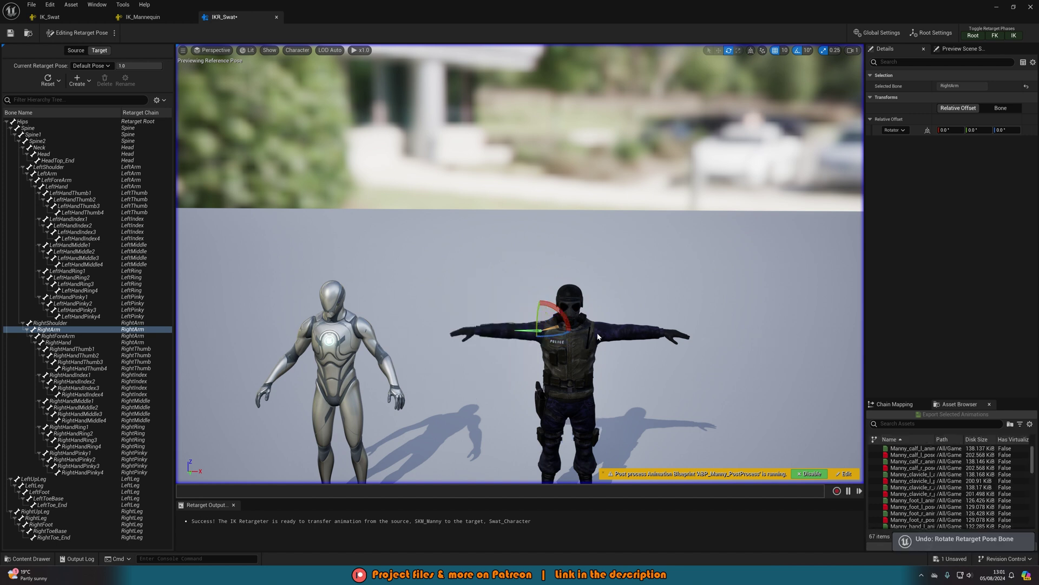
- Lower both of the target's arms by rotating the RightArm and LeftArm bones about 40° each around X
key("f")
mouse_move(557, 209)
left_mouse_down()
mouse_move(539, 255)
mouse_move(546, 193)
left_mouse_up()
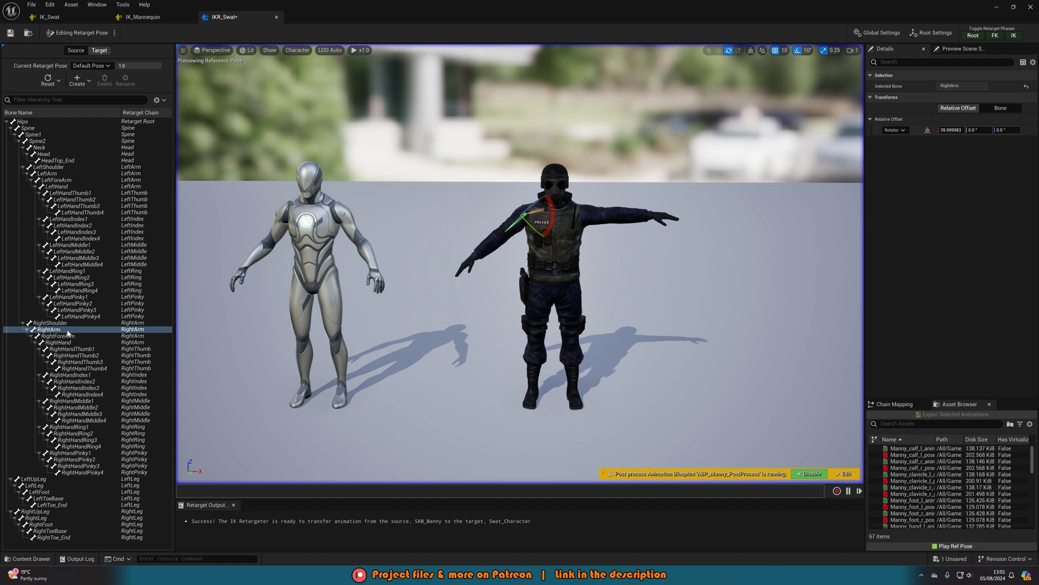
left_click(54, 174)
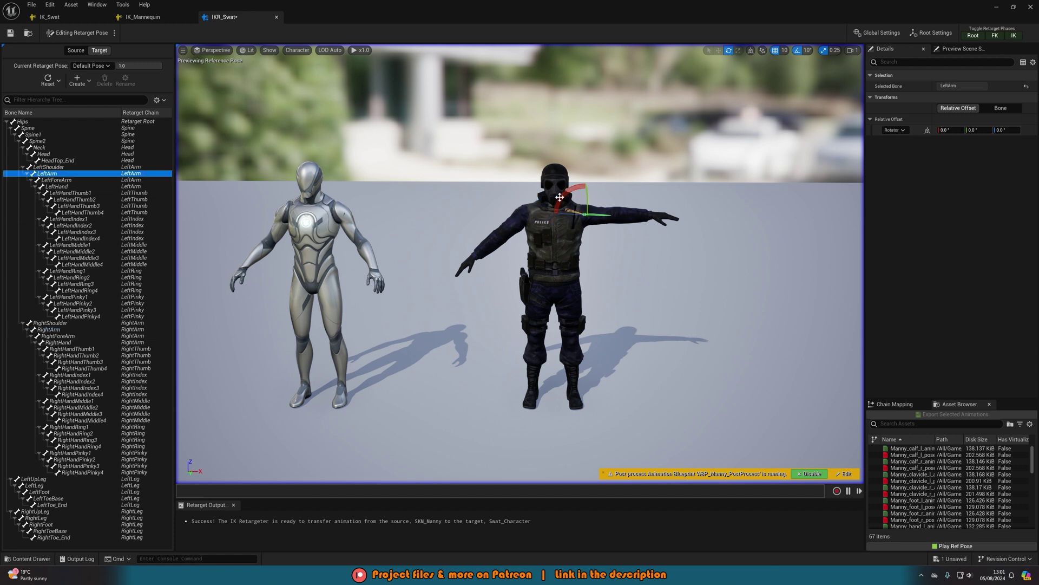
left_click_drag(560, 197, 555, 254)
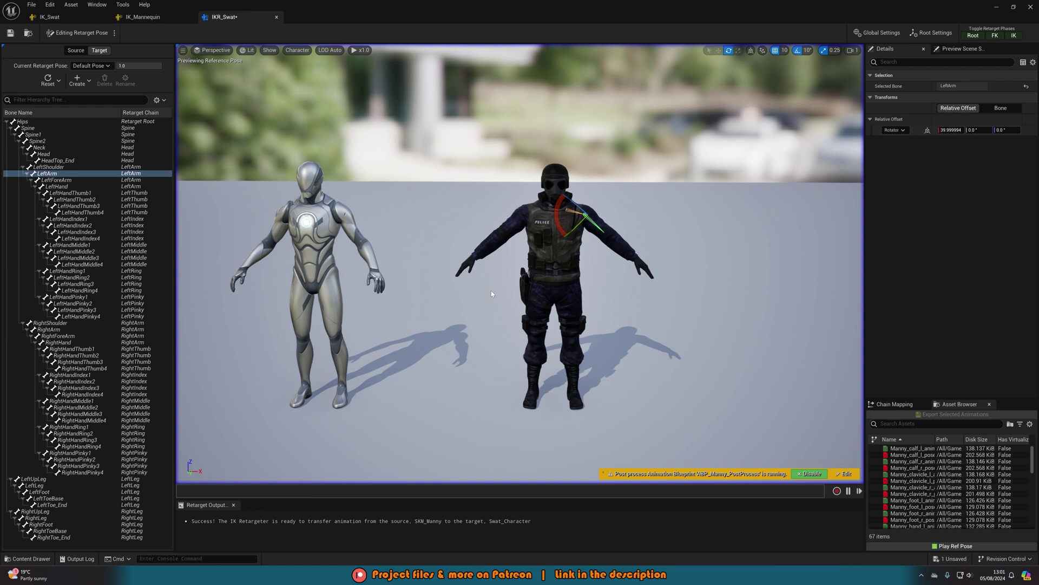
- Bend the target's right elbow forward by rotating the RightForeArm bone 20° around Z
left_click(65, 336)
right_click_drag(475, 315, 655, 398)
right_click_drag(450, 297, 435, 236)
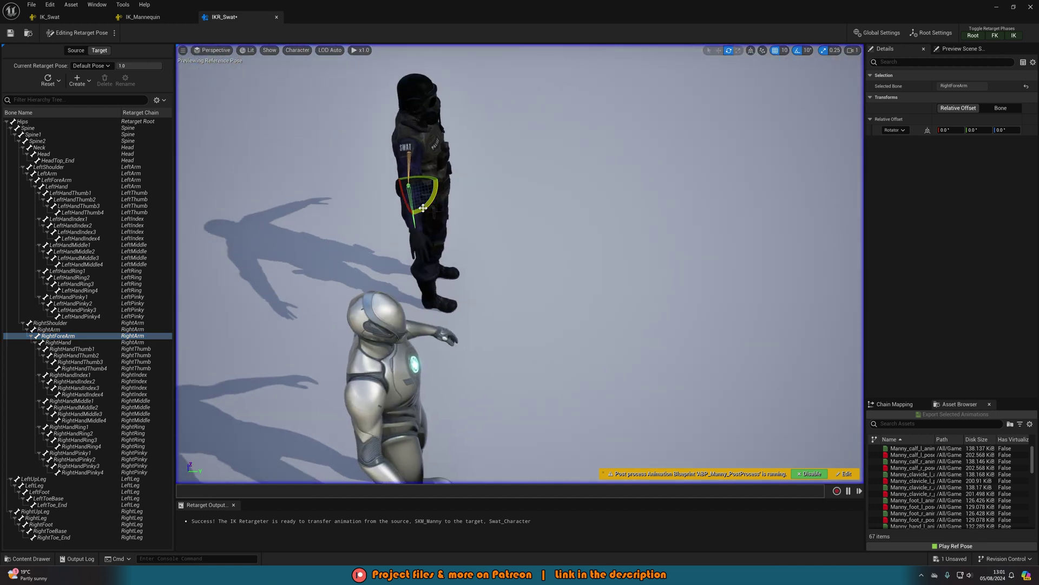
left_click_drag(423, 208, 439, 186)
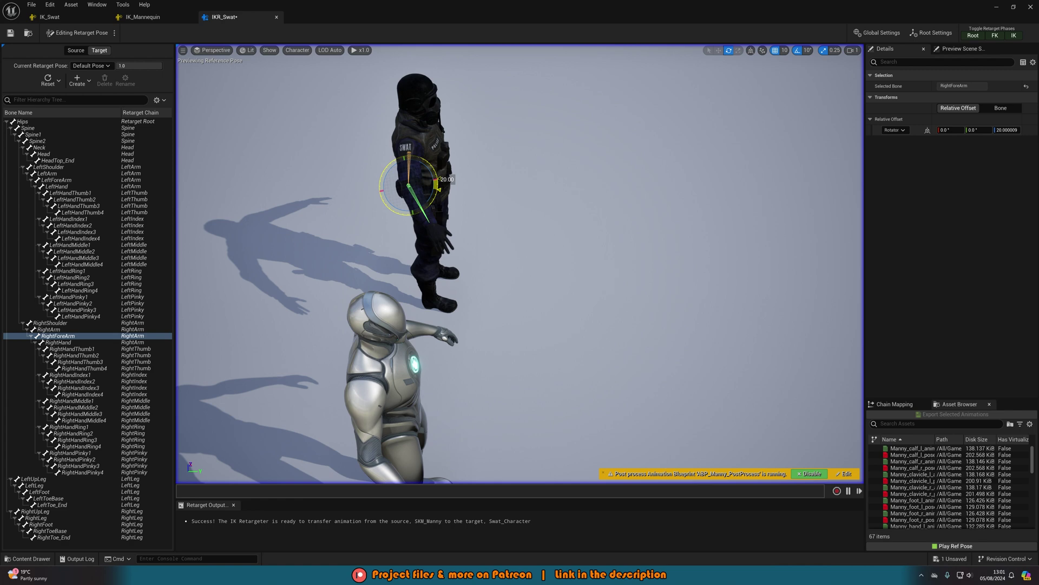
mouse_move(502, 233)
right_mouse_down()
mouse_move(512, 276)
mouse_move(508, 244)
right_mouse_up()
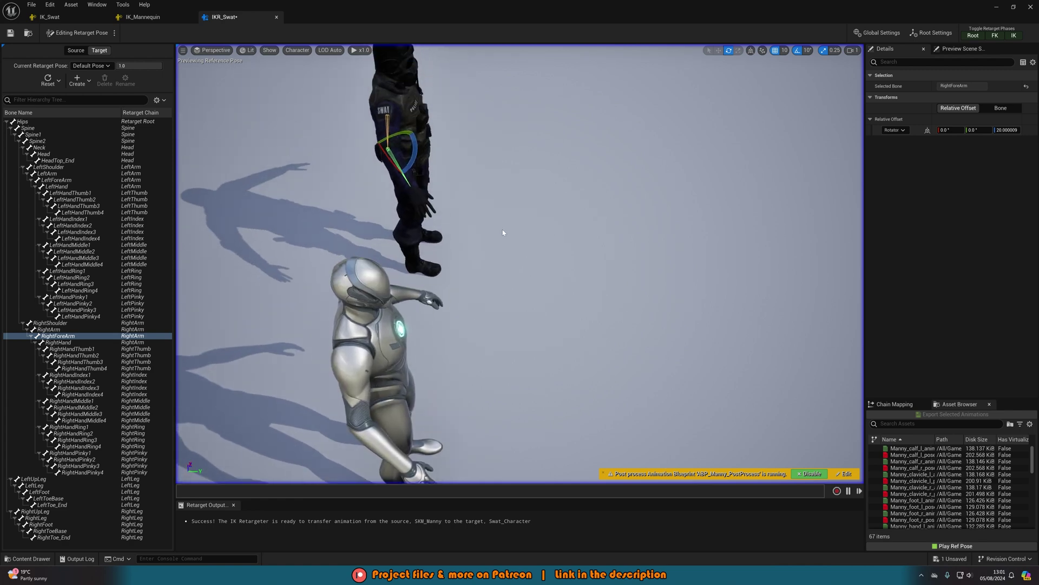
- Bend the target's left elbow forward to match by rotating the LeftForeArm bone about -20° around Z
left_click(48, 174)
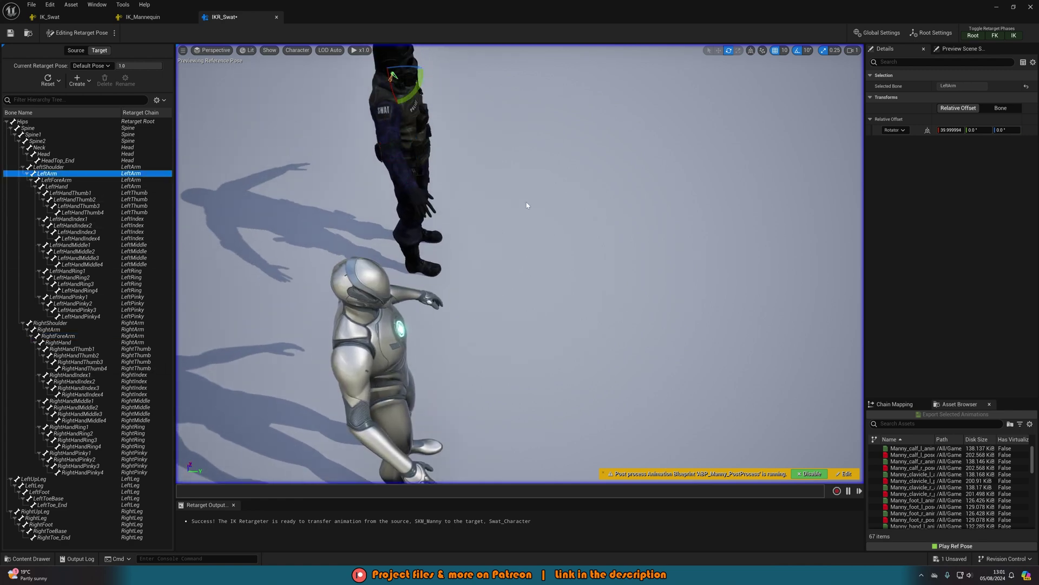
right_click_drag(528, 204, 493, 237)
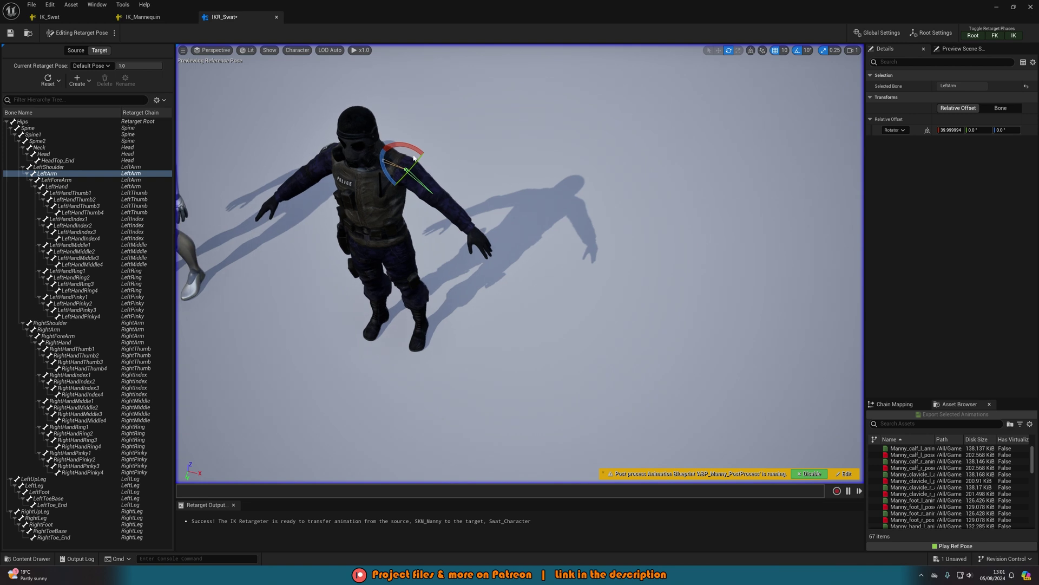
left_click(386, 170)
left_click(57, 179)
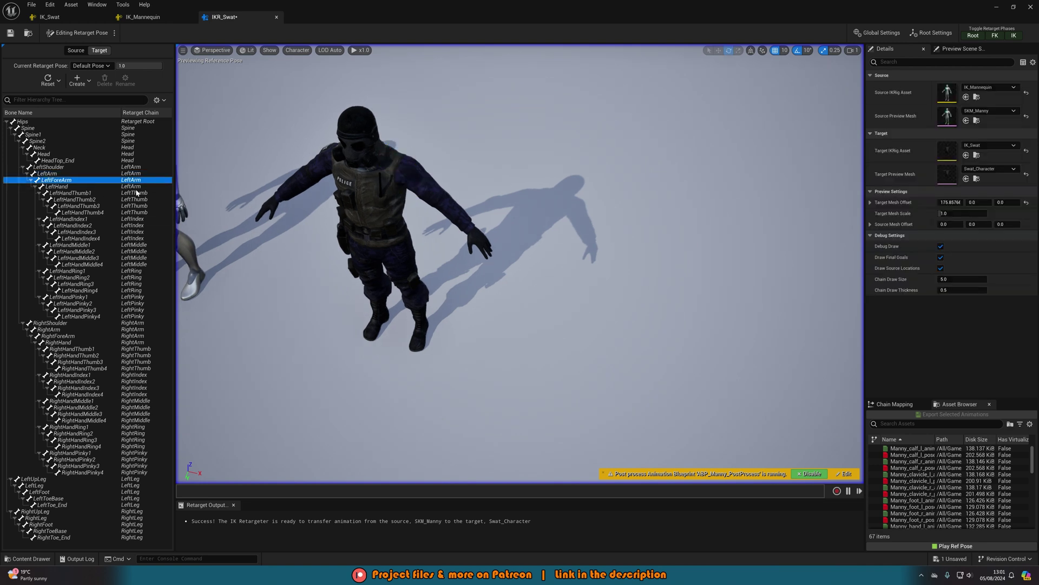
left_click_drag(457, 200, 453, 215)
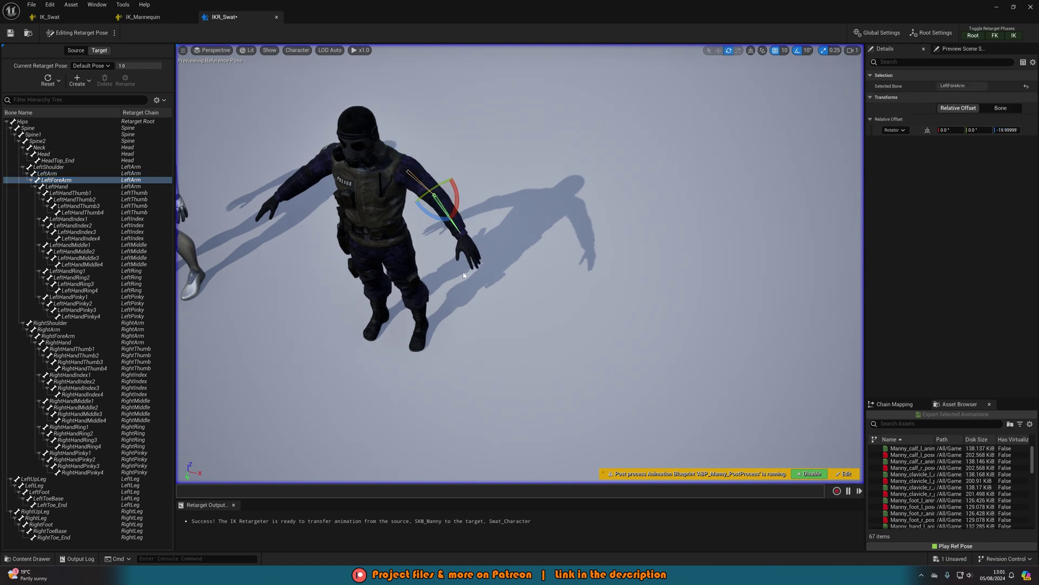
- Twist the target's LeftForeArm bone 10° around Y, comparing both characters from above
right_click_drag(464, 276, 628, 327)
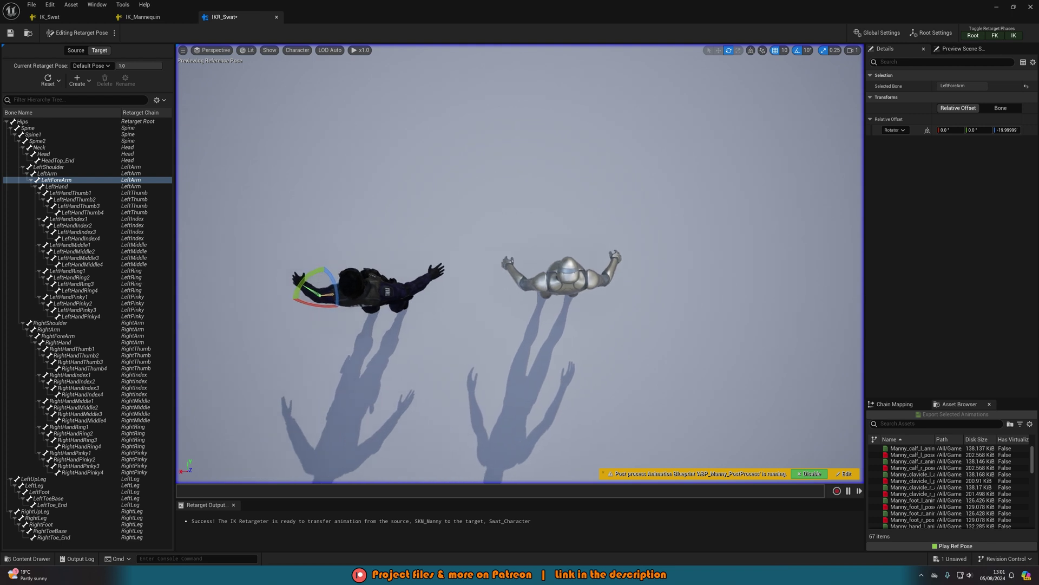
key("a")
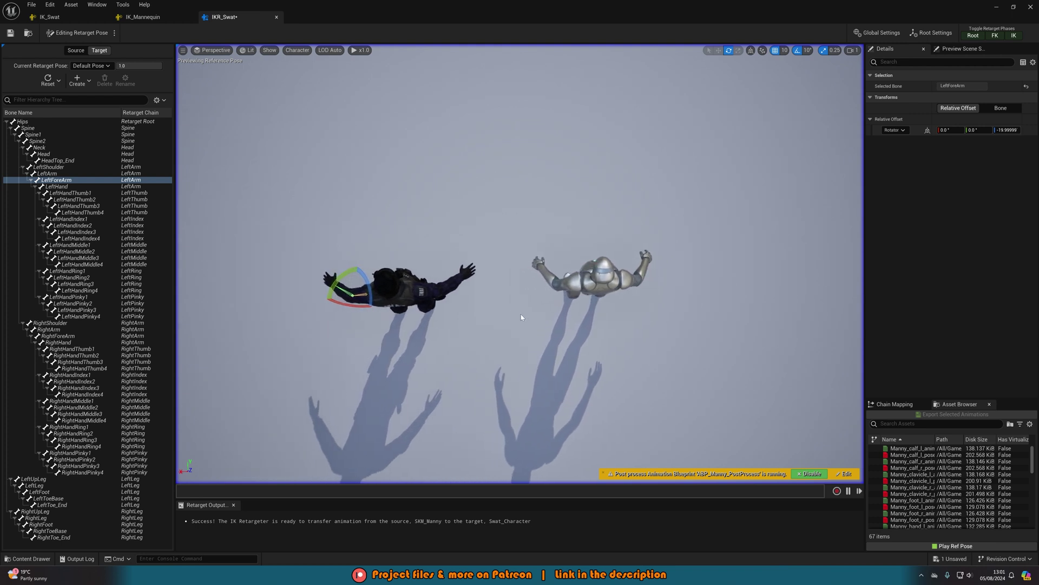
left_click(56, 186)
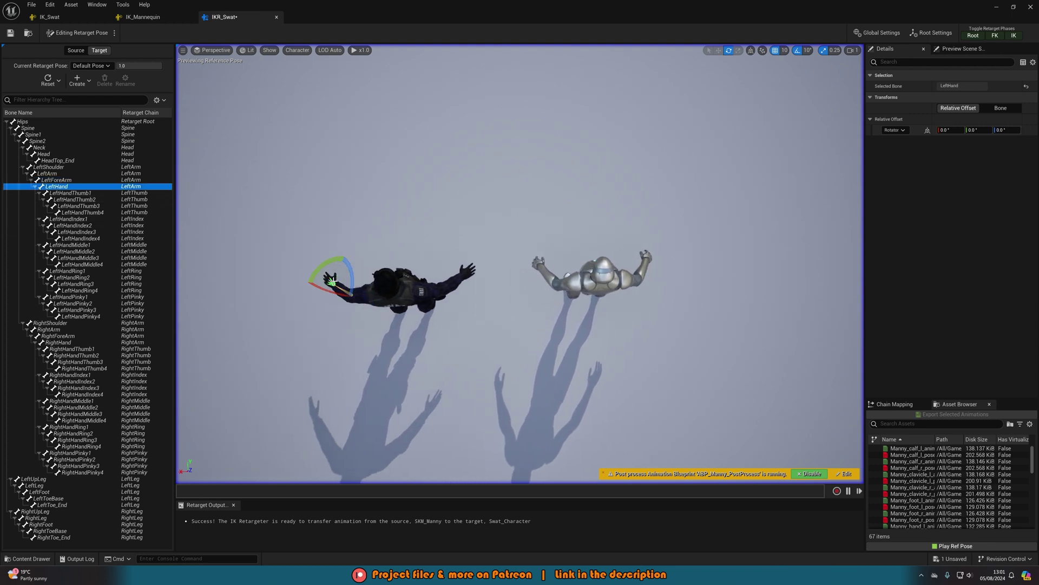
left_click(70, 180)
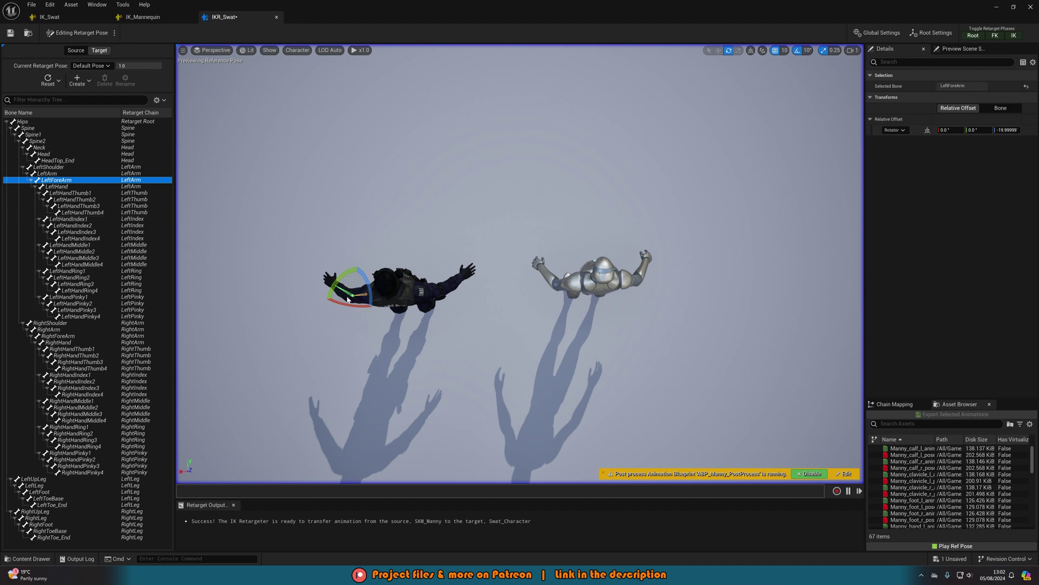
left_click_drag(333, 280, 333, 279)
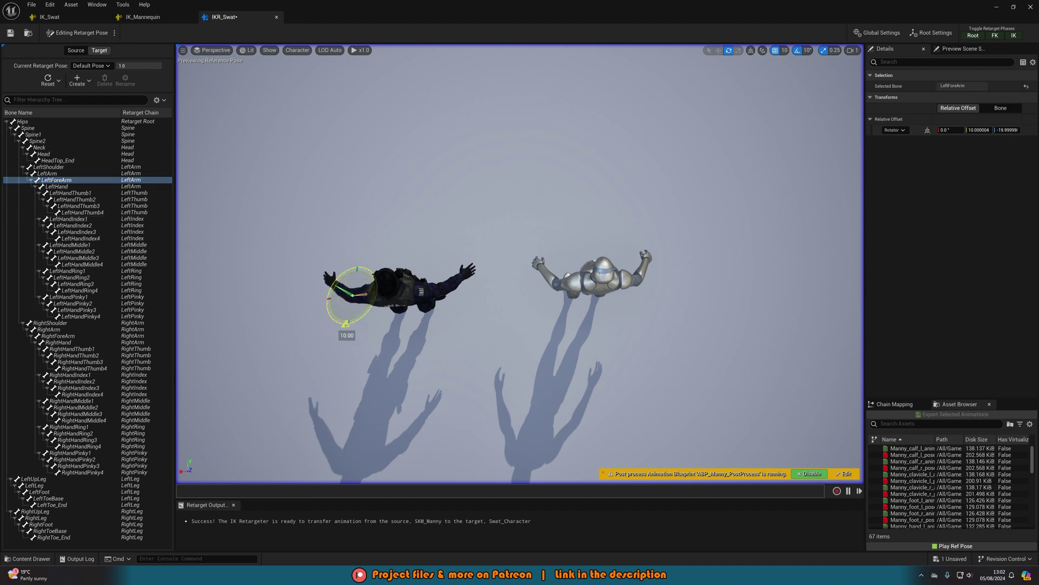
- Twist the target's RightForeArm bone -10° around Y to mirror the left forearm
left_click(60, 329)
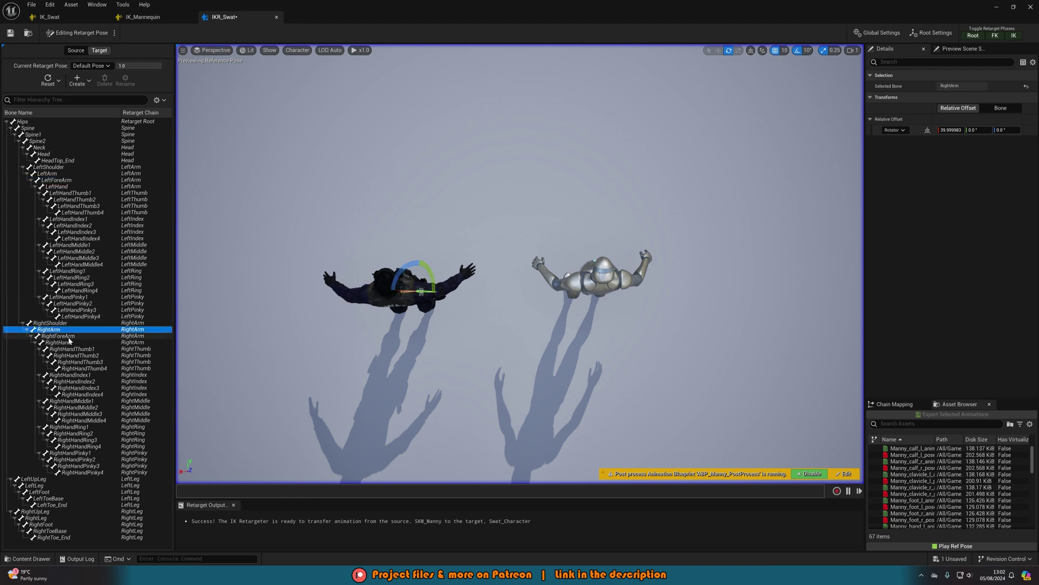
left_click(69, 338)
left_click_drag(439, 276, 426, 265)
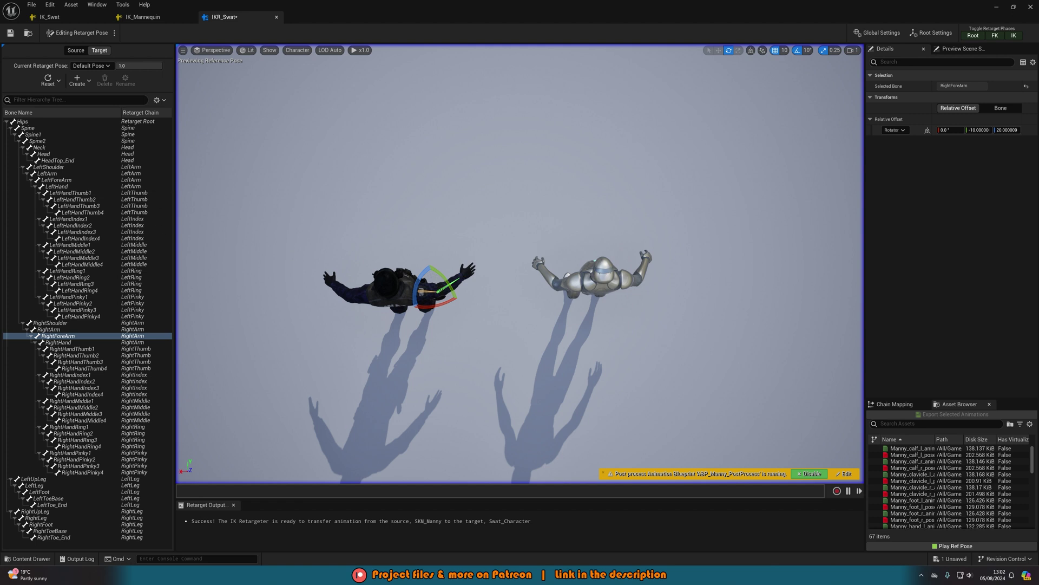
right_click_drag(363, 247, 355, 249)
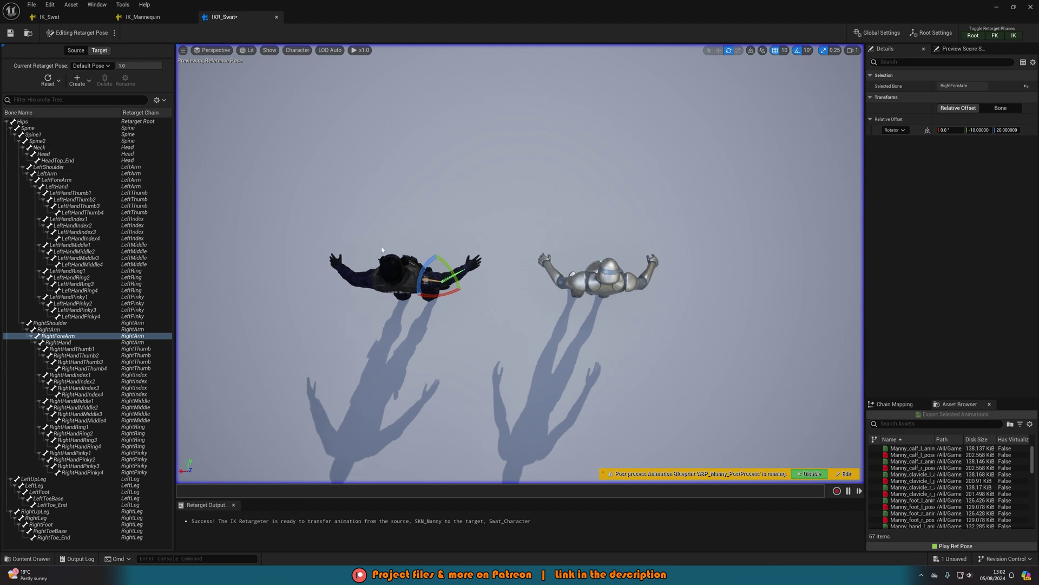
left_click(798, 51)
left_click(807, 51)
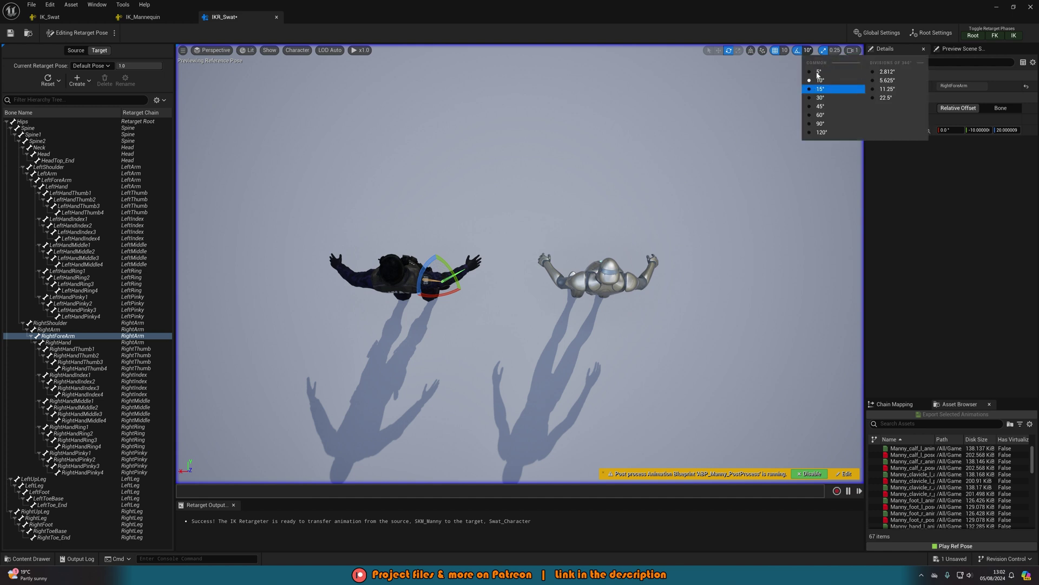
- Compare both poses from the front and switch the retargeter from editing the retarget pose to running the retarget
right_click_drag(720, 163, 400, 103)
mouse_move(657, 215)
right_mouse_down()
mouse_move(758, 206)
mouse_move(650, 152)
mouse_move(659, 213)
right_mouse_up()
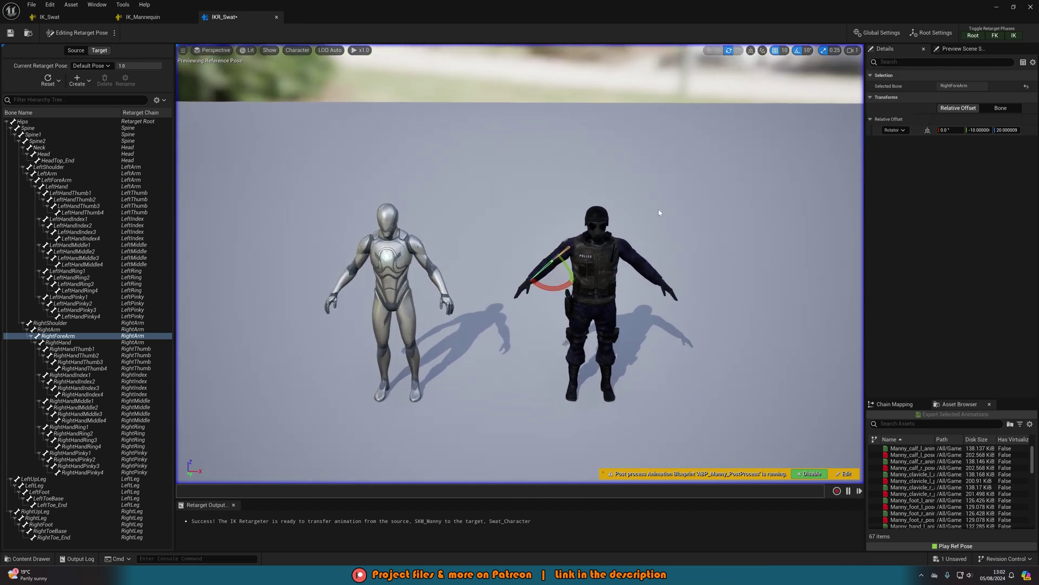
left_click(115, 34)
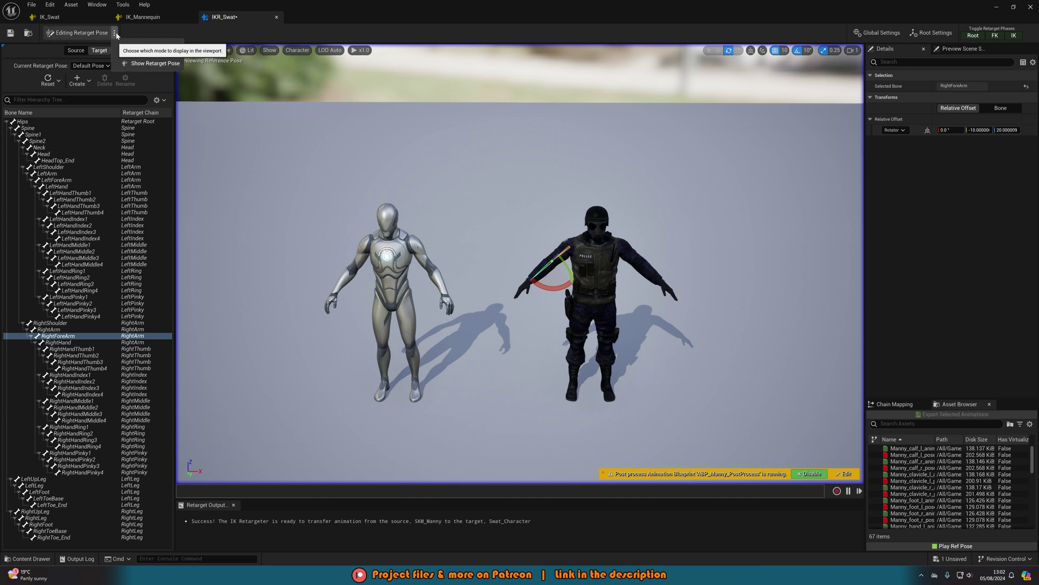
left_click(138, 49)
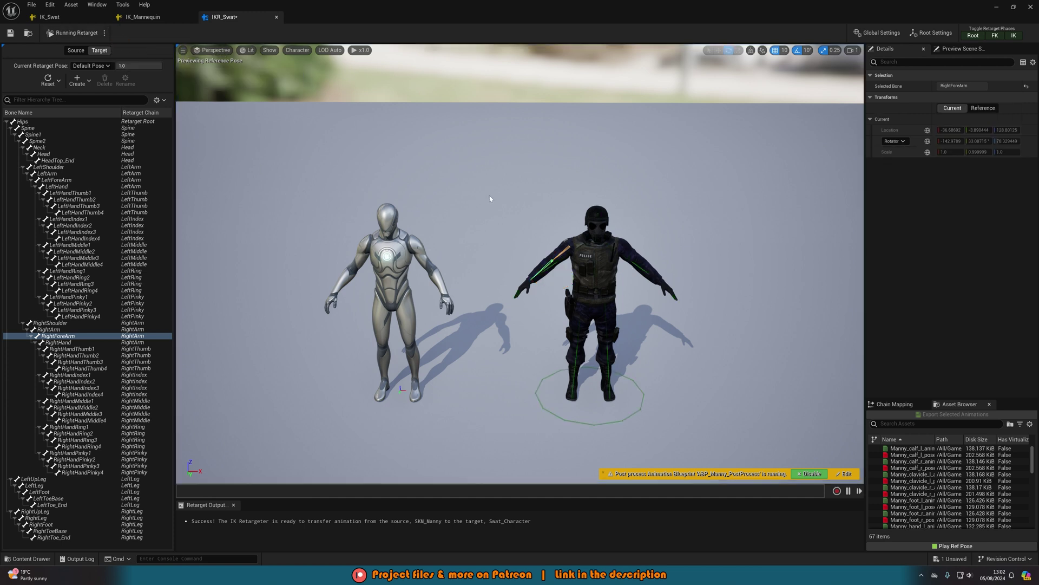
right_click_drag(490, 199, 490, 194)
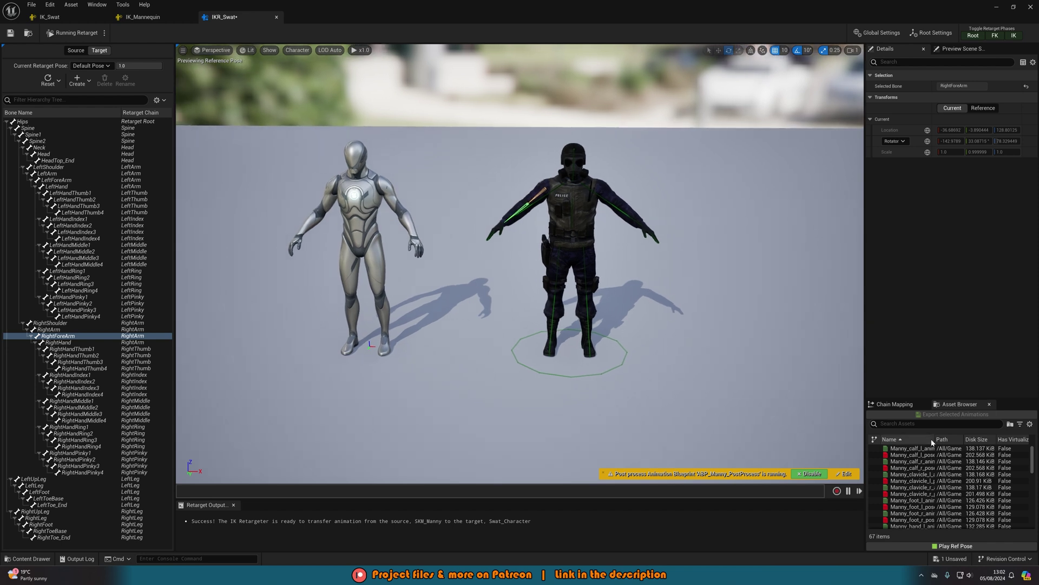
- Check in the chain mapping that every target chain is assigned its matching source chain, from Spine to RightLeg
scroll(910, 465, "down", 5)
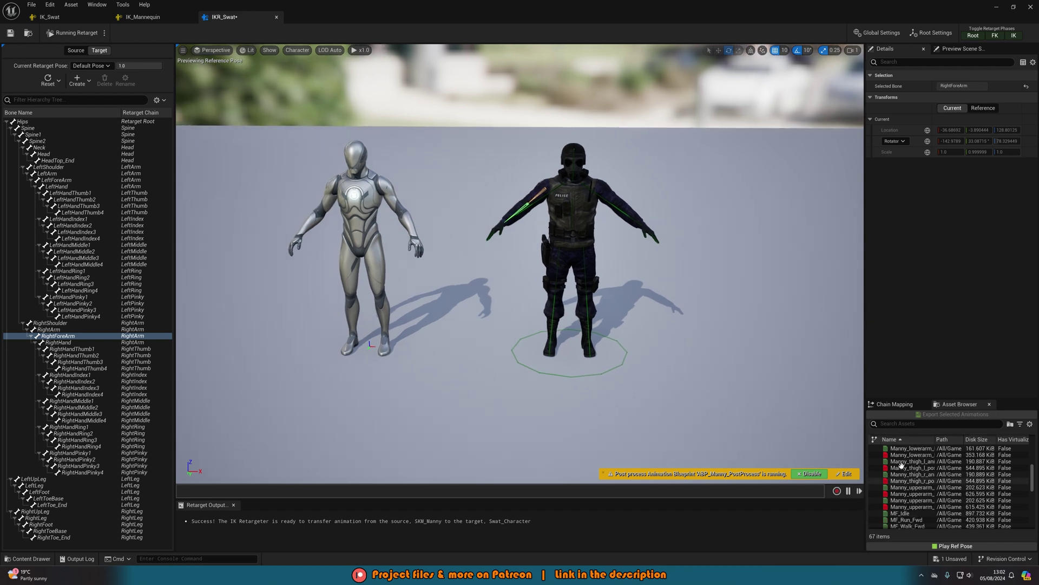
left_click(895, 405)
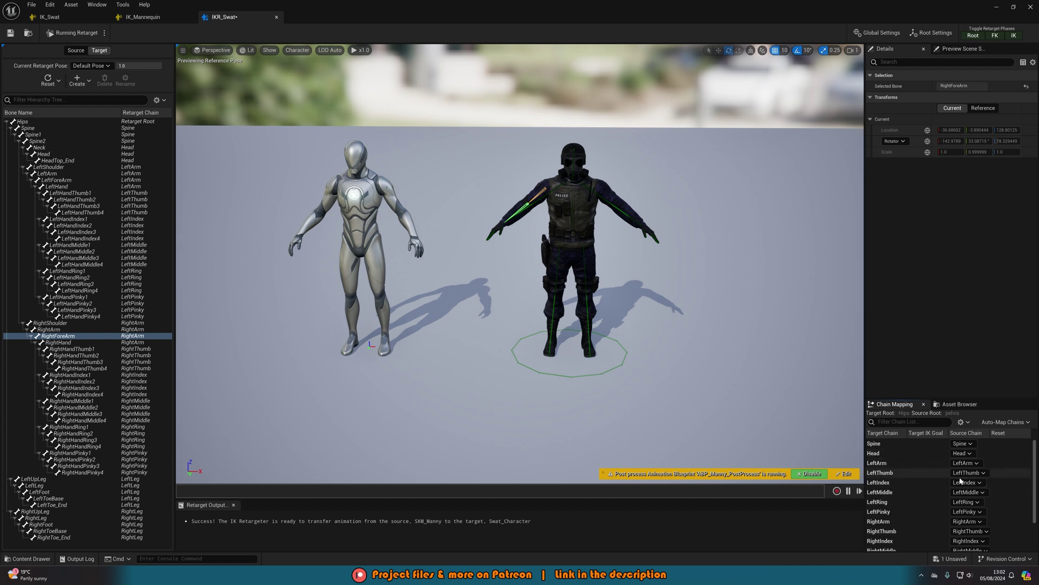
scroll(925, 478, "down", 2)
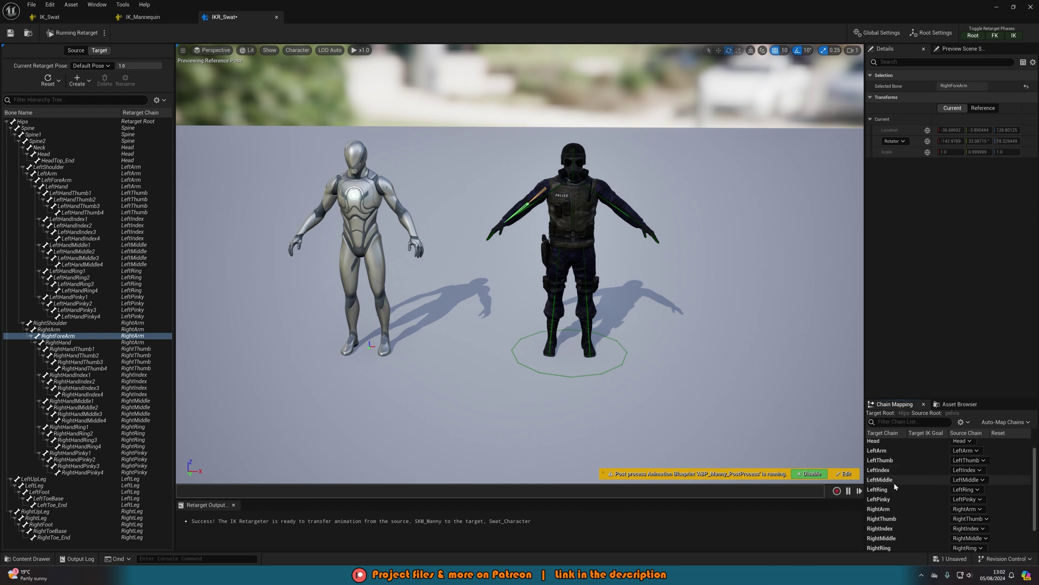
scroll(894, 487, "down", 2)
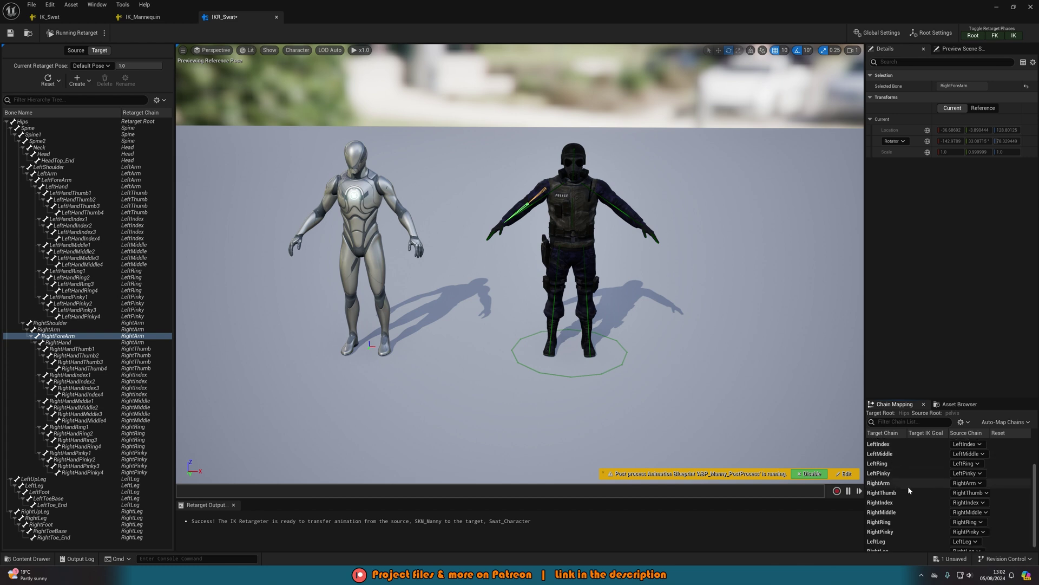
scroll(907, 487, "down", 1)
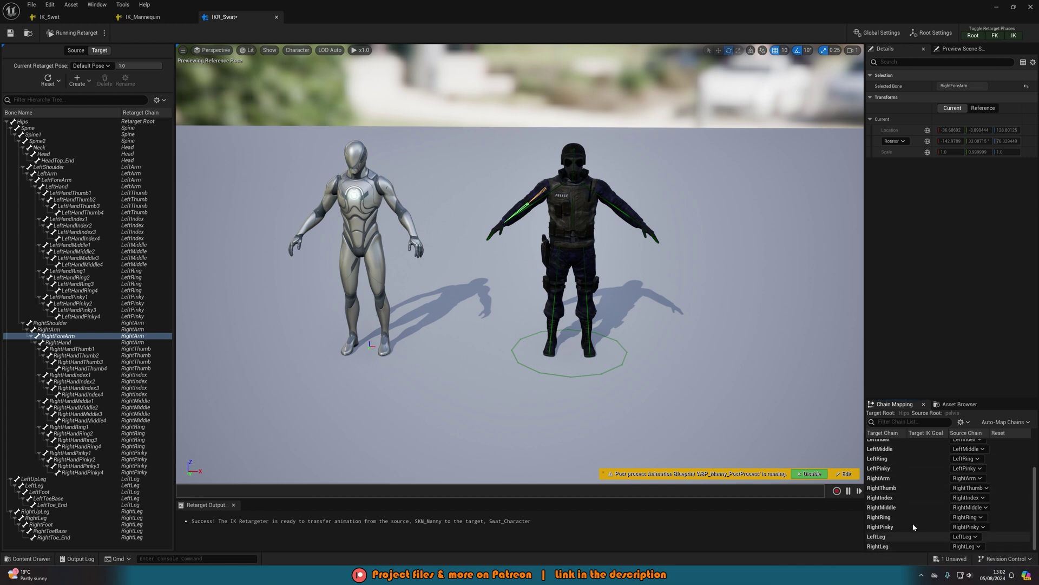
scroll(913, 522, "up", 5)
- Preview the MF_Run_Fwd animation on both characters and inspect the retargeted run from the side and front
left_click(958, 404)
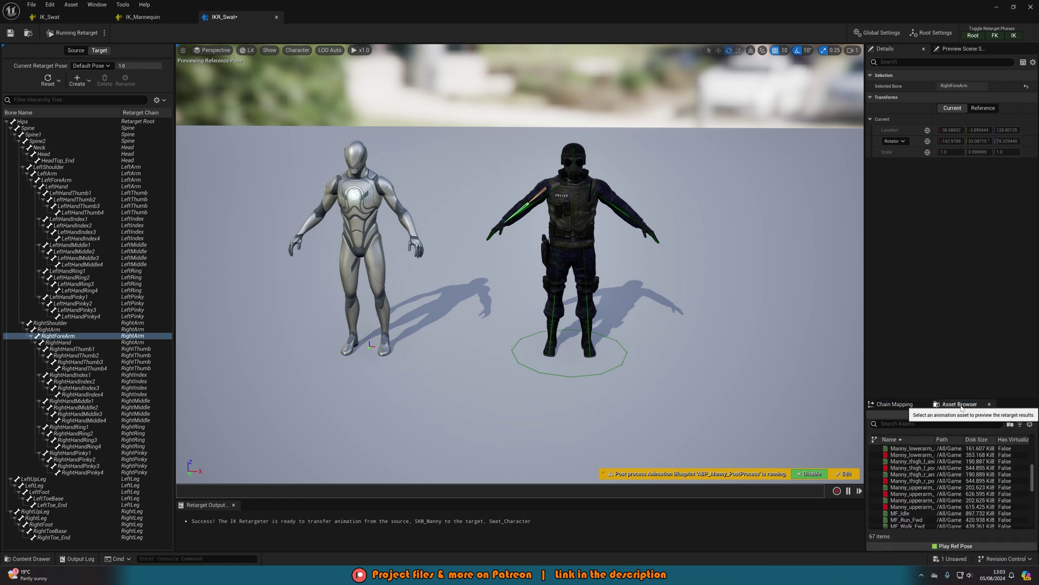
scroll(902, 496, "up", 1)
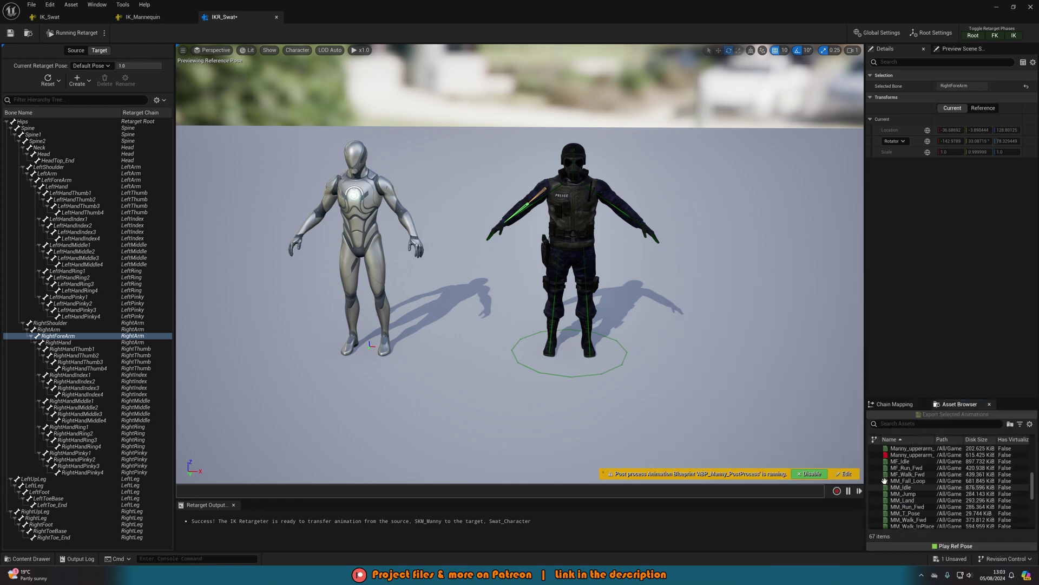
double_click(908, 468)
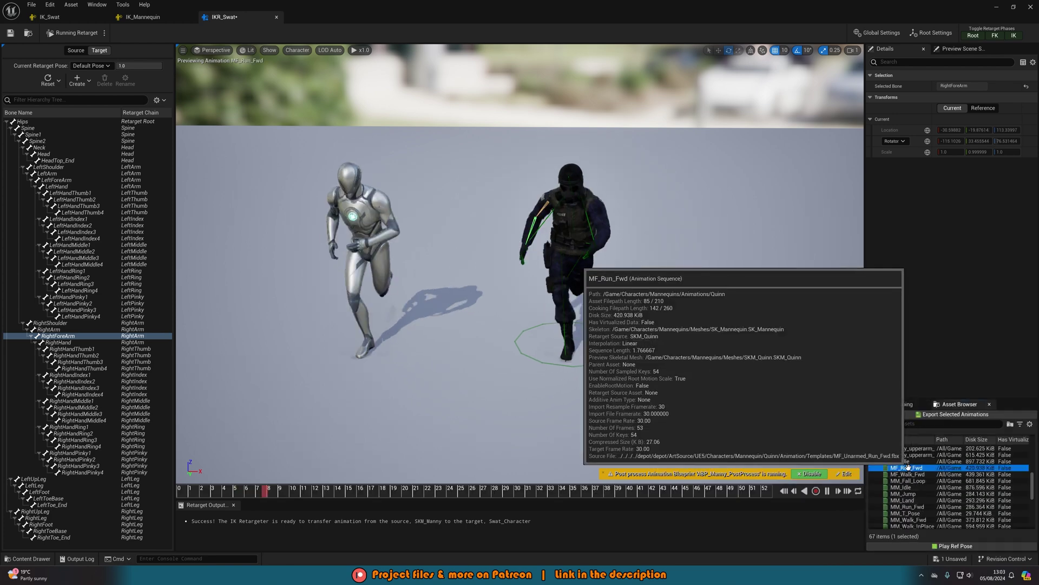
right_click_drag(615, 393, 752, 420)
key("a")
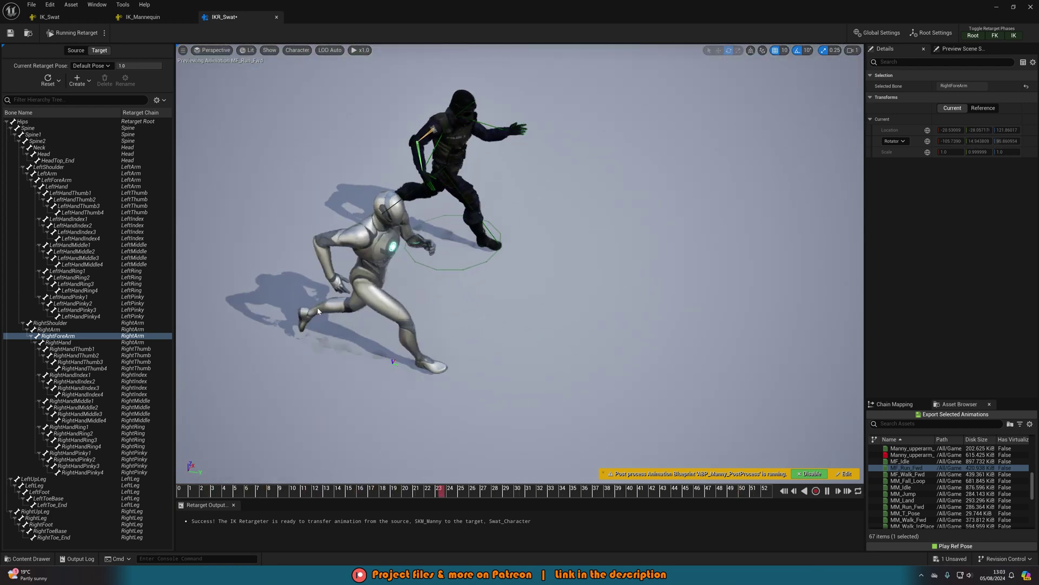
key("d")
right_click_drag(616, 393, 509, 337)
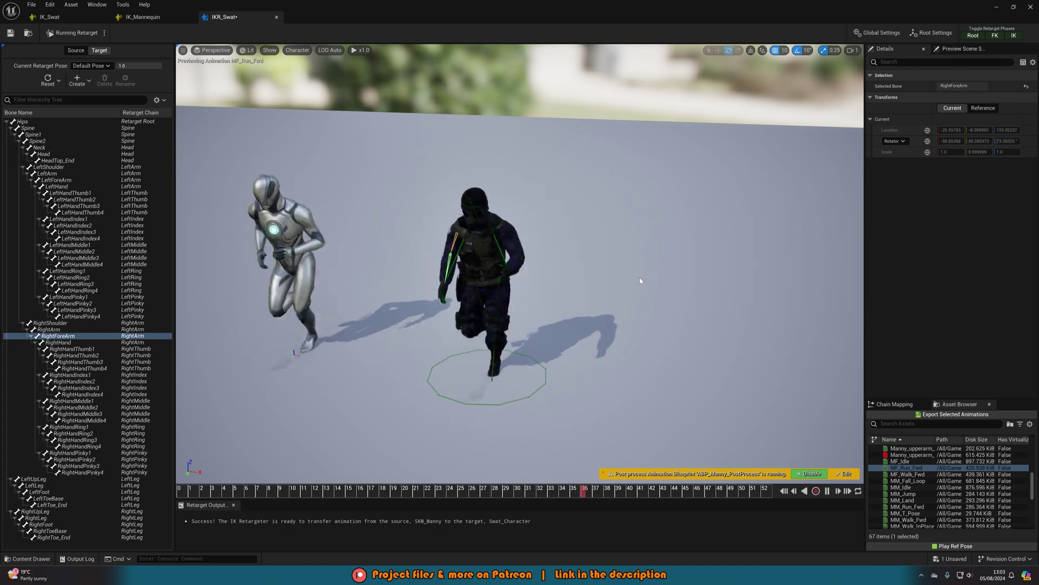
- Review the IK_Swat and IK_Mannequin rigs, and view the retargeted run in IKR_Swat from the front
left_click(74, 19)
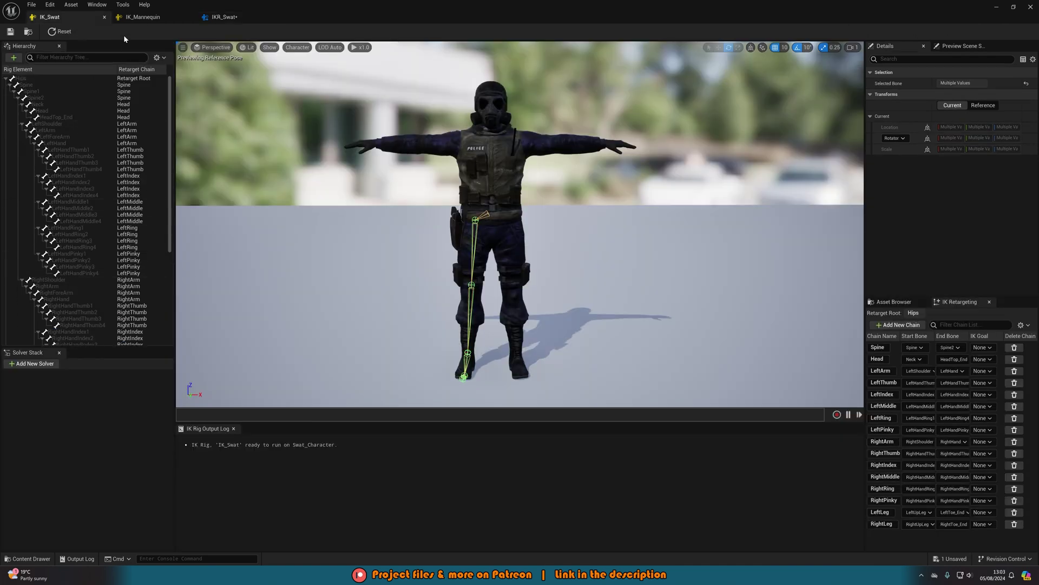
left_click(162, 18)
left_click(224, 17)
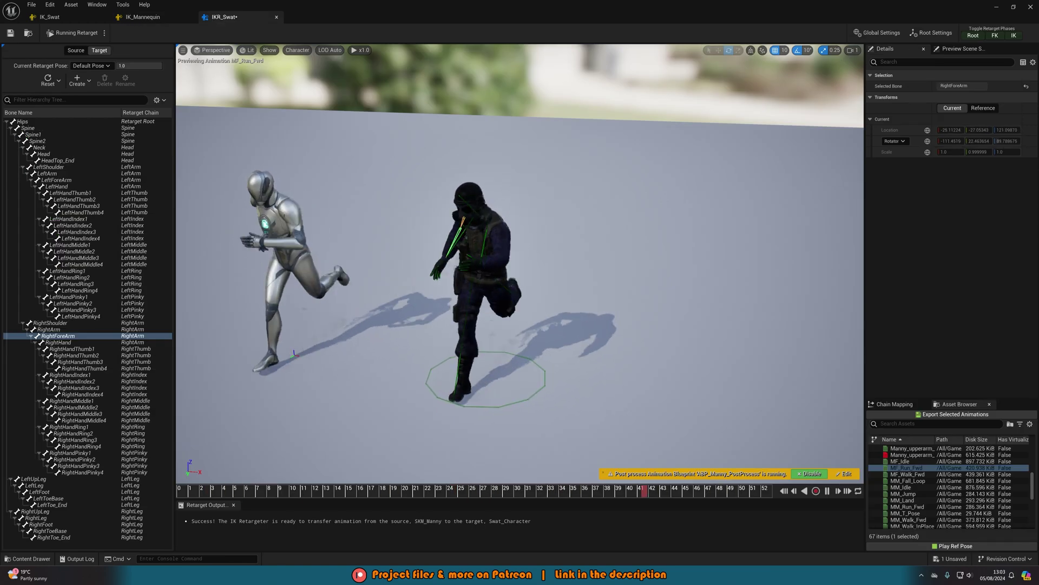
key("a")
right_click_drag(531, 262, 587, 267)
left_click_drag(460, 260, 530, 262)
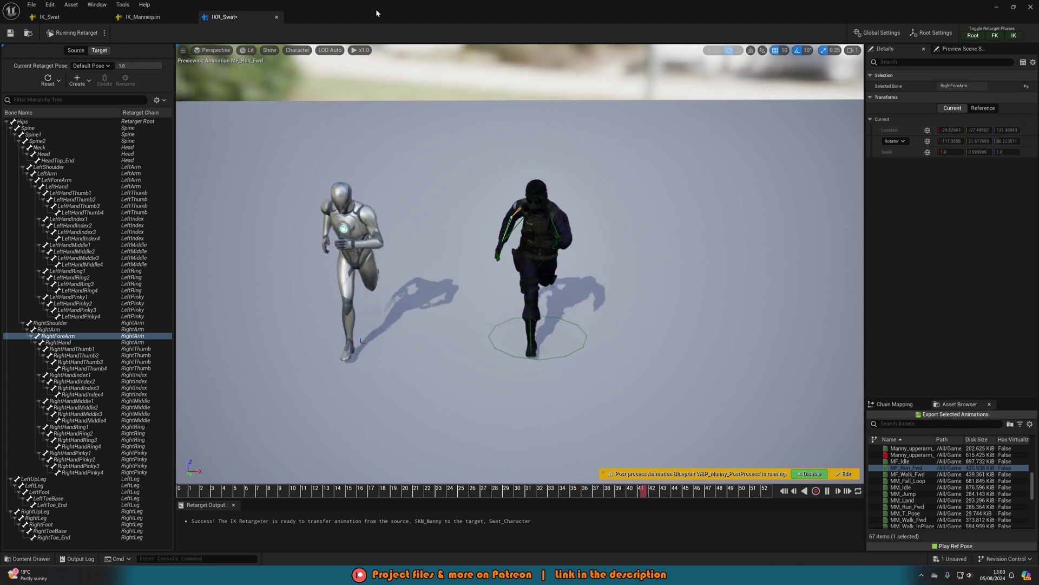
- Create an Animation Blueprint named AnimBP_Swat in the SWAT folder, based on Swat_Character_Skeleton
key("ctrl+space")
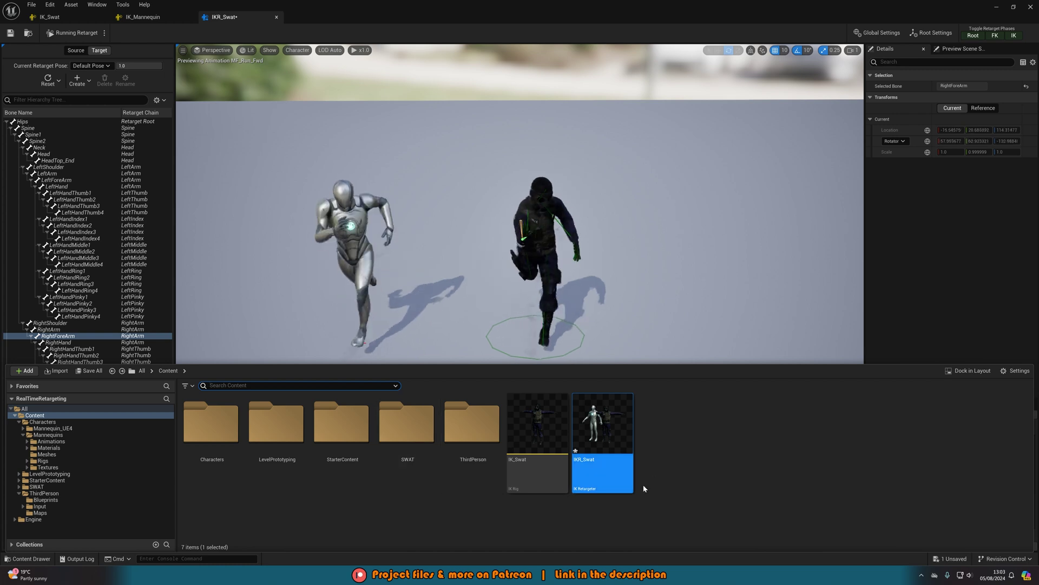
double_click(407, 427)
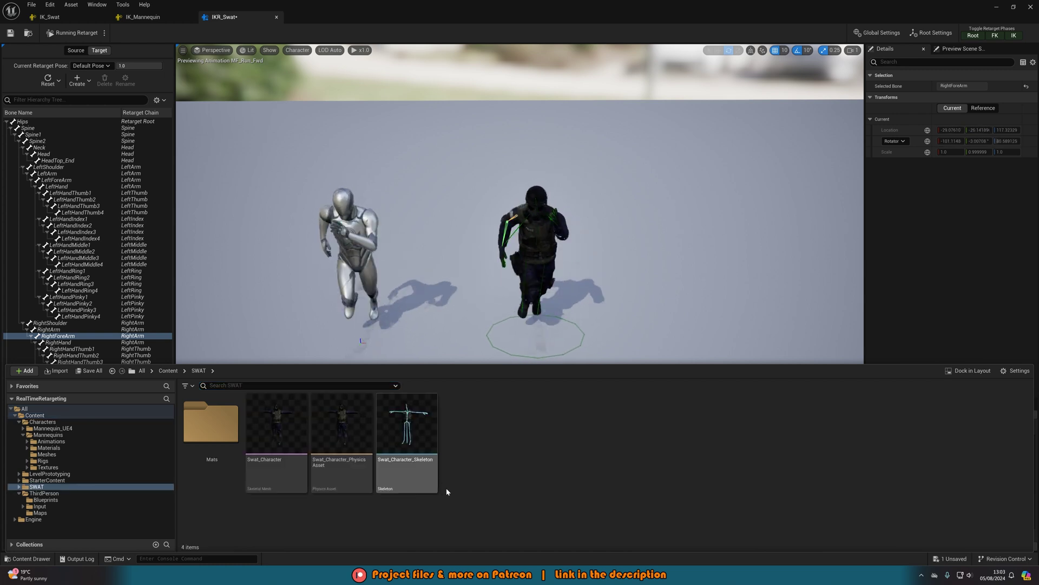
right_click(485, 459)
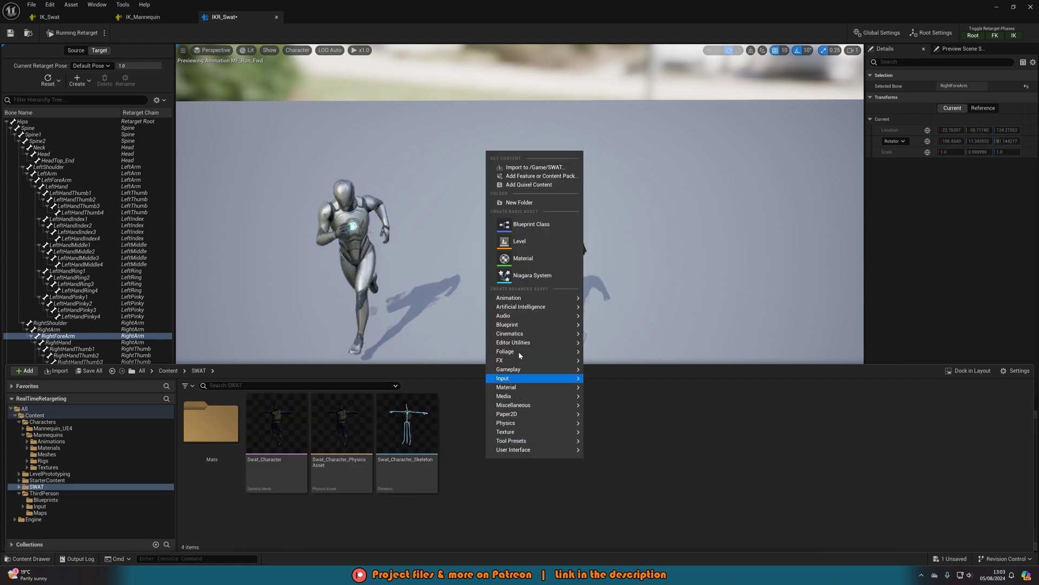
mouse_move(535, 299)
left_click(631, 322)
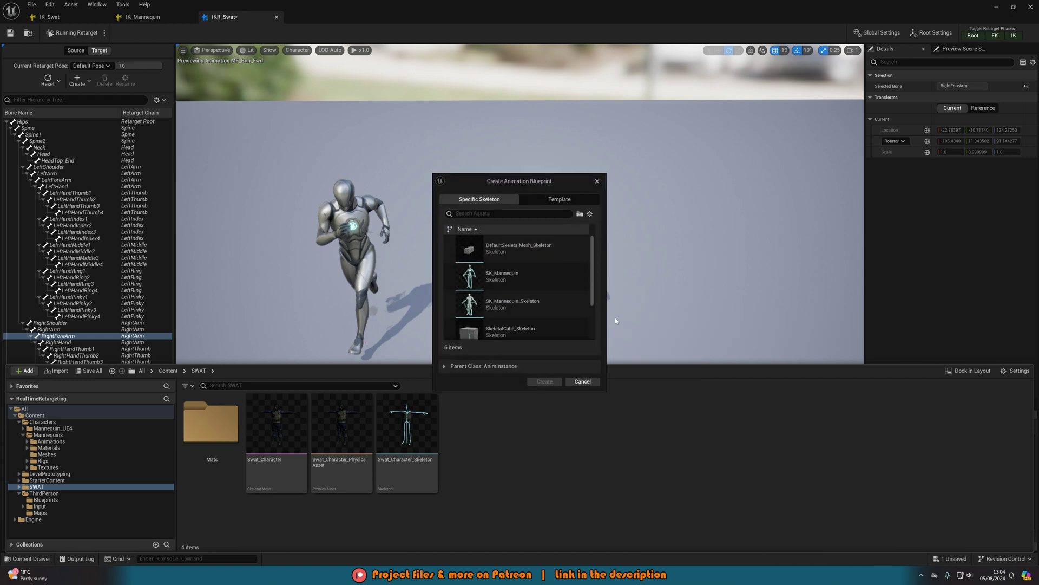
scroll(523, 334, "down", 3)
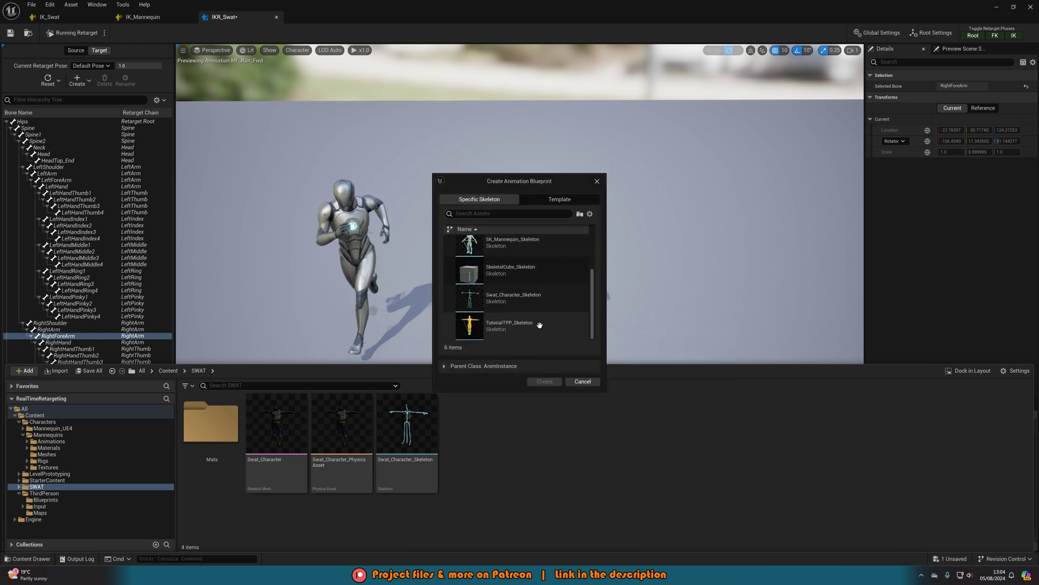
left_click(513, 297)
left_click(550, 380)
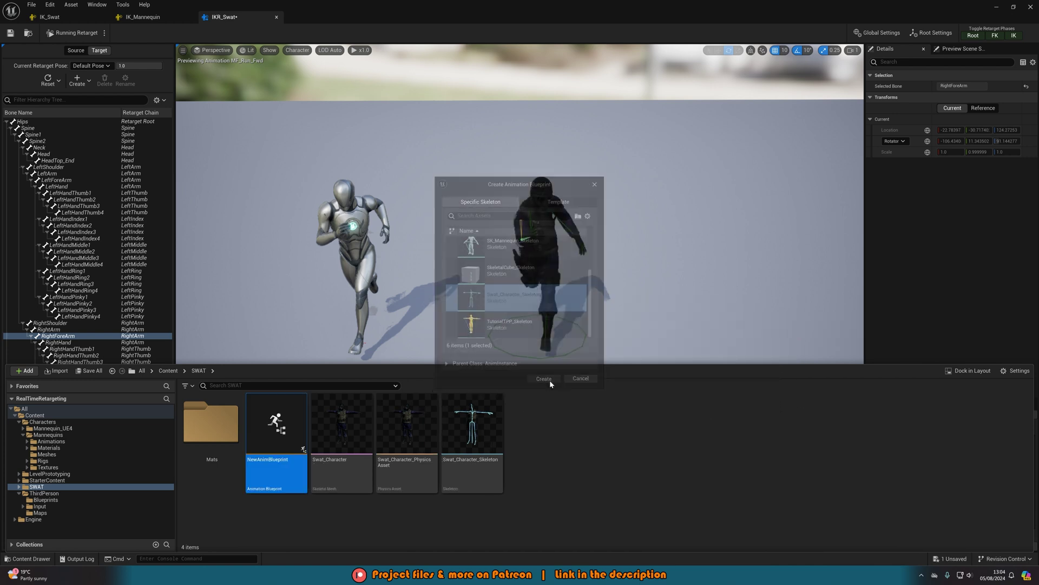
type("AnimBP_Swat")
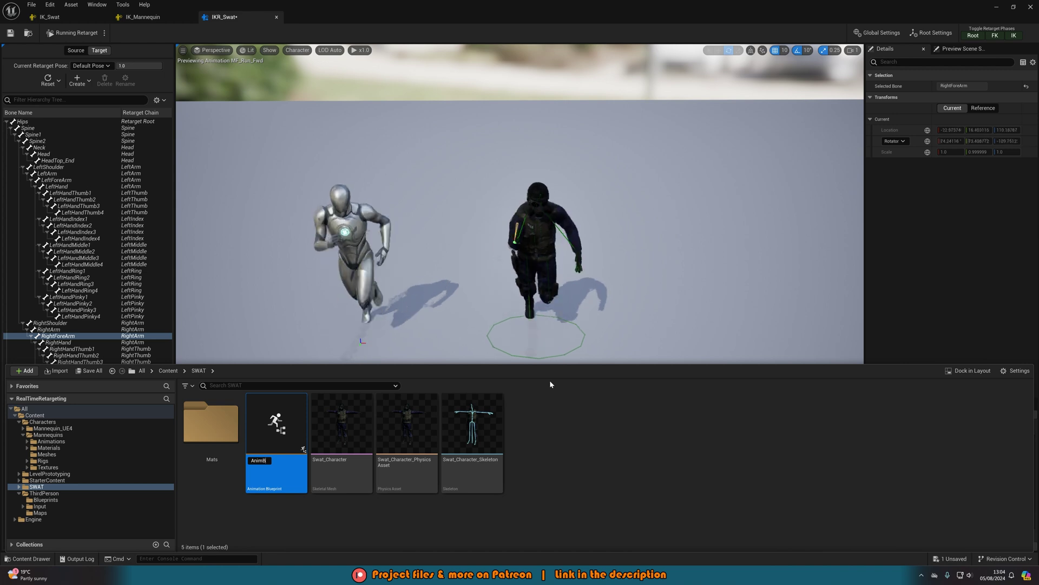
key("Return")
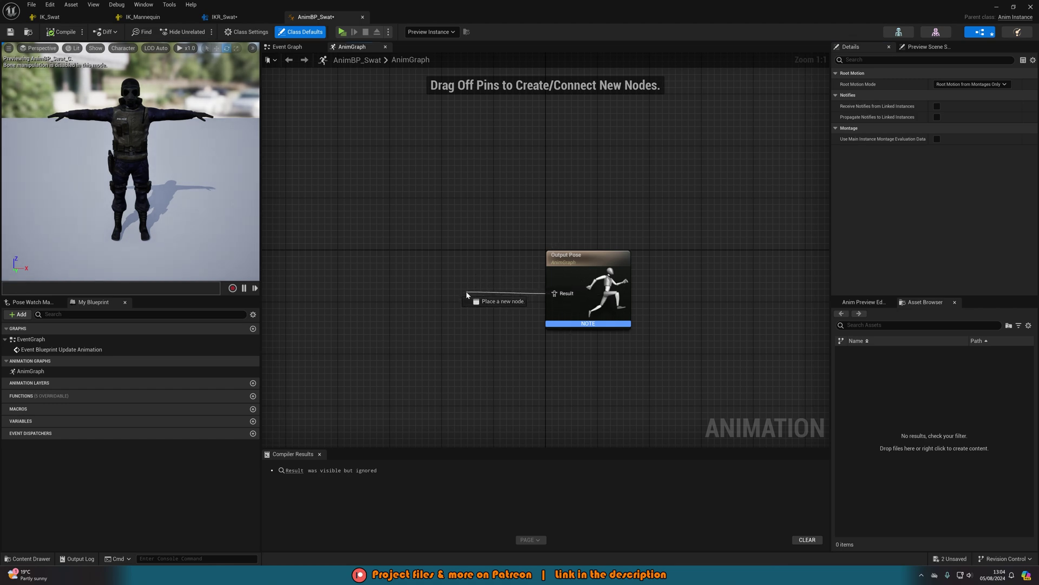
- Add a Retarget Pose From Mesh node to AnimBP_Swat's AnimGraph and connect it to the Output Pose result
left_click_drag(467, 294, 466, 294)
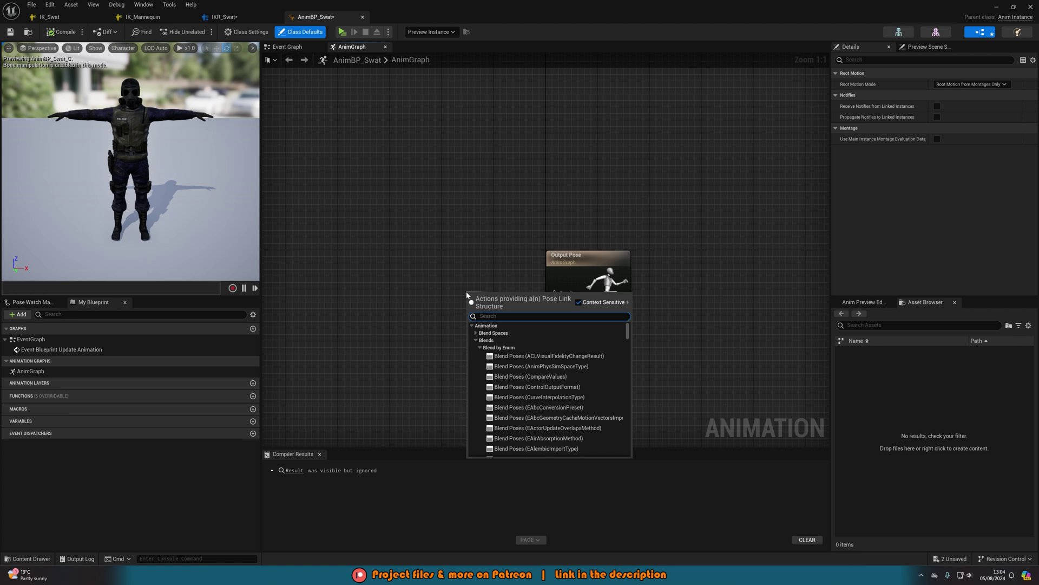
type("retarget")
key("Return")
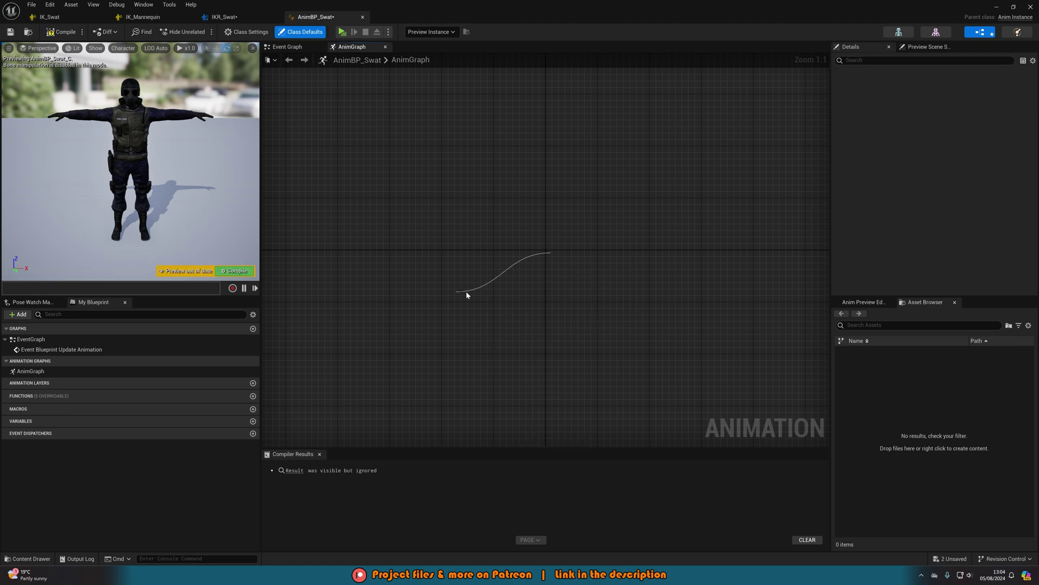
left_click_drag(456, 286, 443, 280)
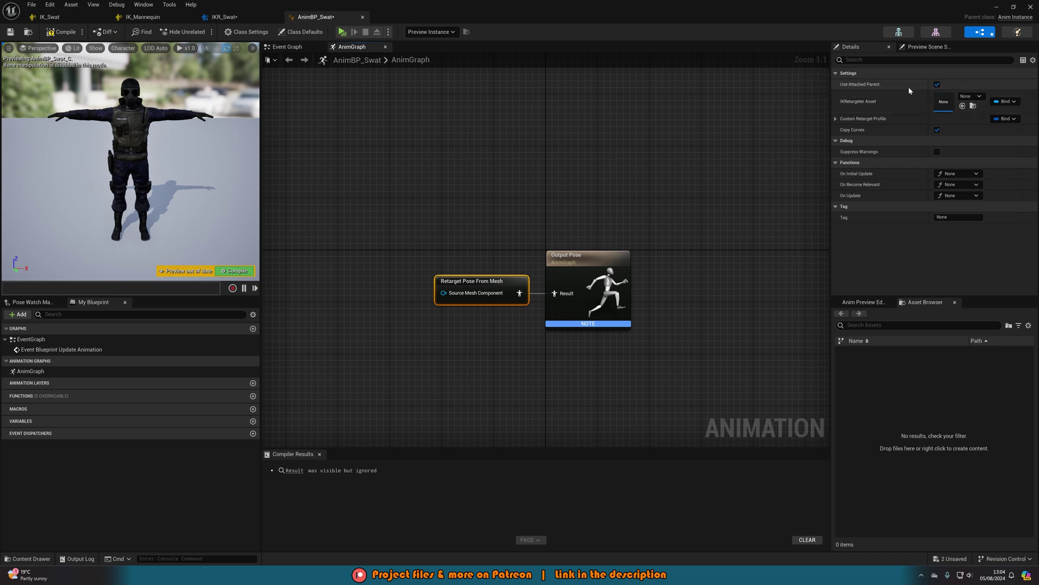
- Assign IKR_Swat as the Retarget Pose From Mesh node's IKRetargeter asset, and compile and save the blueprint
left_click(961, 98)
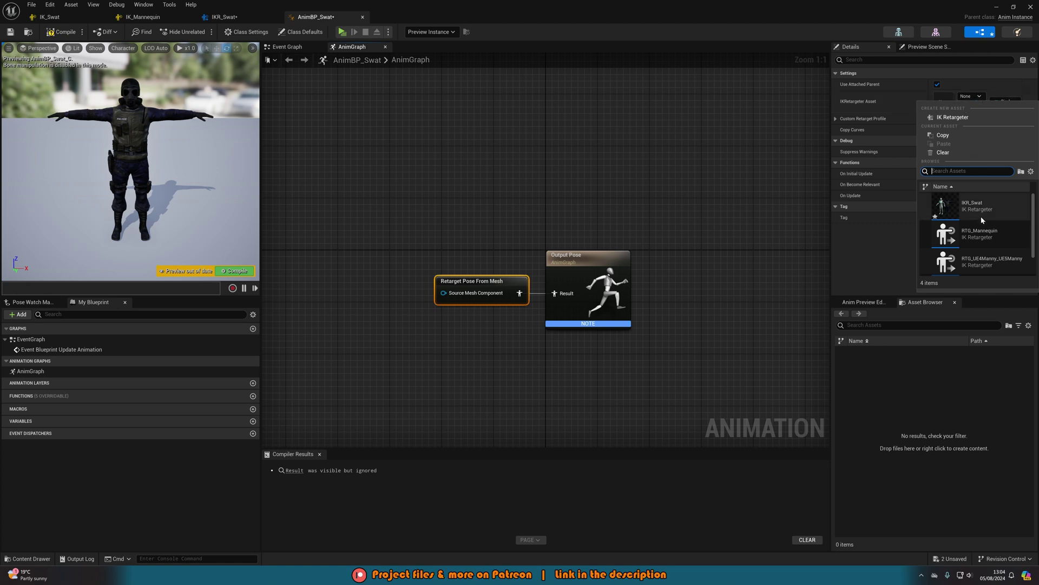
left_click(955, 213)
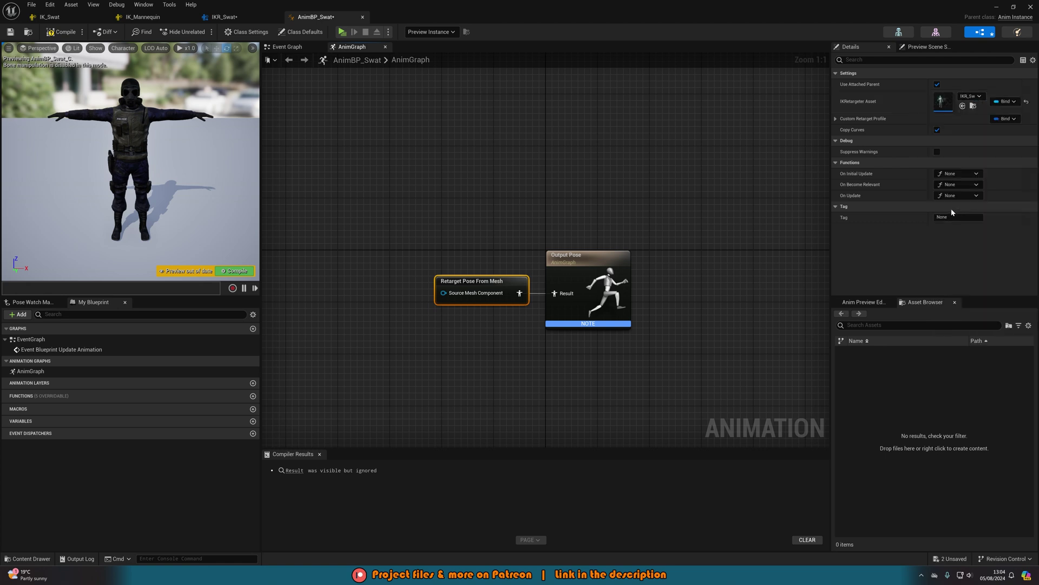
left_click(51, 34)
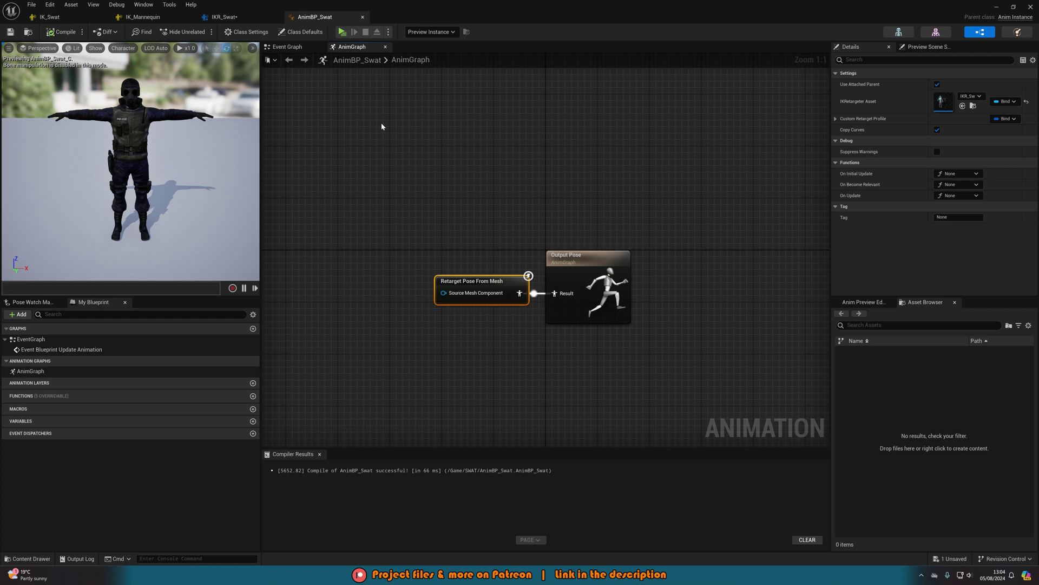
left_click(372, 222)
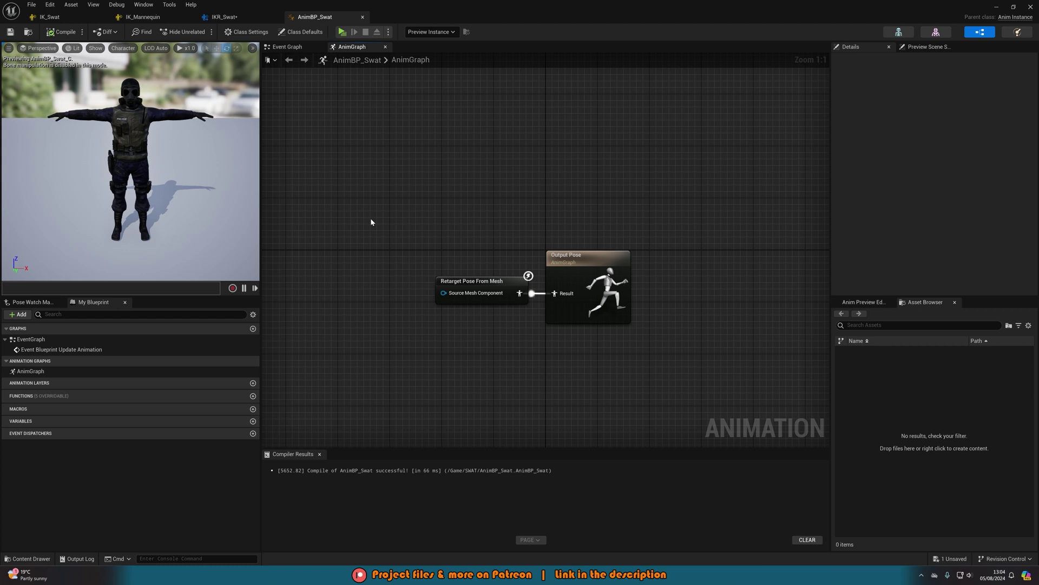
- Open BP_ThirdPersonCharacter from the ThirdPerson Blueprints folder and show its 3D viewport
key("ctrl+space")
left_click(168, 370)
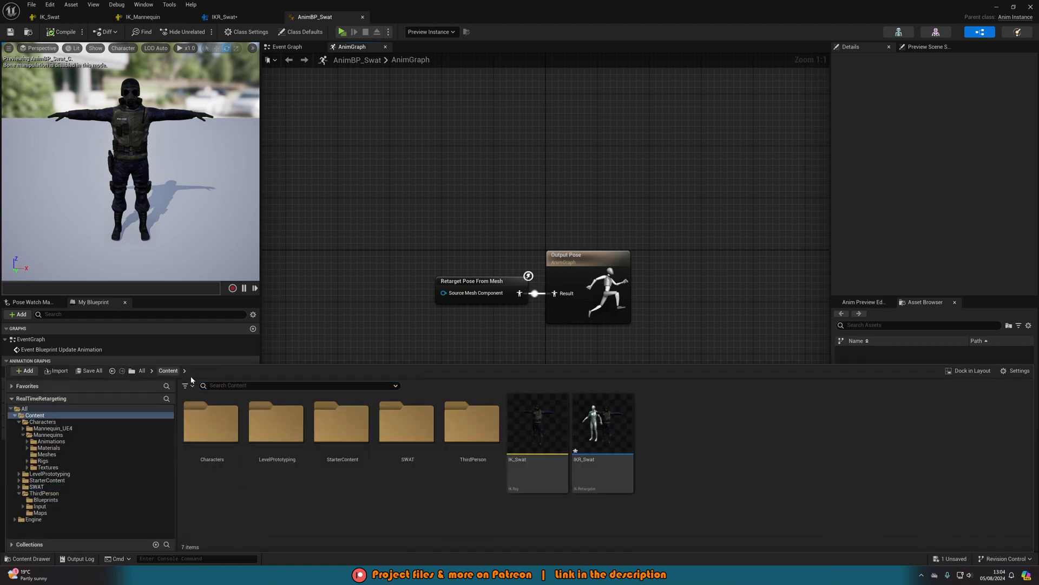
double_click(462, 427)
double_click(212, 428)
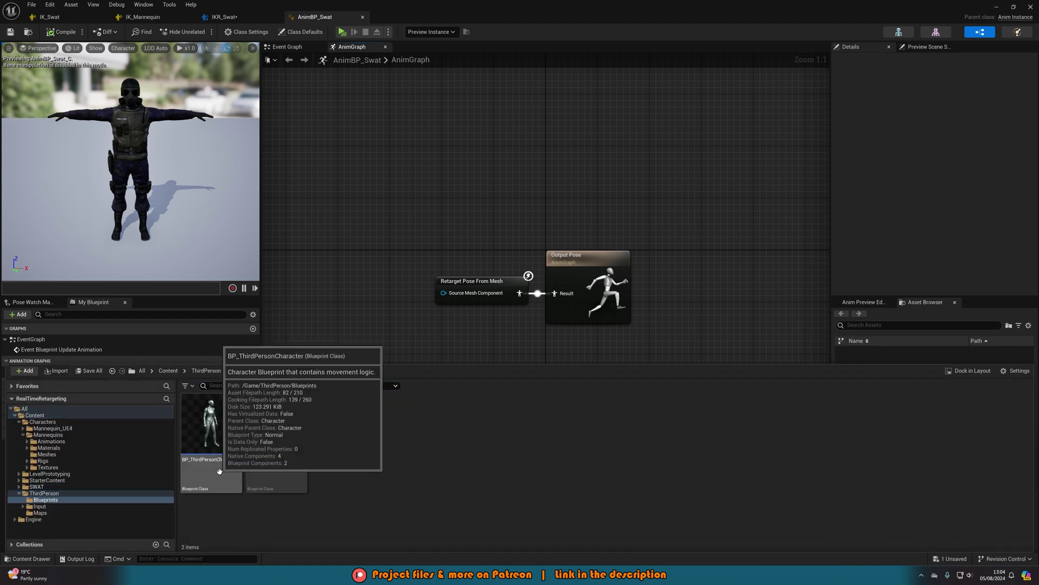
left_click(214, 432)
double_click(214, 432)
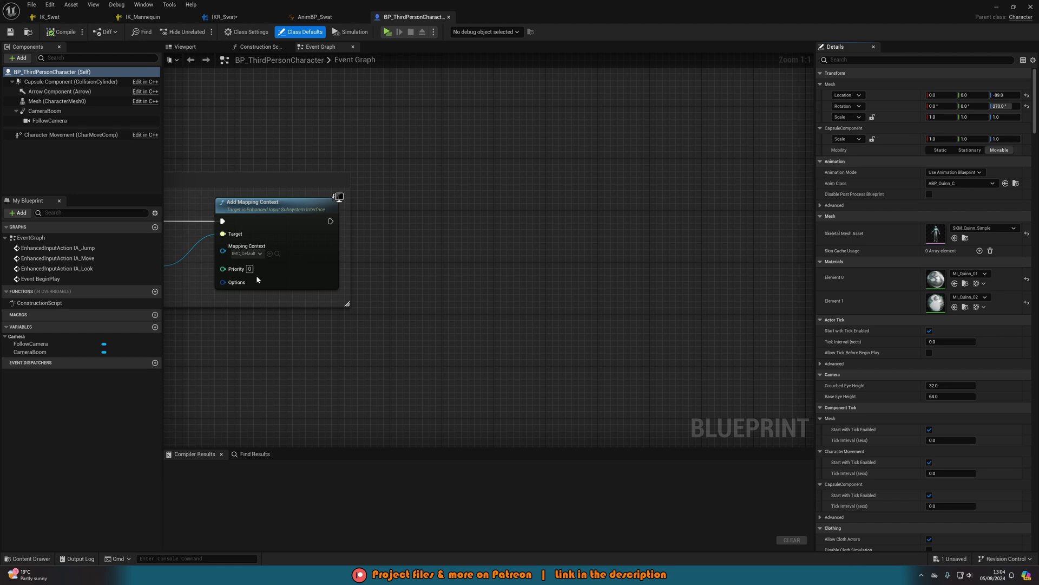
right_click_drag(241, 141, 433, 173)
scroll(433, 173, "down", 3)
right_click_drag(370, 179, 445, 179)
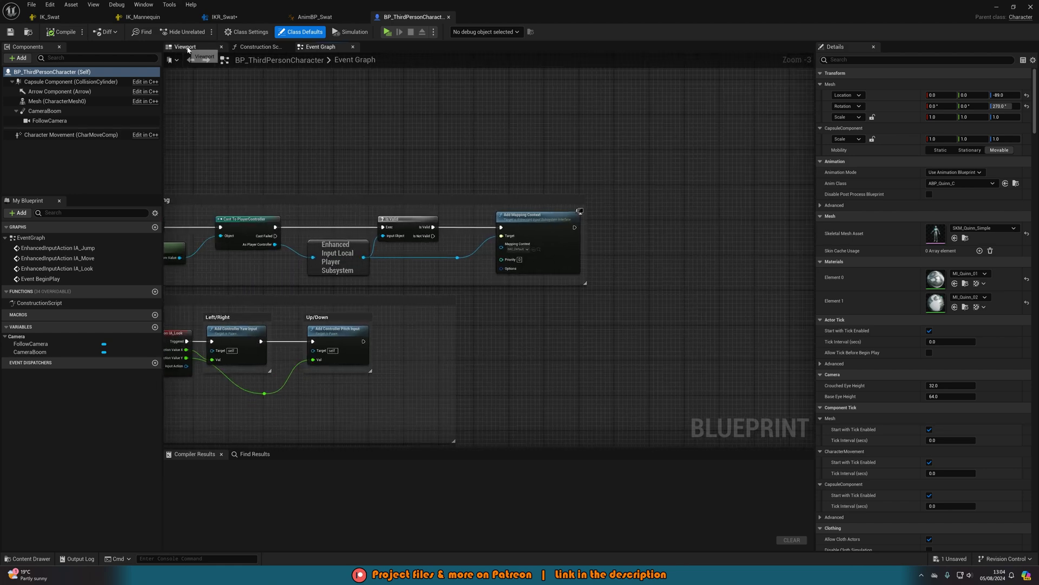
left_click(187, 47)
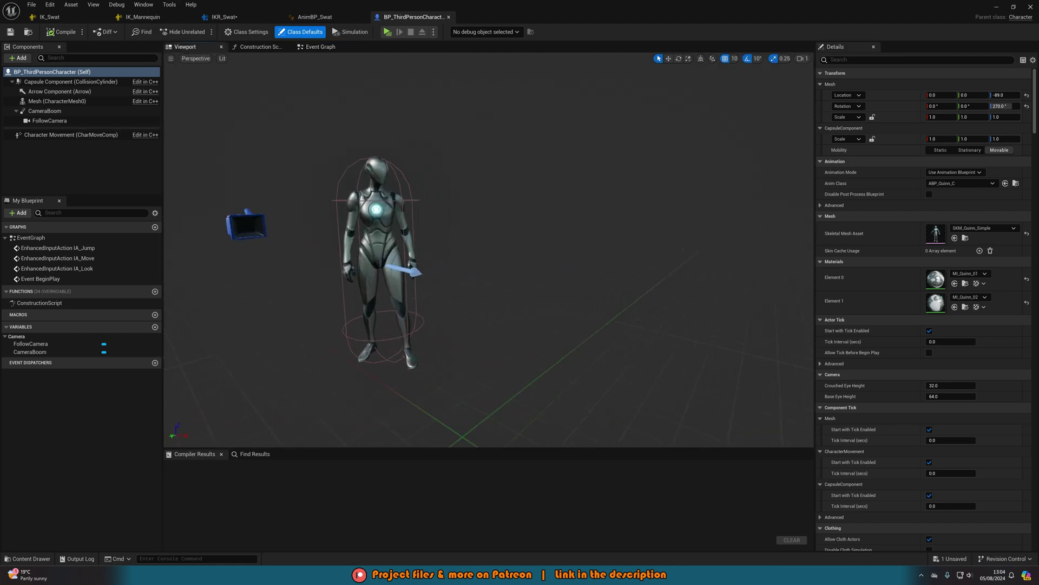
- Add a Skeletal Mesh component named Swat as a child of the character's Mesh component
right_click_drag(390, 216, 401, 213)
left_click(401, 213)
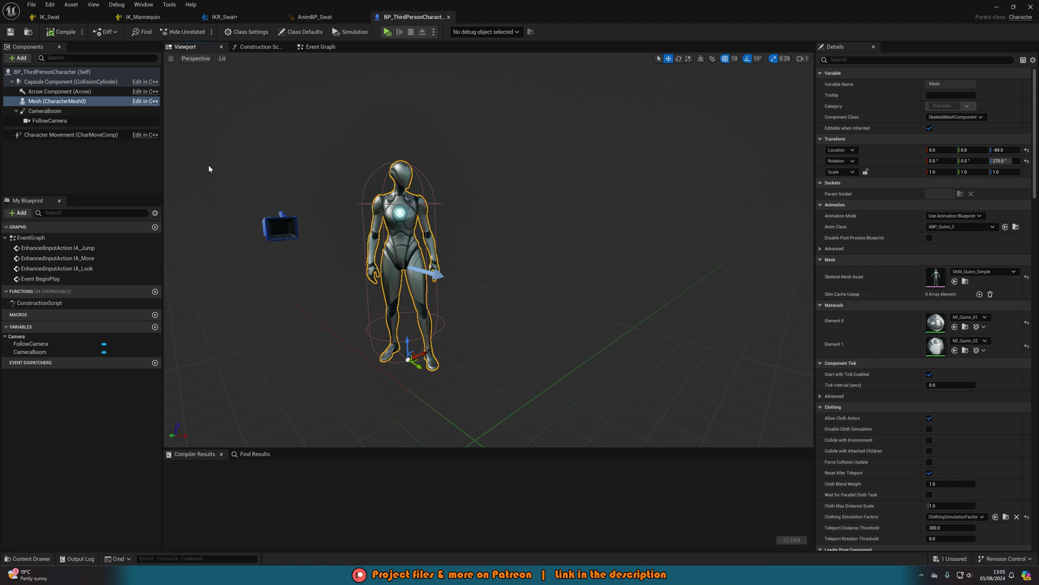
left_click(60, 101)
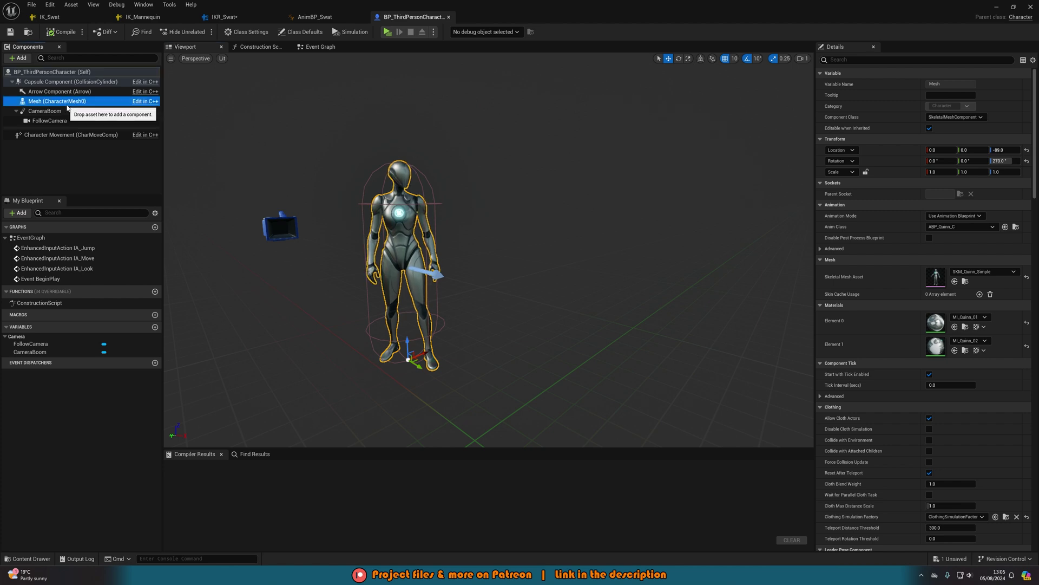
left_click(20, 58)
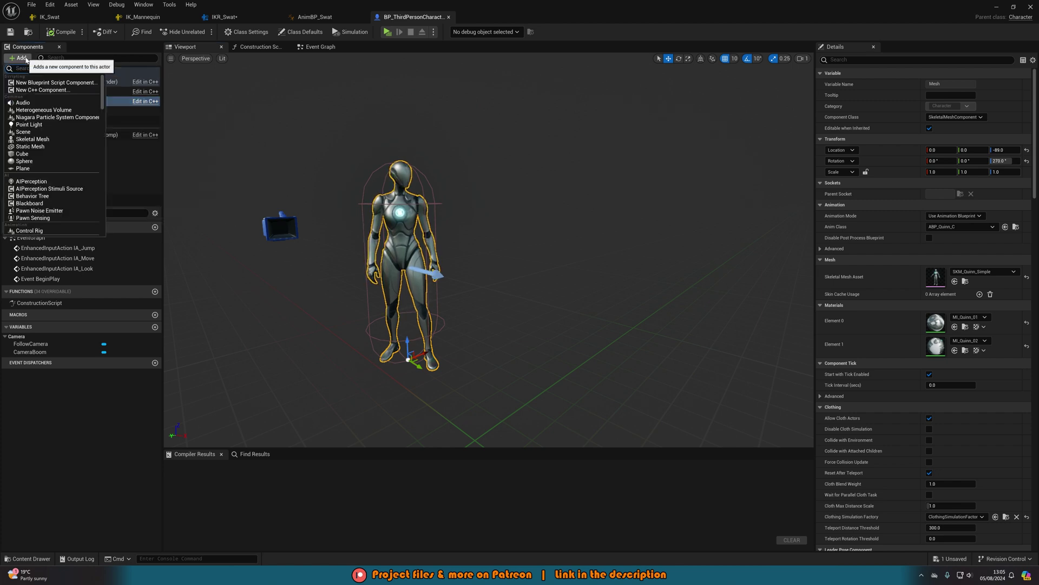
left_click(46, 140)
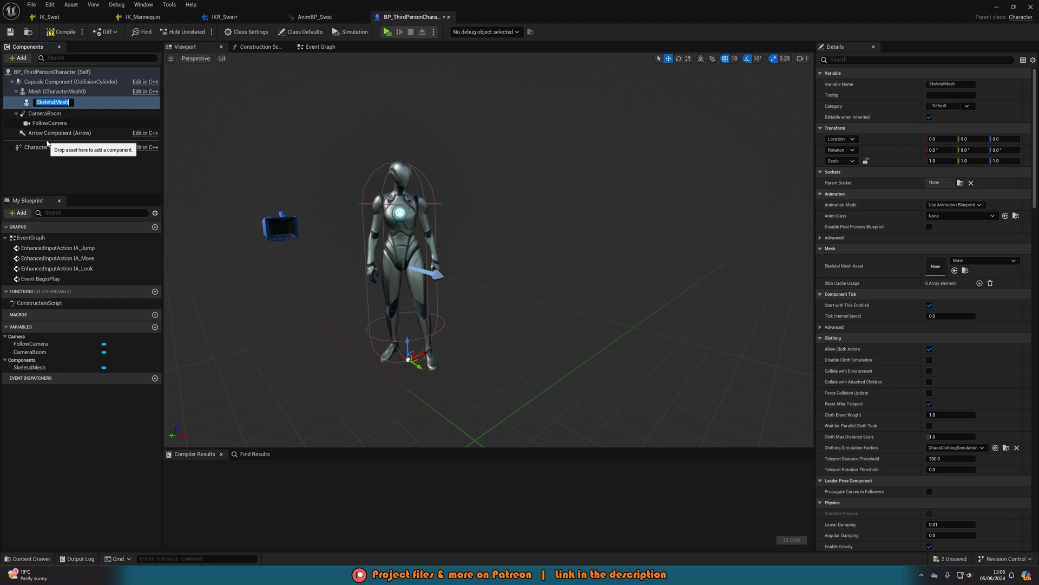
type("Swat")
key("Return")
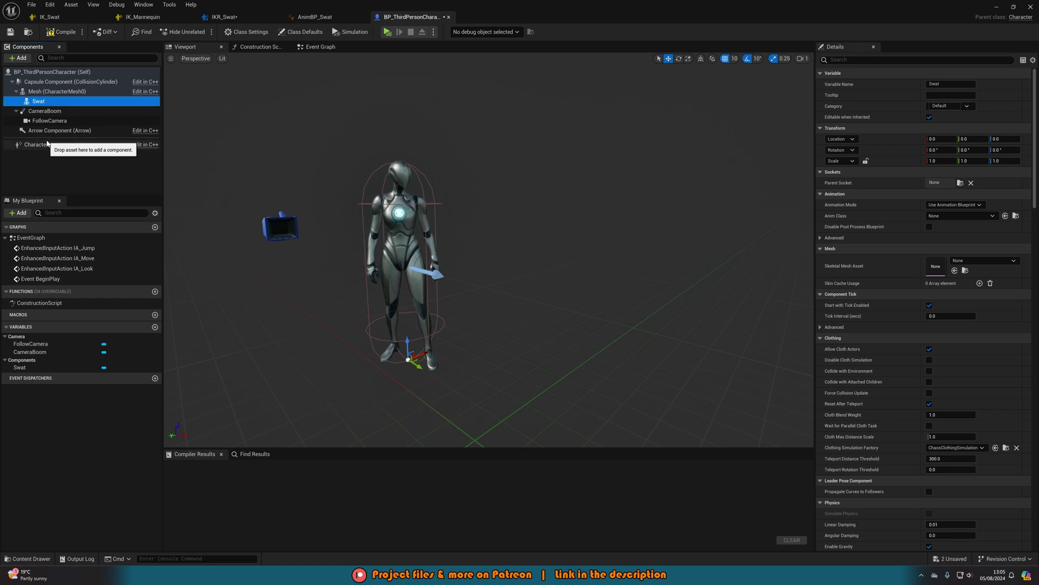
- Set the Swat component's skeletal mesh asset to Swat_Character and its anim class to AnimBP_Swat
left_click(963, 261)
scroll(965, 392, "down", 3)
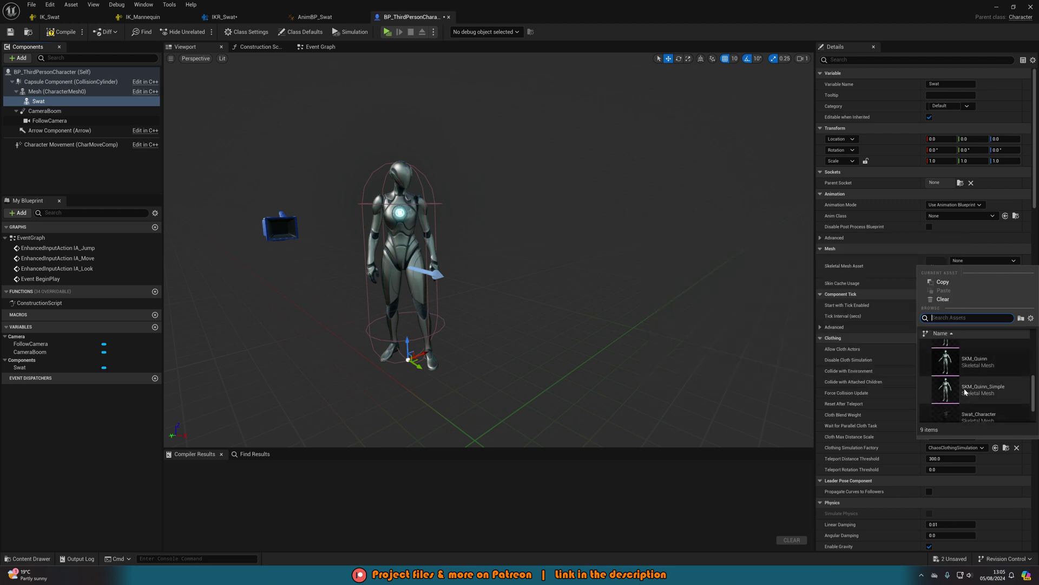
left_click(974, 415)
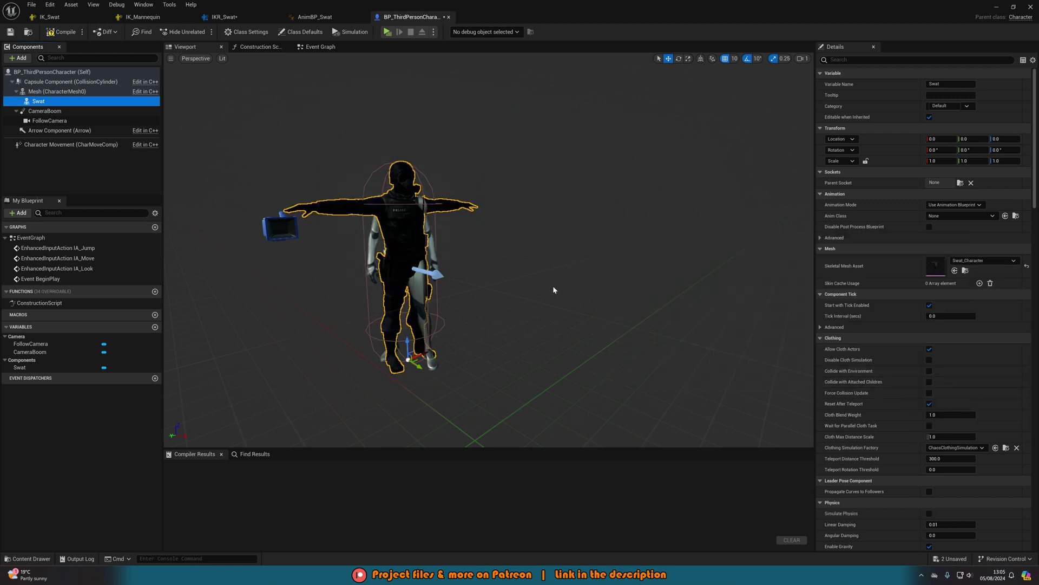
left_click(968, 216)
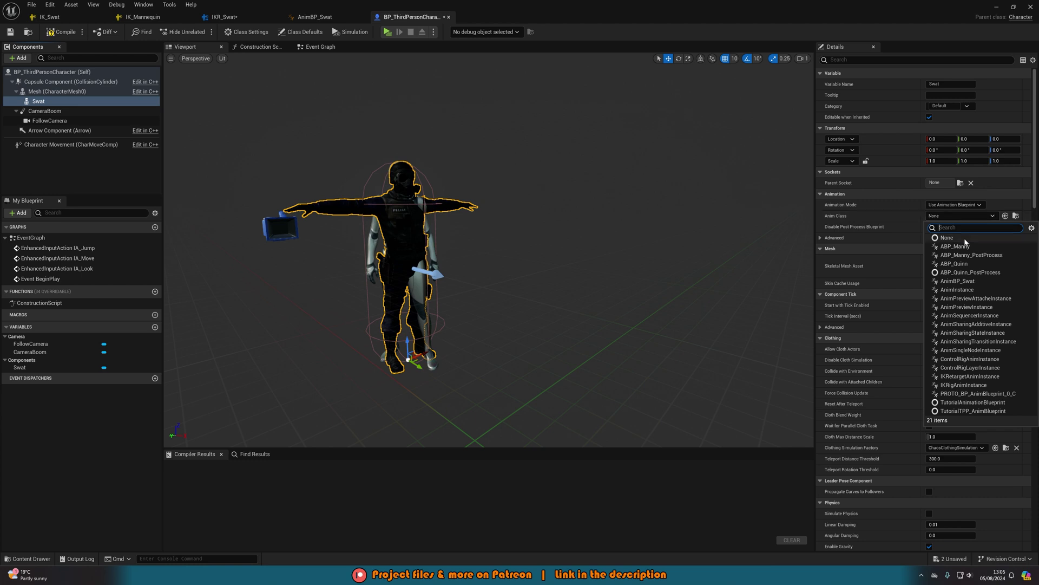
left_click(973, 280)
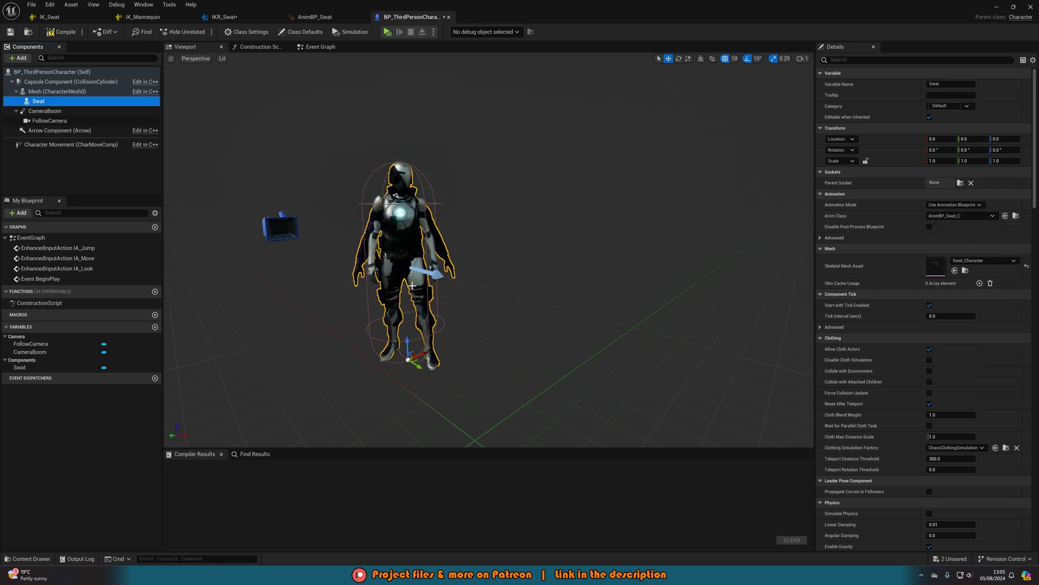
scroll(412, 286, "up", 5)
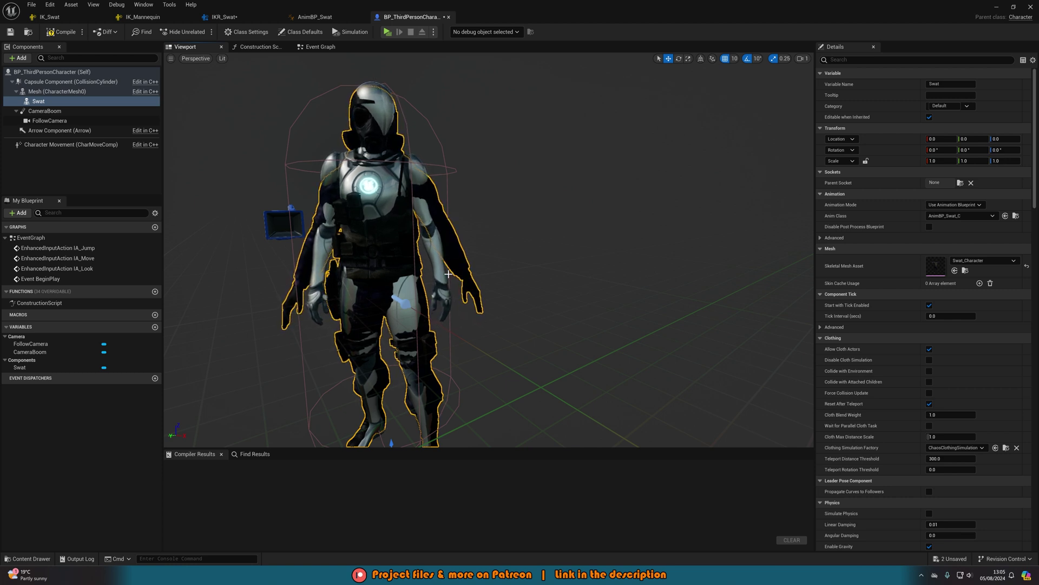
scroll(448, 274, "down", 5)
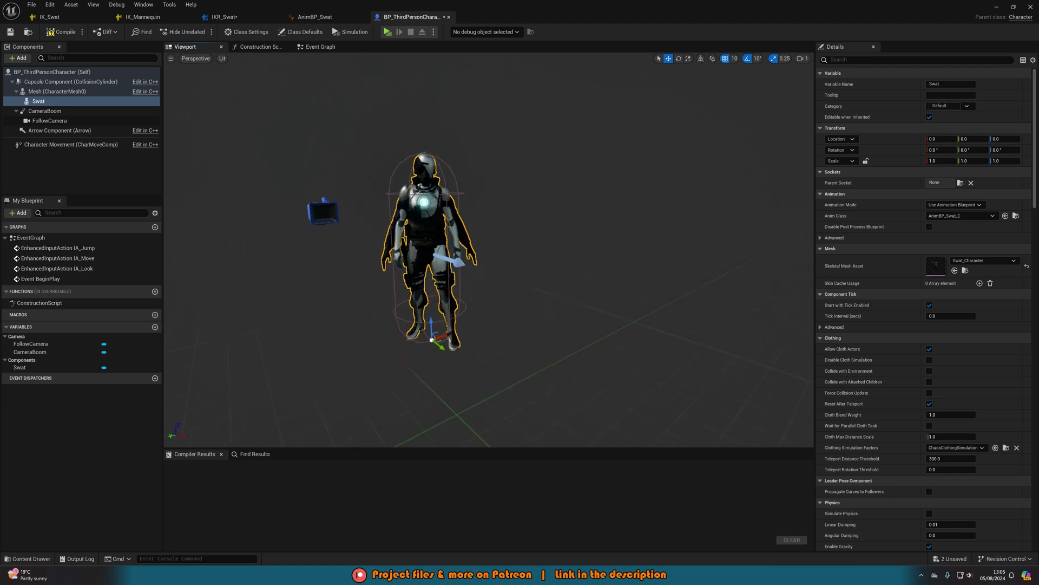
scroll(489, 247, "up", 3)
scroll(490, 247, "down", 5)
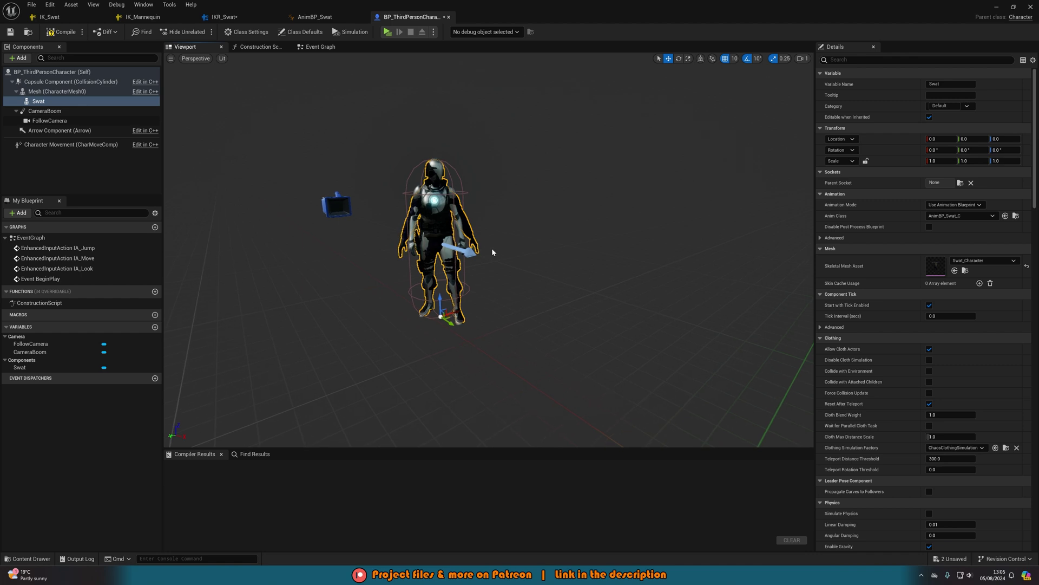
- Compile and save BP_ThirdPersonCharacter, and check the original Mesh component against its Swat child component
left_click(61, 32)
left_click(10, 32)
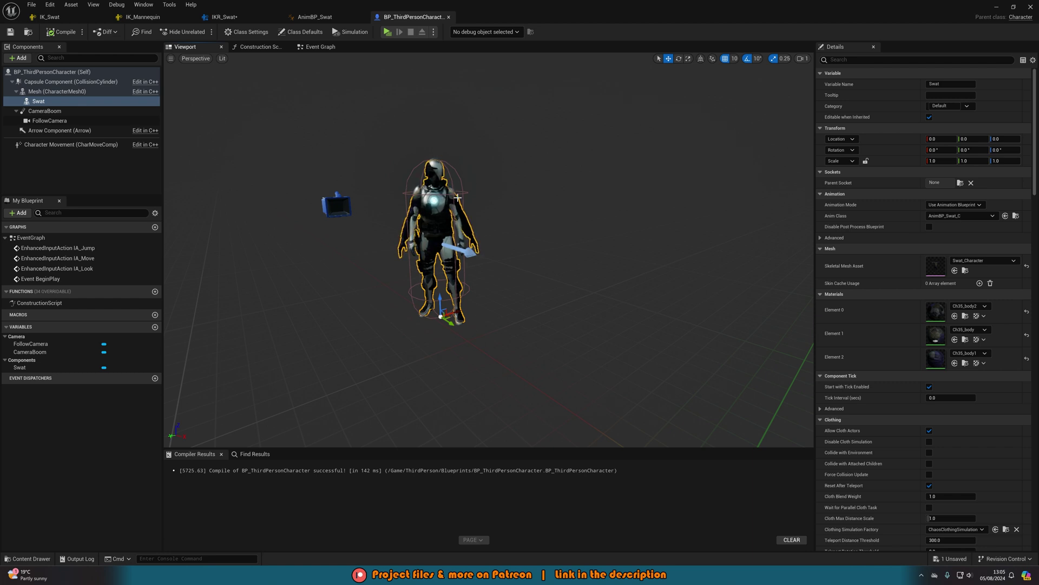
left_click(81, 91)
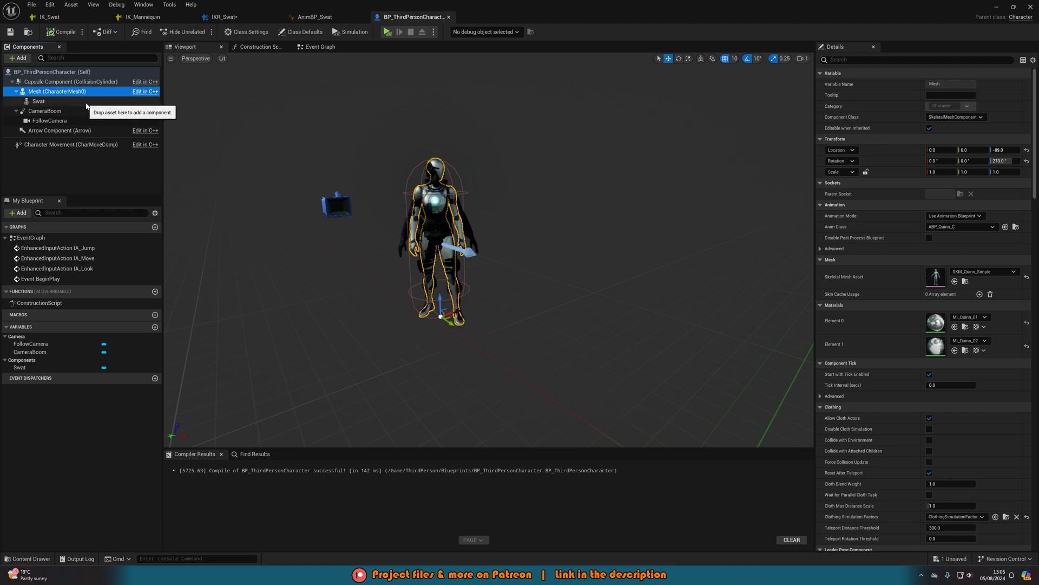
left_click(38, 102)
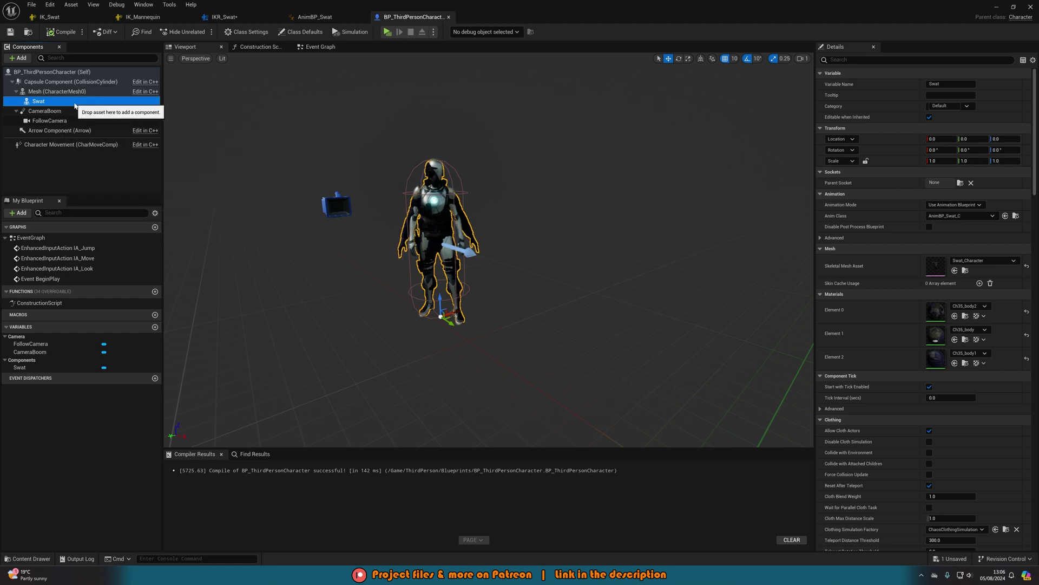
- Turn off Visible for the character's original Mesh component and compile the blueprint
left_click(75, 92)
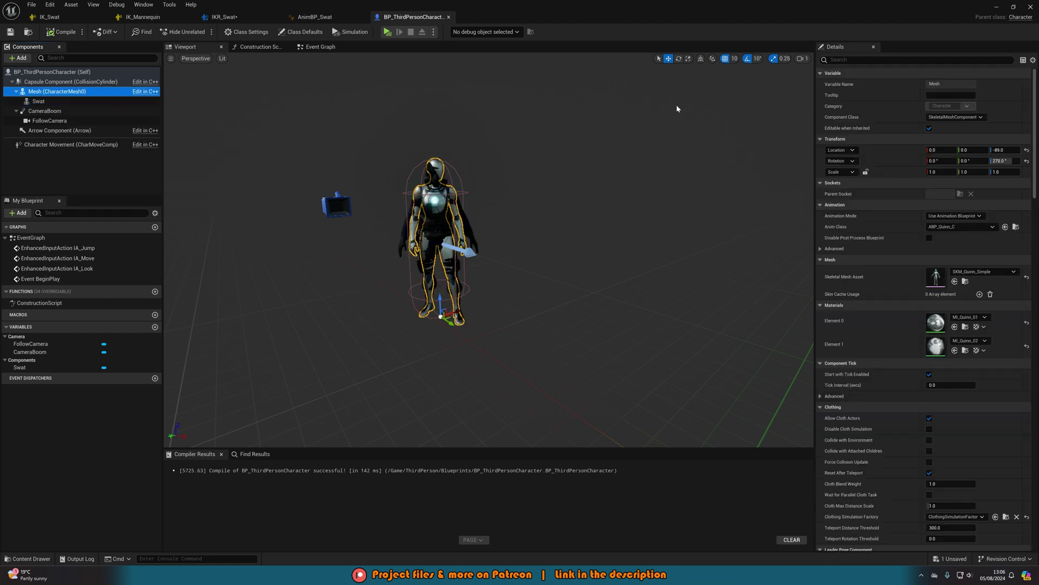
left_click(916, 60)
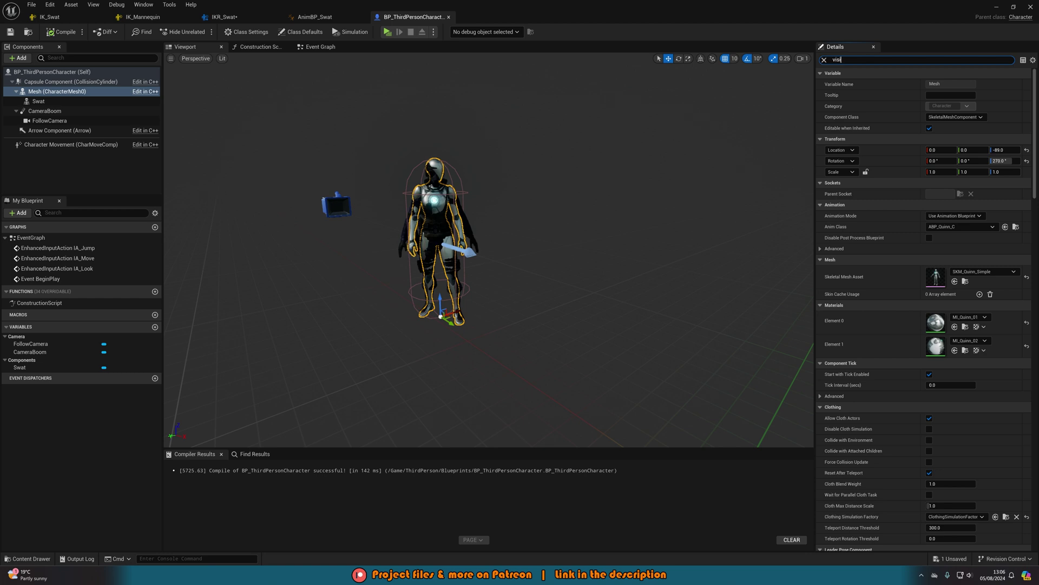
left_click(929, 117)
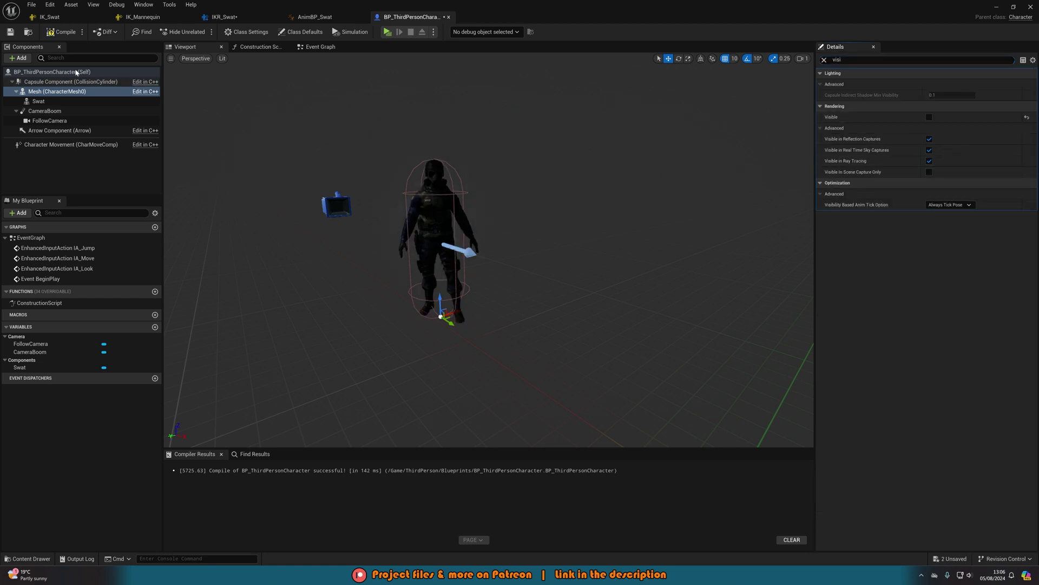
key("w")
mouse_move(351, 170)
right_mouse_down()
mouse_move(363, 166)
mouse_move(350, 169)
right_mouse_up()
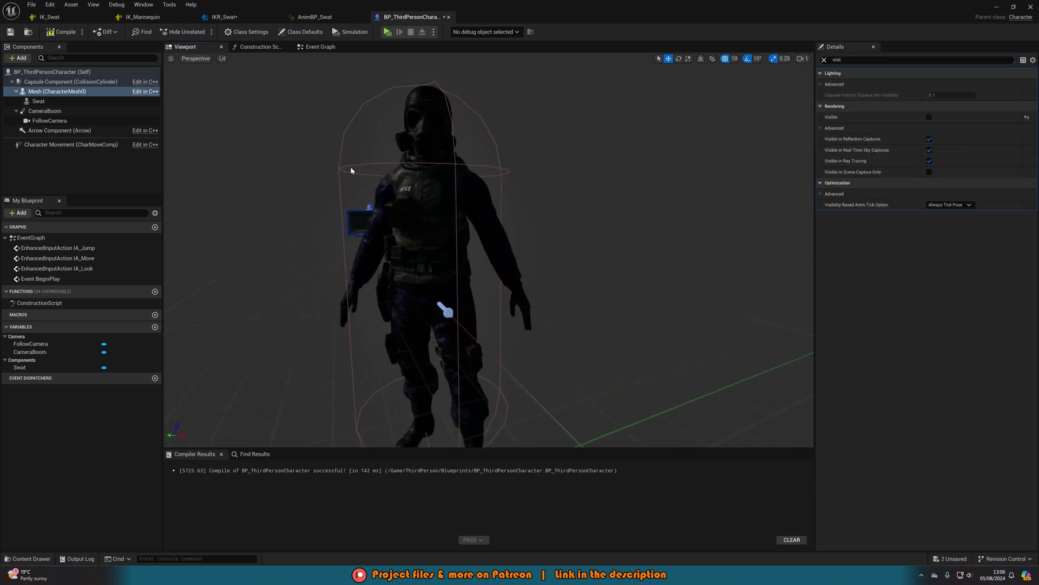
left_click(61, 31)
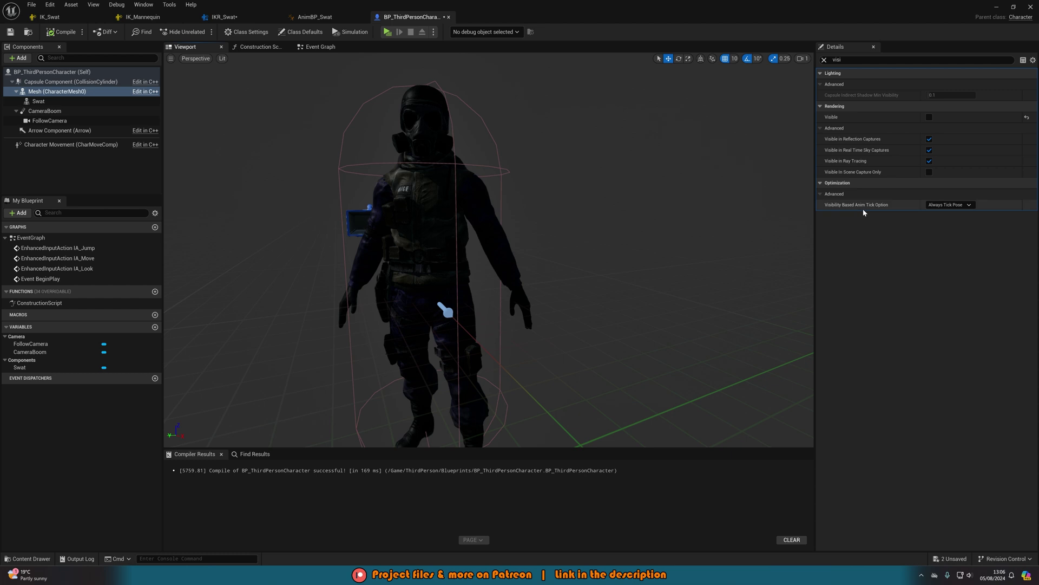
- Set the Mesh component's Visibility Based Anim Tick Option to Always Tick Pose and Refresh Bones, and compile and save the blueprint
left_click(947, 206)
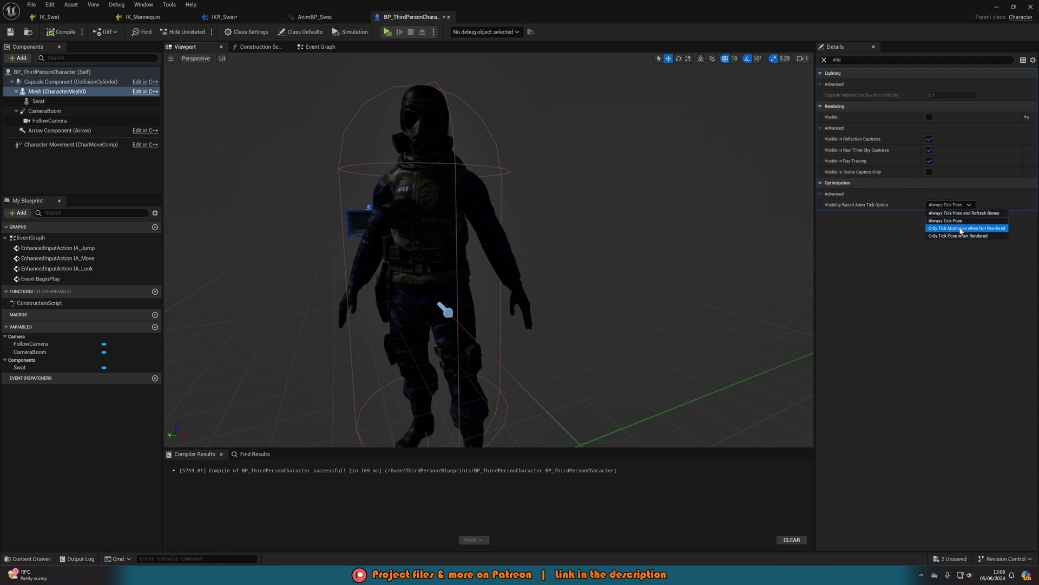
left_click(955, 214)
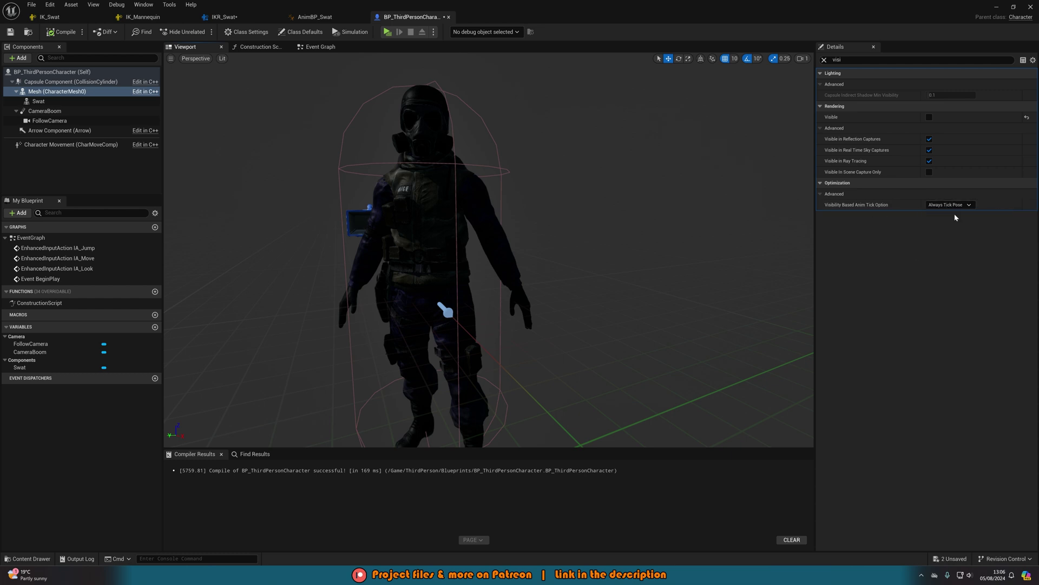
left_click(63, 32)
key("ctrl+s")
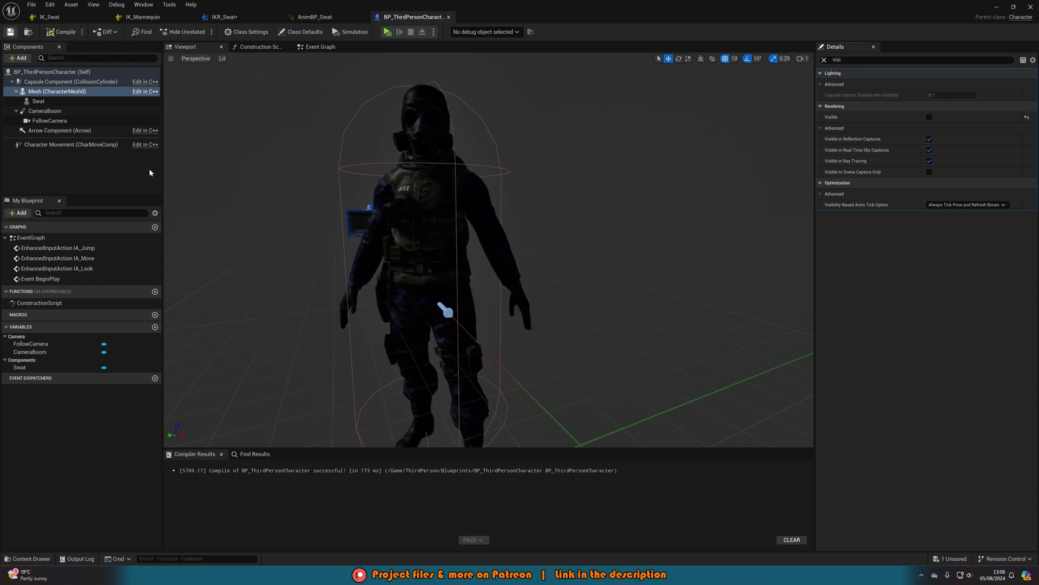
- Play the level and run and jump the SWAT character around the platforms and ramps to check its retargeted animations
left_click(386, 33)
key("w")
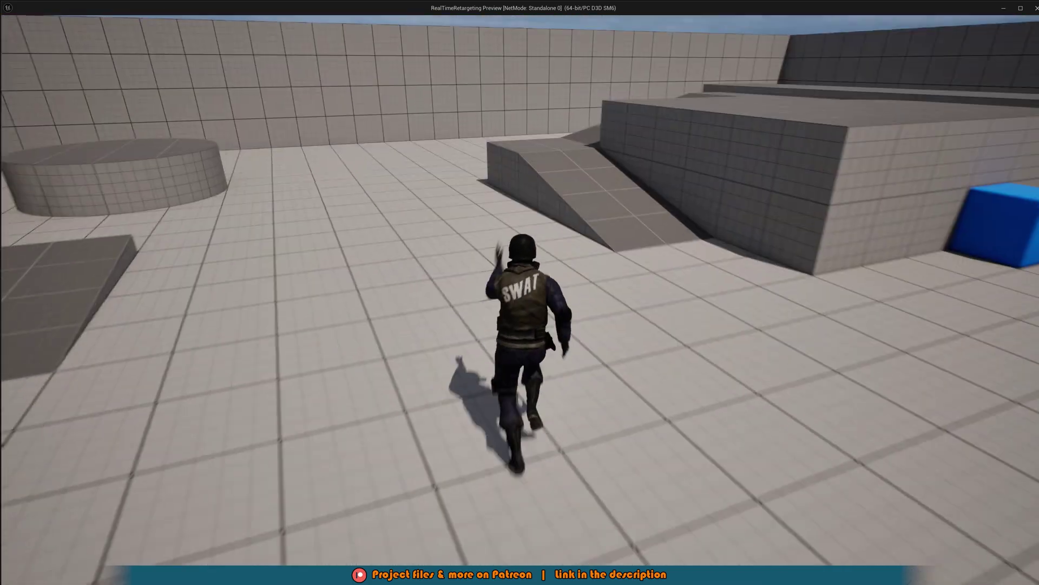
key("w")
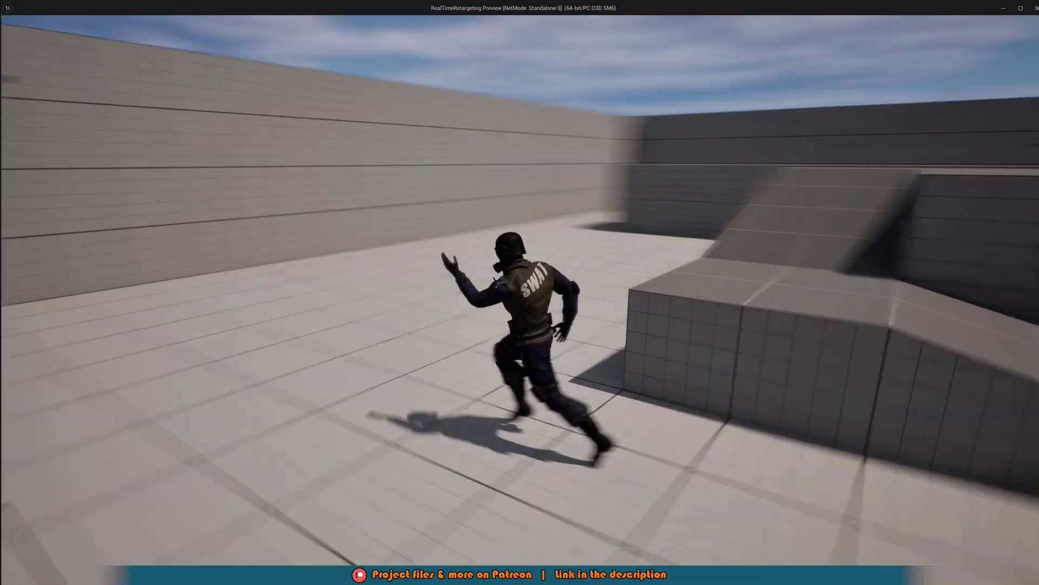
key("w")
key("d")
key("a")
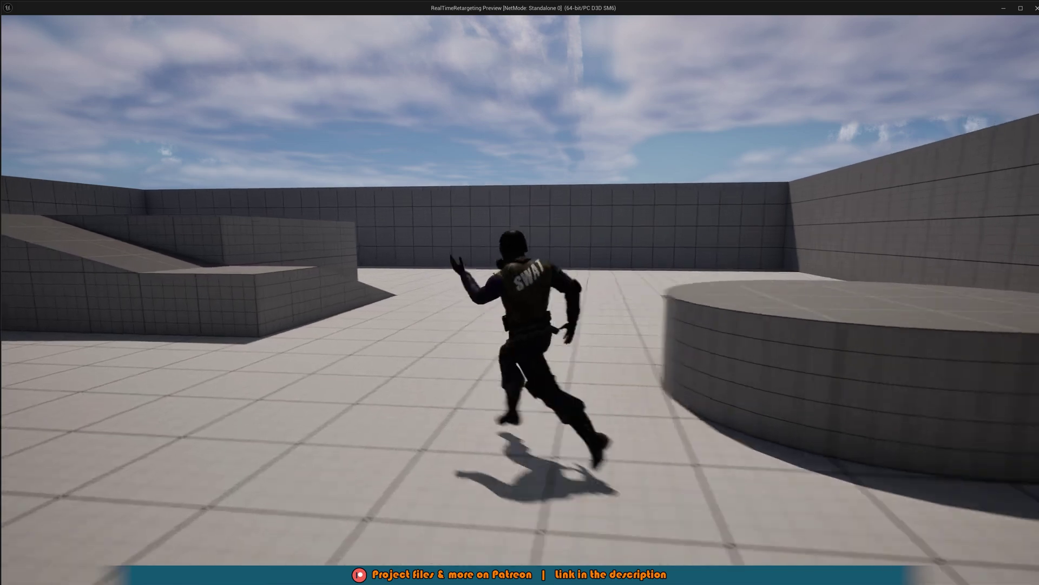
key("w")
key("a")
key("space")
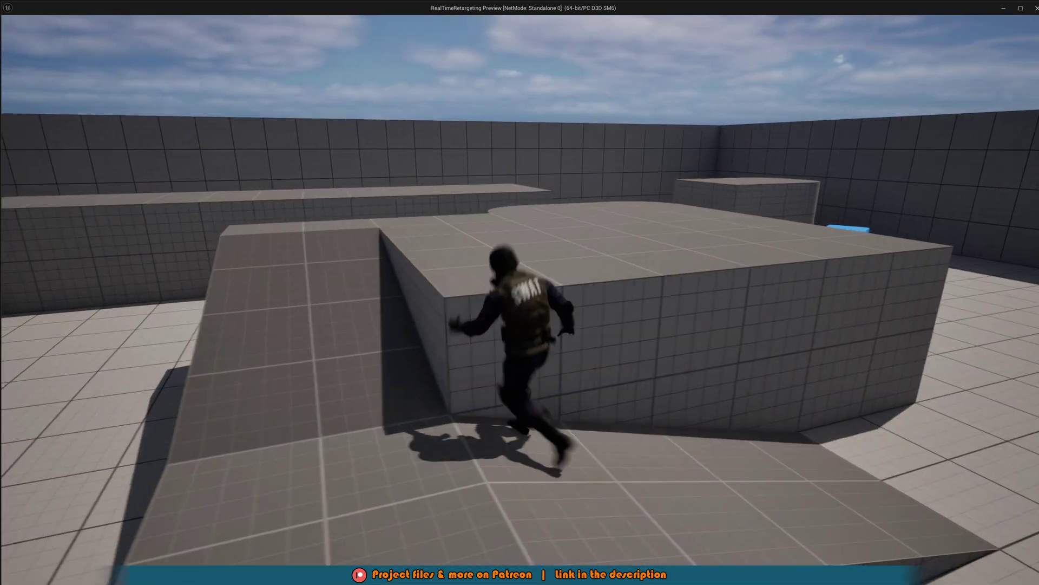
key("w")
key("space")
key("space")
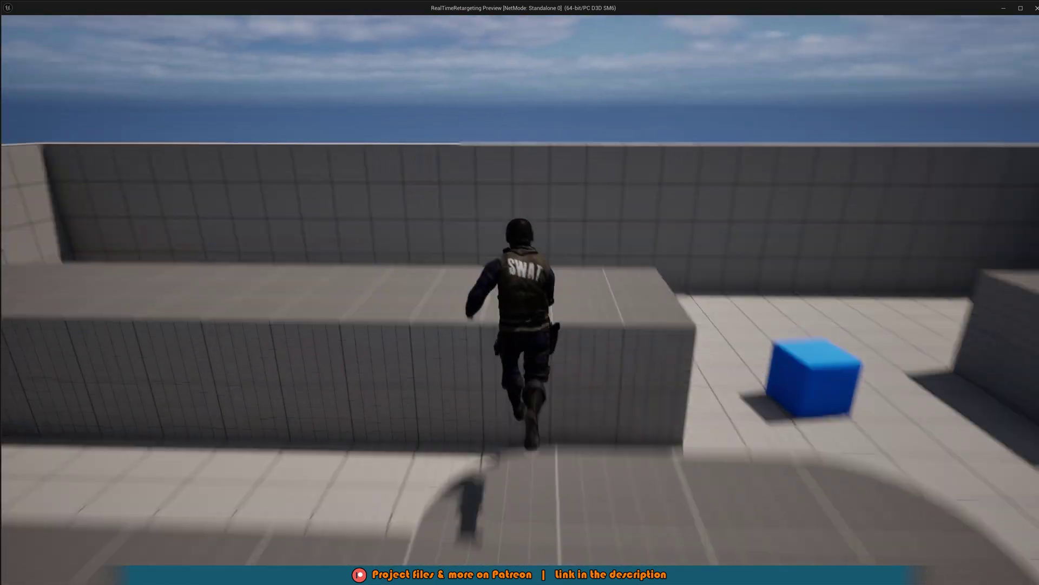
key("w")
key("space")
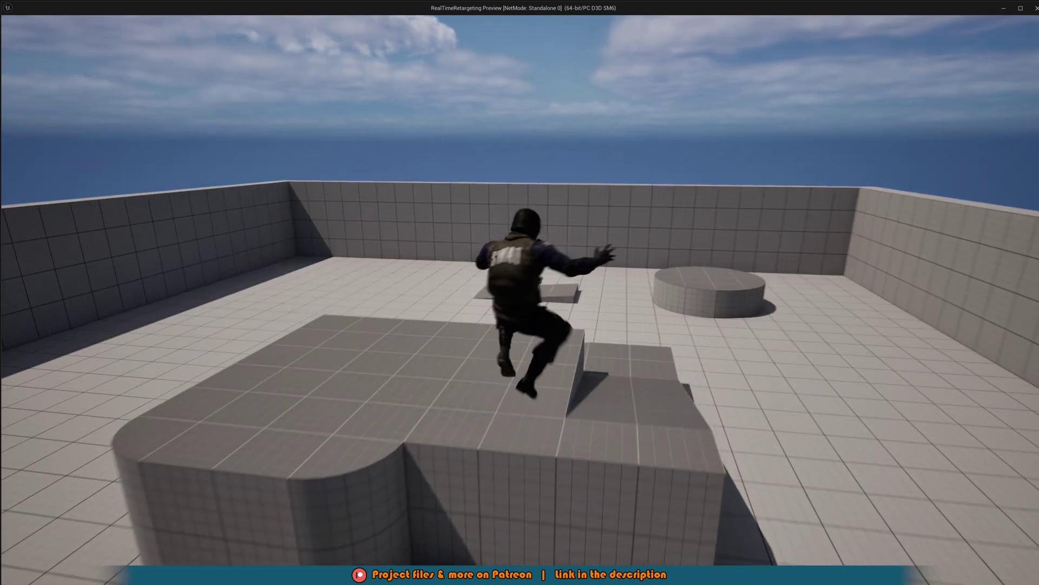
key("space")
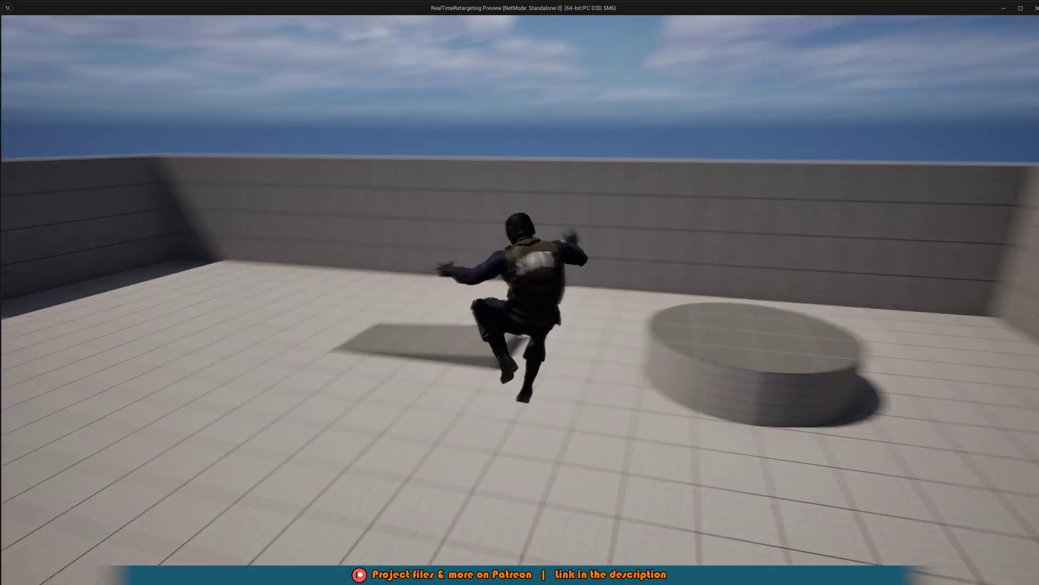
key("s")
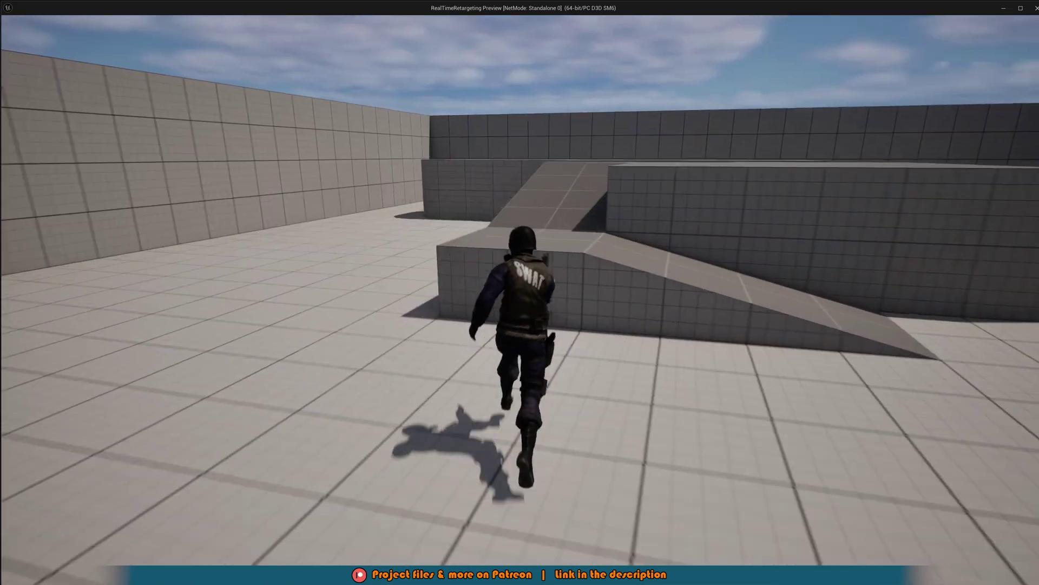
key("space")
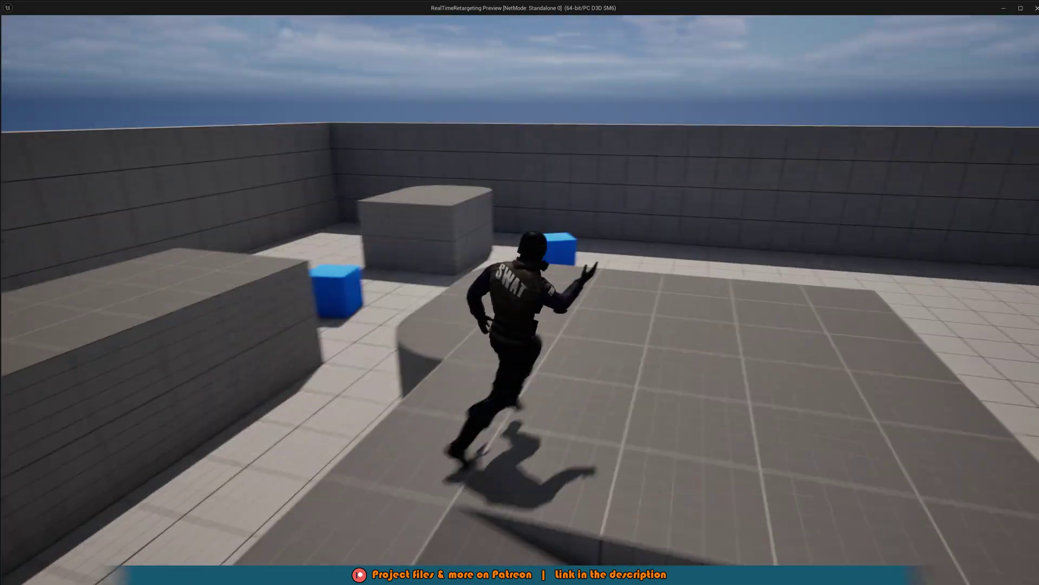
key("space")
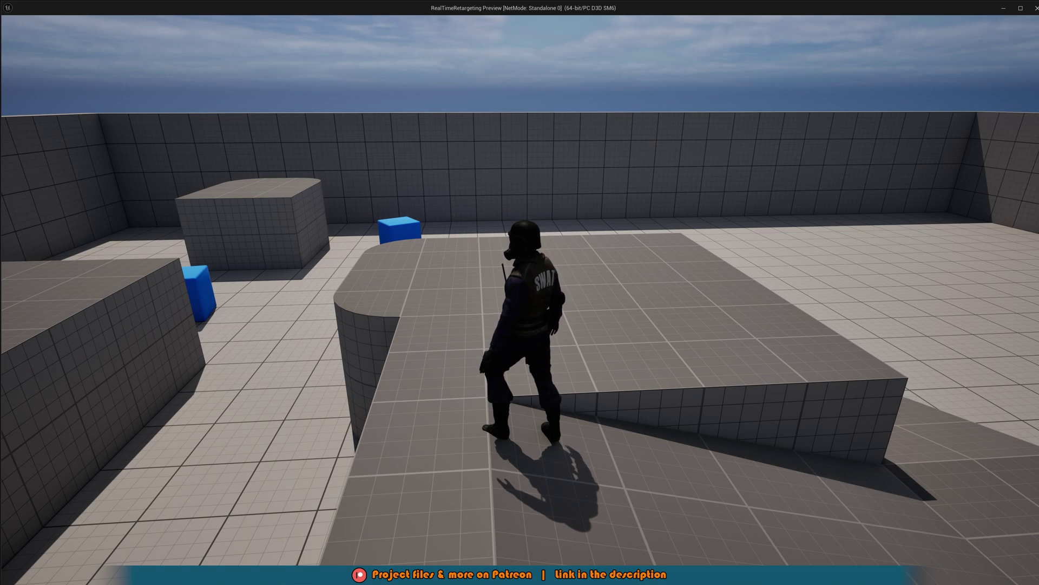
key("w")
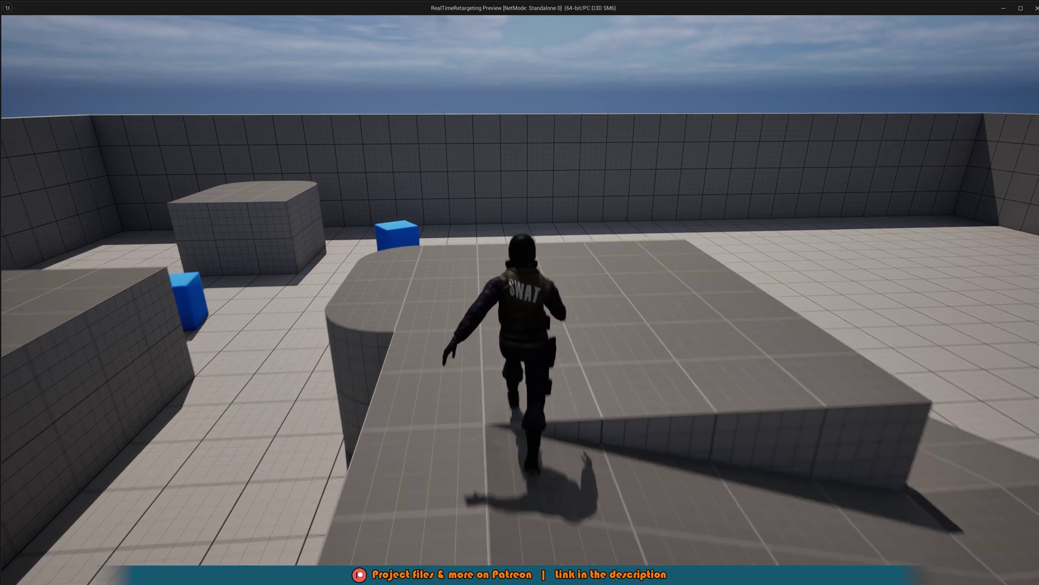
key("space")
key("w")
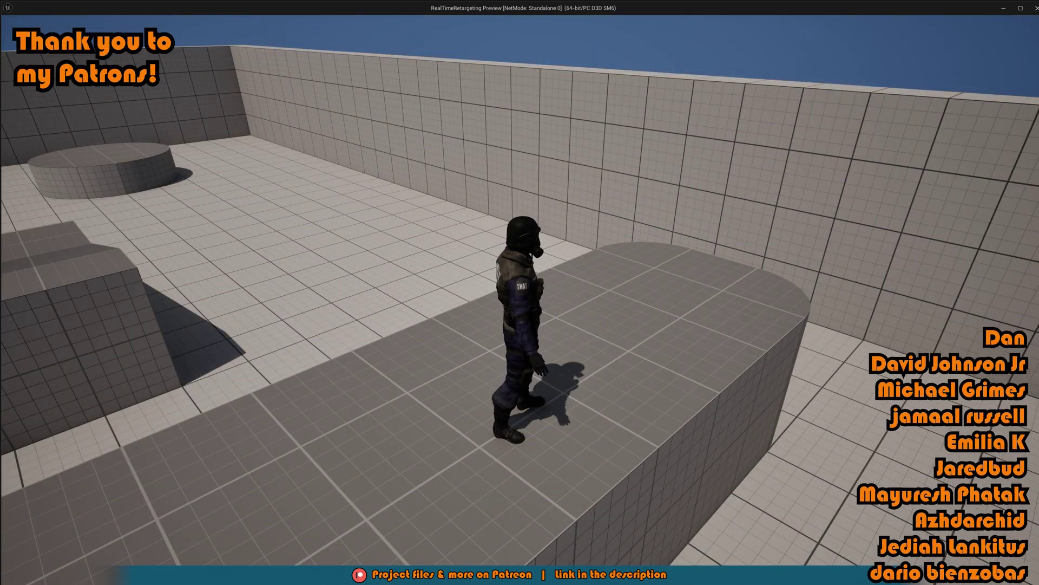
key("w")
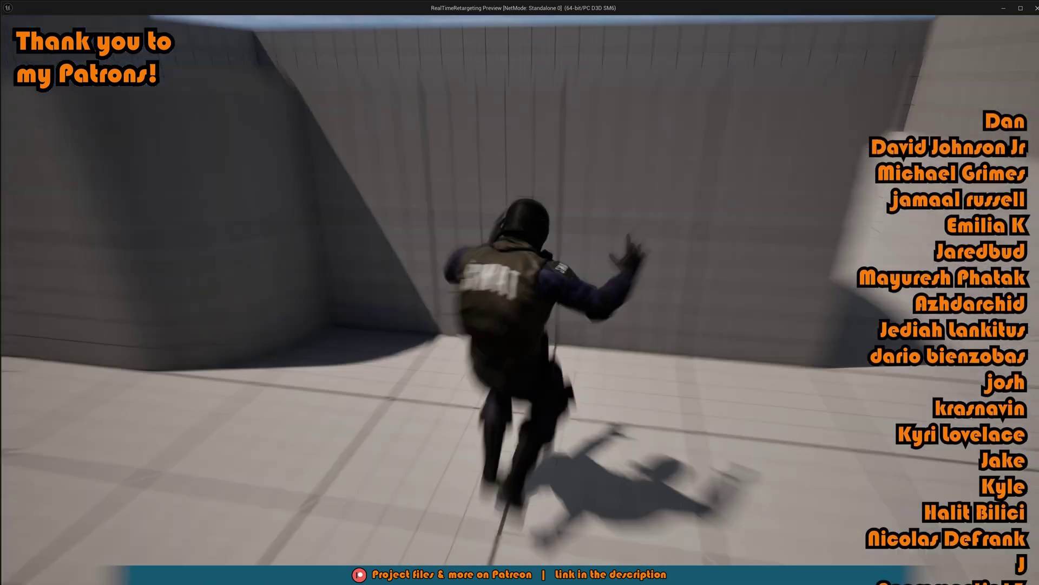
key("w")
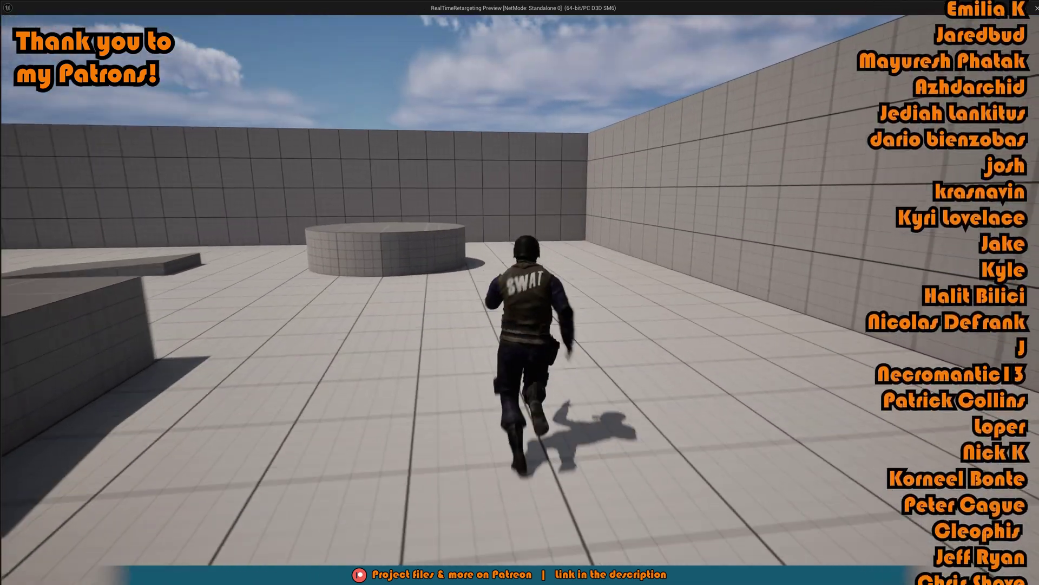
key("w")
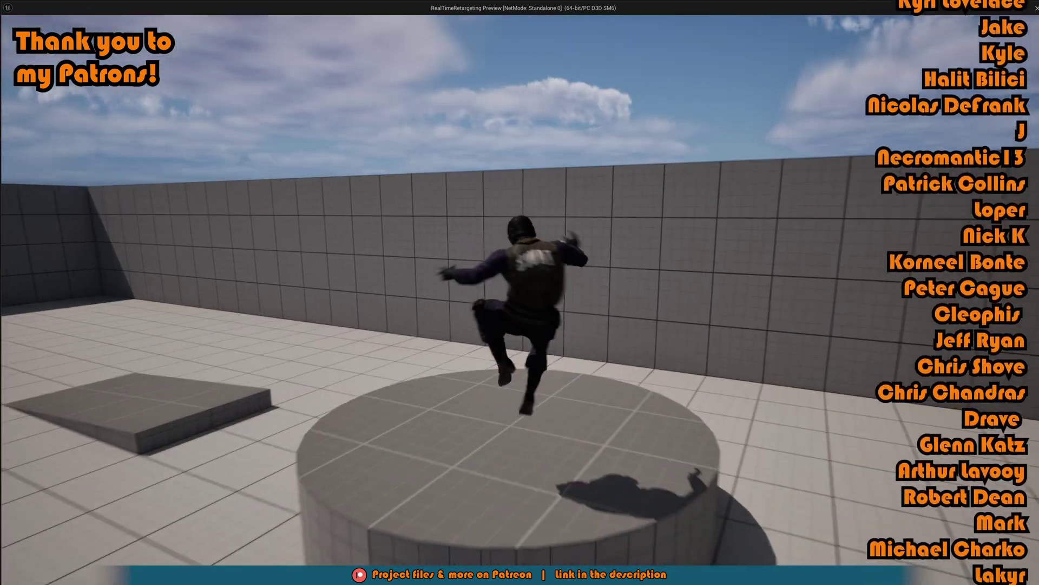
key("w")
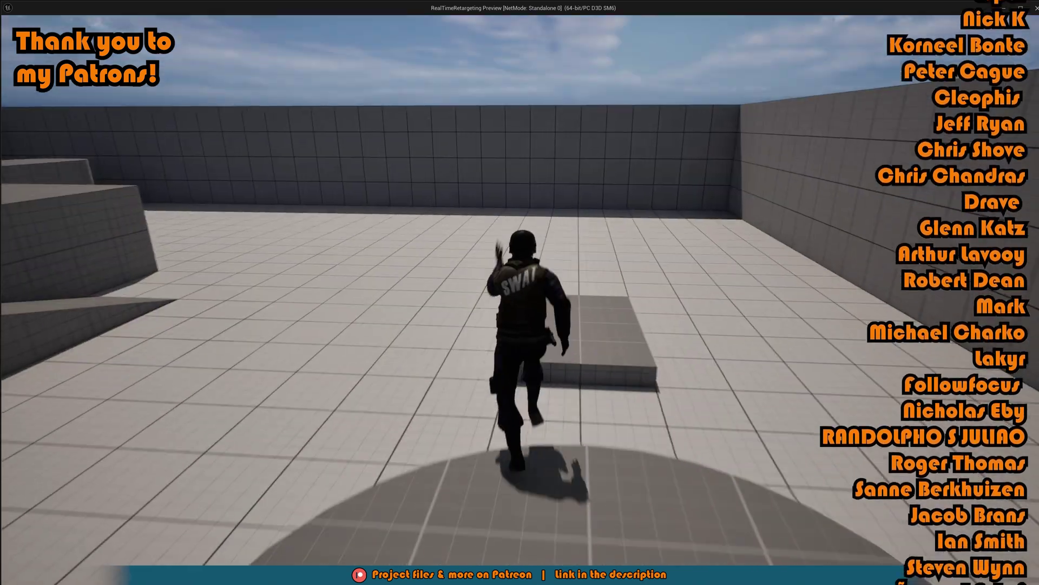